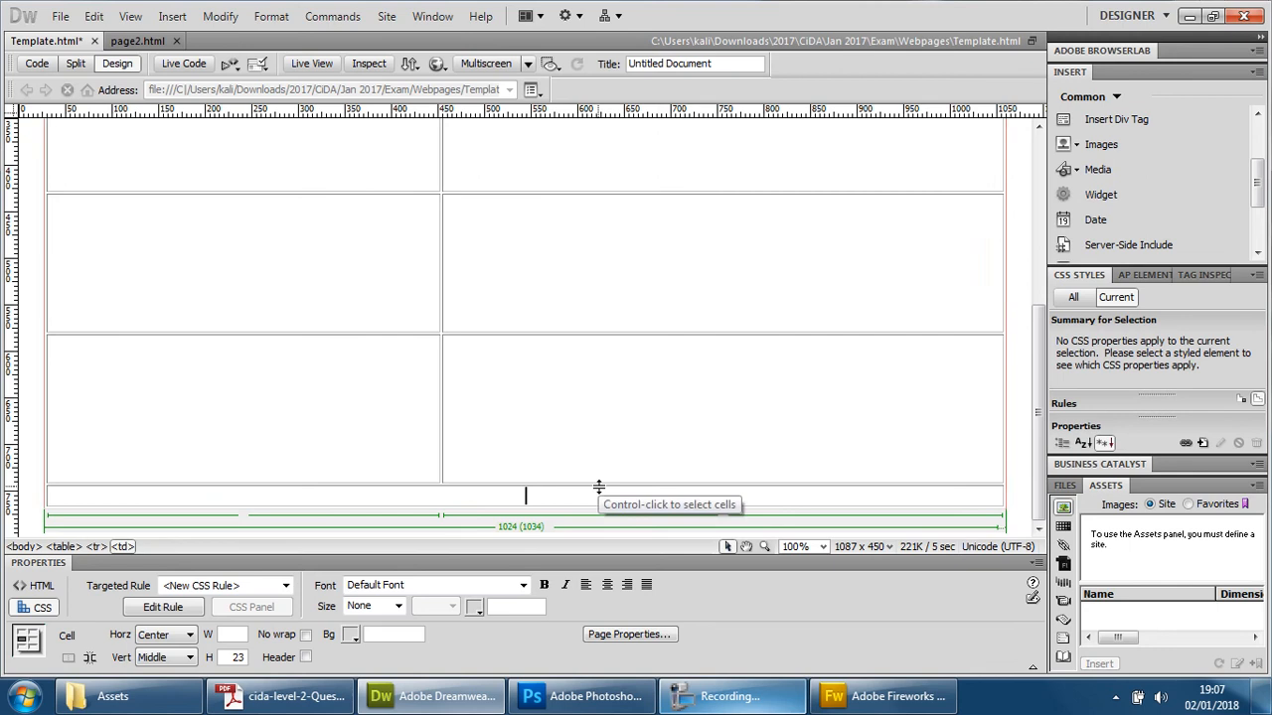
Check the question paper's requirement on accessibility features for visually impaired users against the template page in Dreamweaver.
{"action": "left_click", "coordinate": [286, 697]}
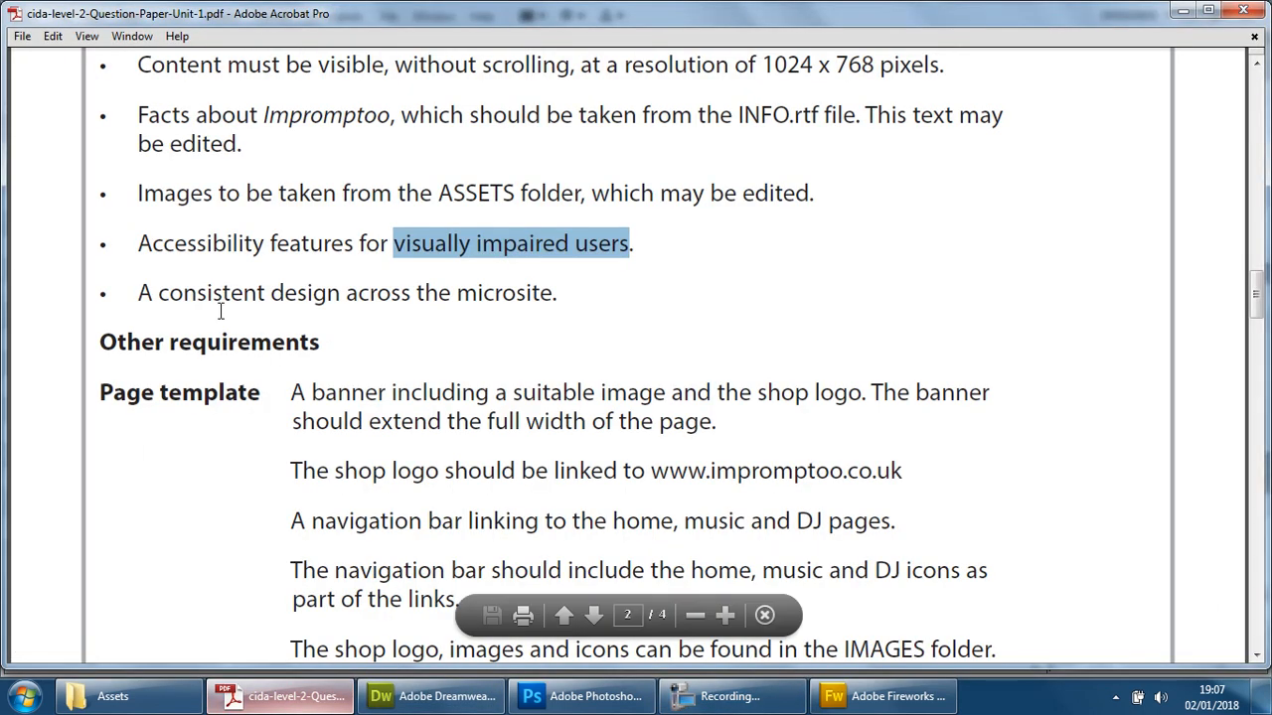
{"action": "double_click", "coordinate": [227, 248]}
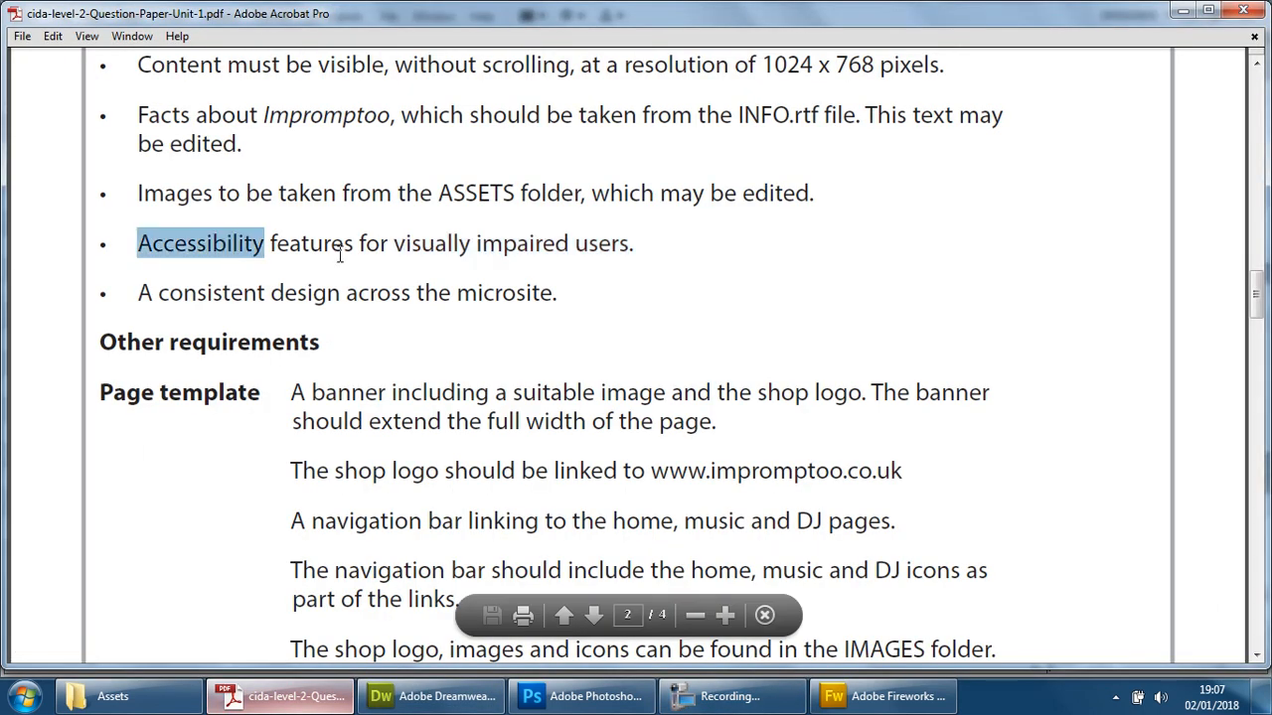
{"action": "left_click", "coordinate": [1182, 10]}
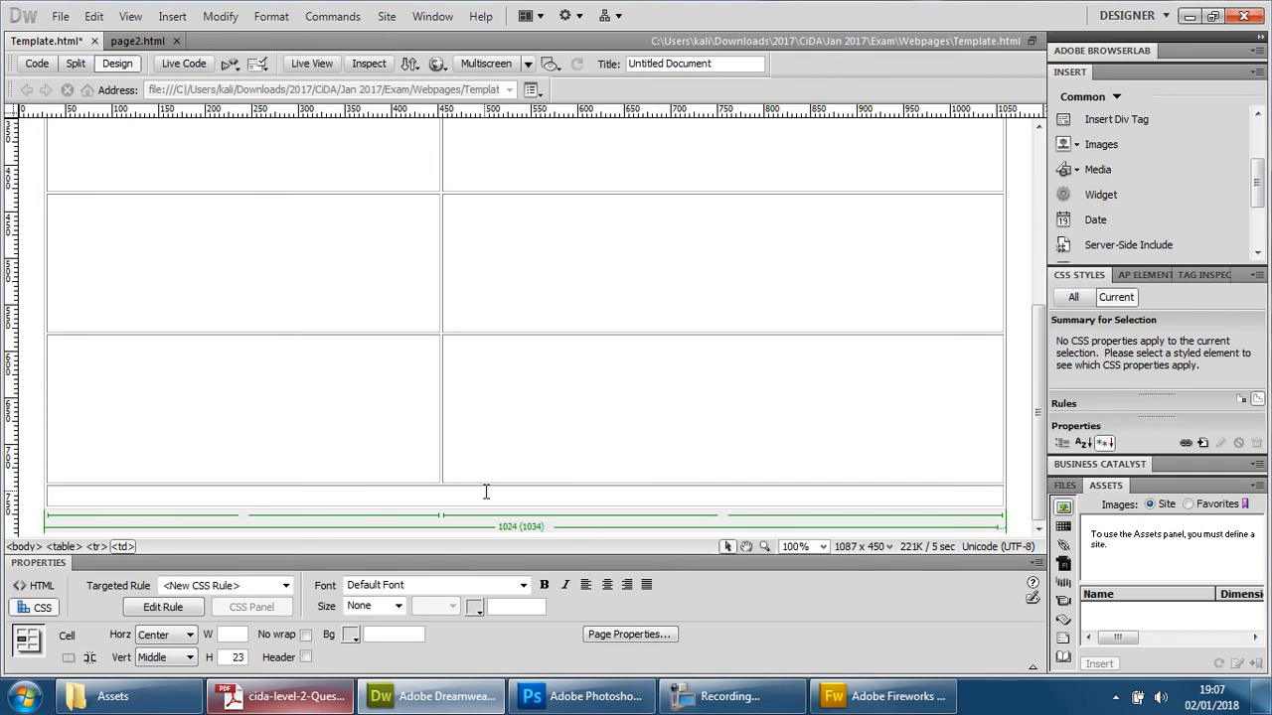
{"action": "scroll", "coordinate": [487, 474], "scroll_direction": "up", "scroll_amount": 3}
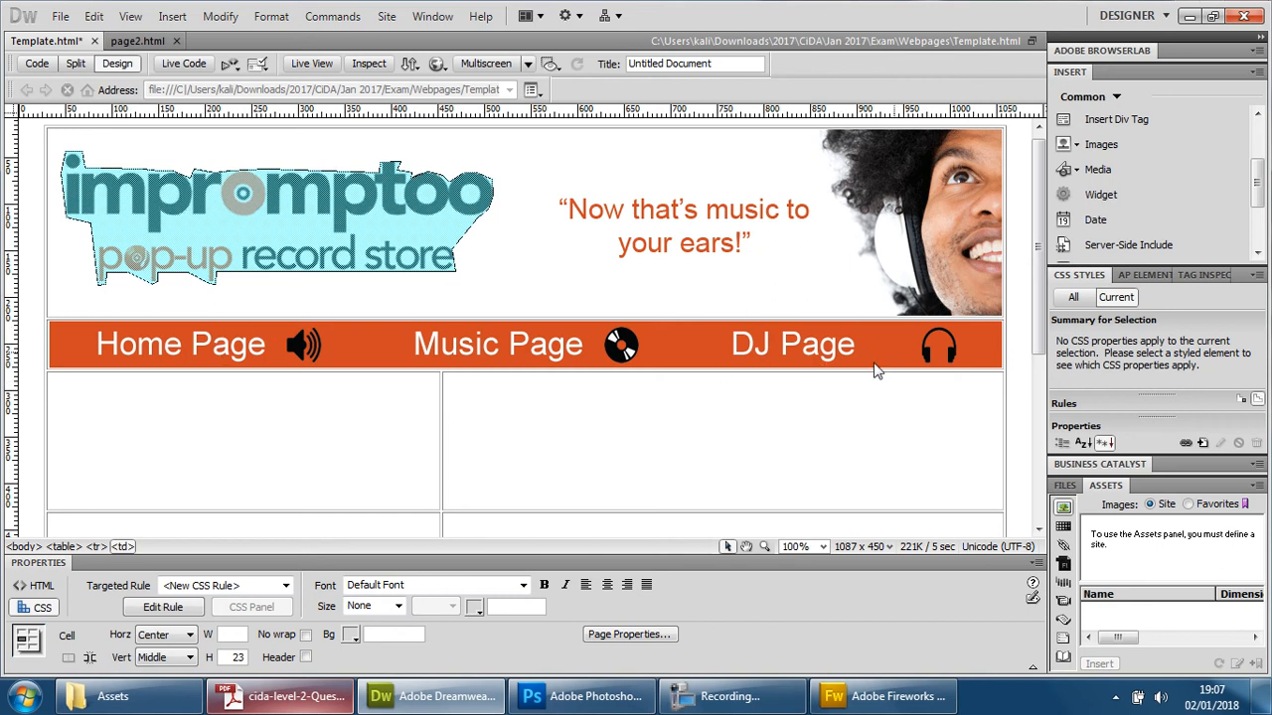
{"action": "scroll", "coordinate": [627, 381], "scroll_direction": "down", "scroll_amount": 5}
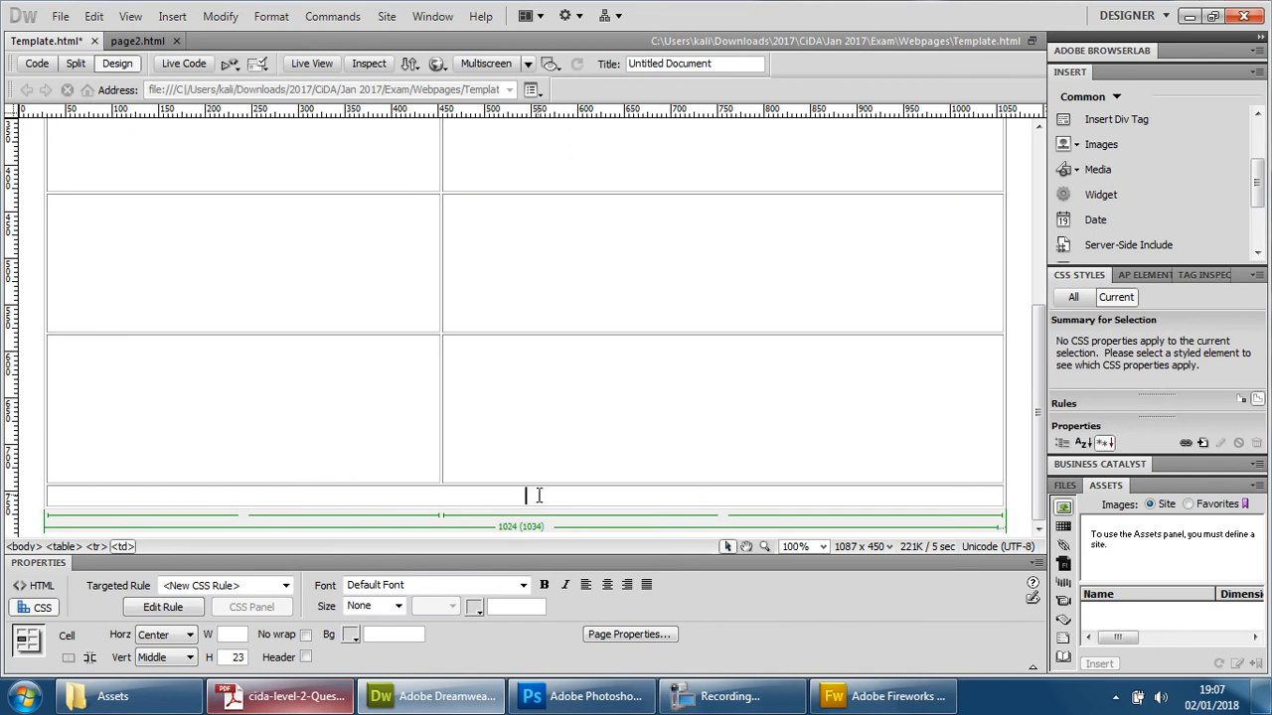
Check the horizontal and vertical alignment settings of the six content cells below the navigation bar.
{"action": "left_click", "coordinate": [322, 247]}
{"action": "scroll", "coordinate": [333, 264], "scroll_direction": "up", "scroll_amount": 3}
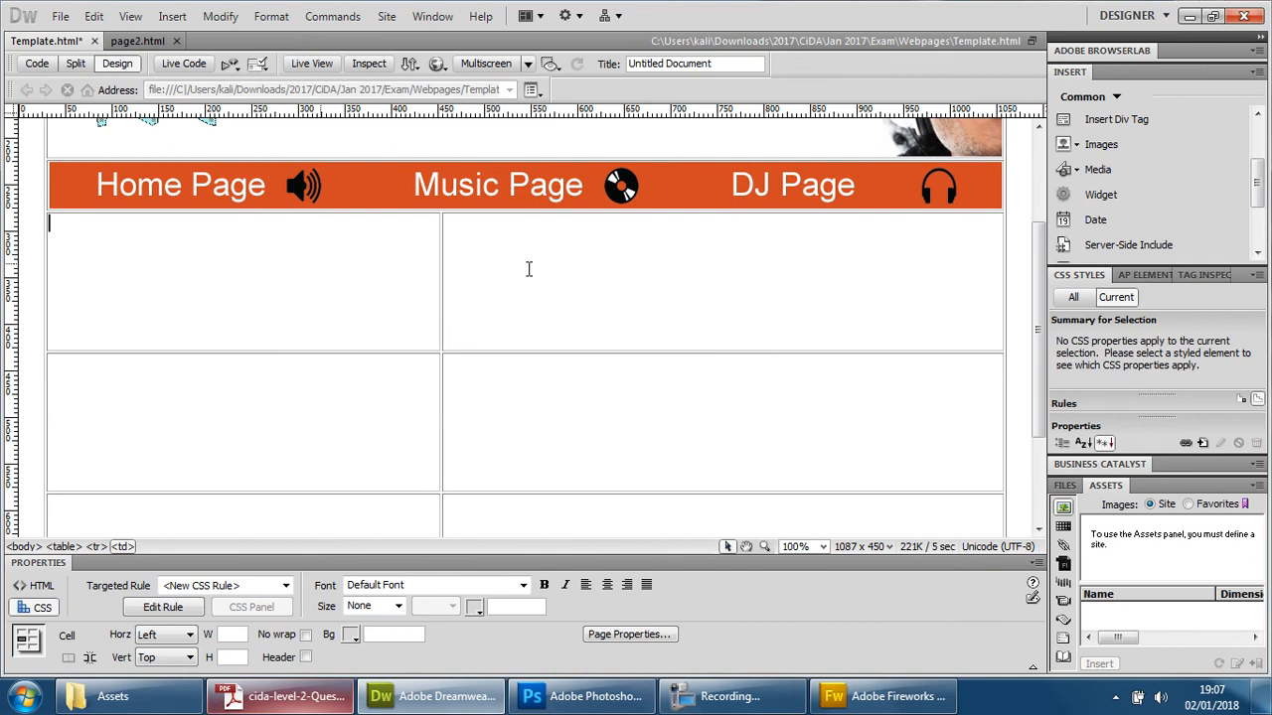
{"action": "left_click", "coordinate": [541, 266]}
{"action": "key", "text": "Tab"}
{"action": "key", "text": "Tab"}
{"action": "key", "text": "Tab"}
{"action": "left_click_drag", "start_coordinate": [183, 238], "coordinate": [593, 502]}
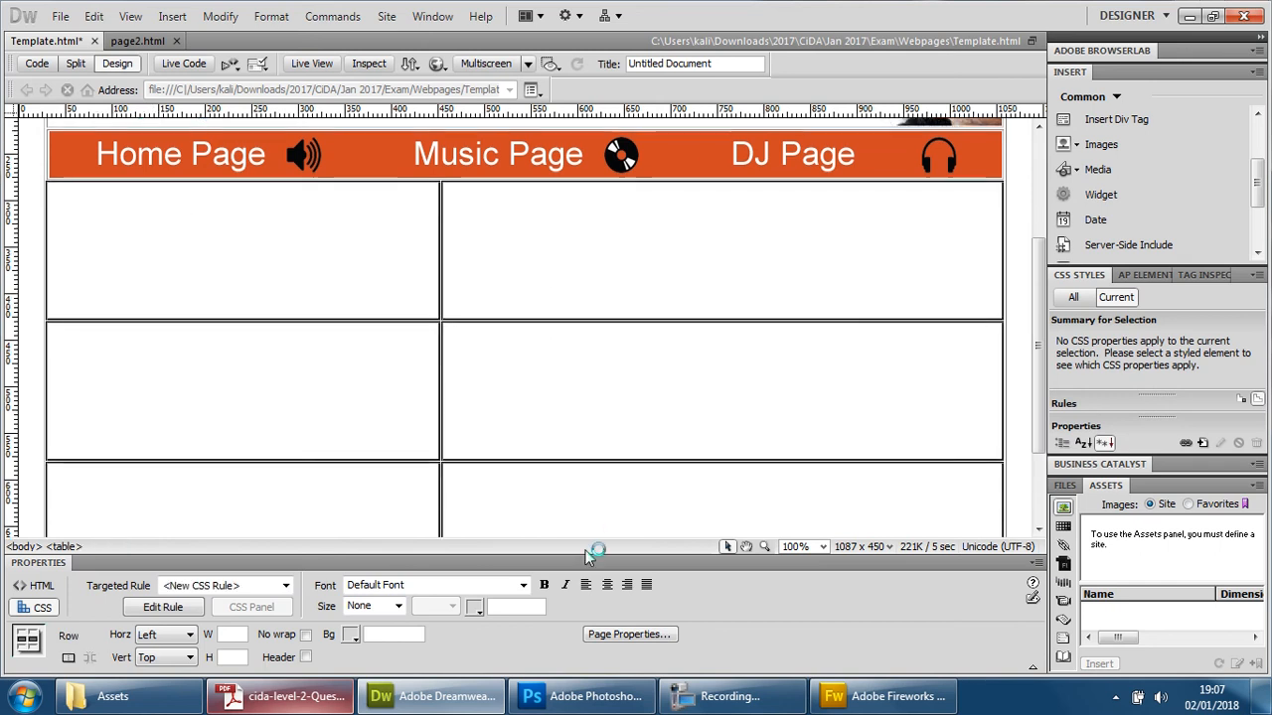
{"action": "scroll", "coordinate": [574, 452], "scroll_direction": "down", "scroll_amount": 3}
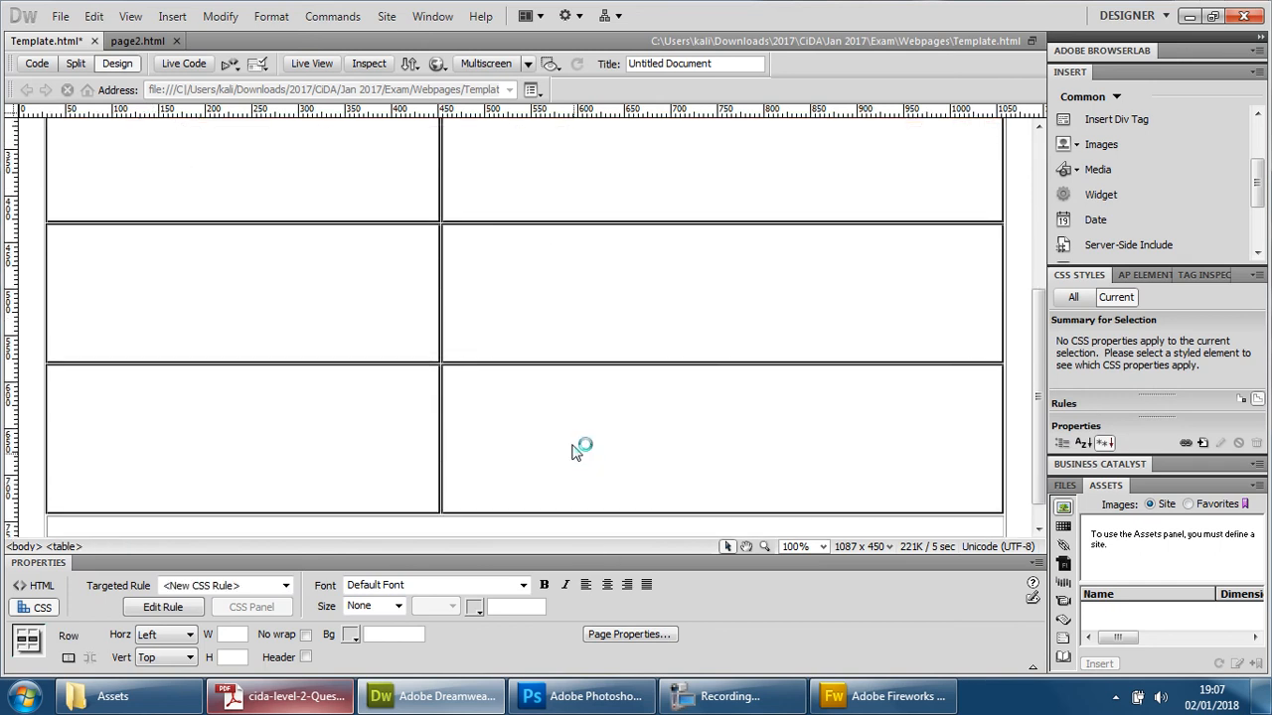
{"action": "left_click", "coordinate": [165, 638]}
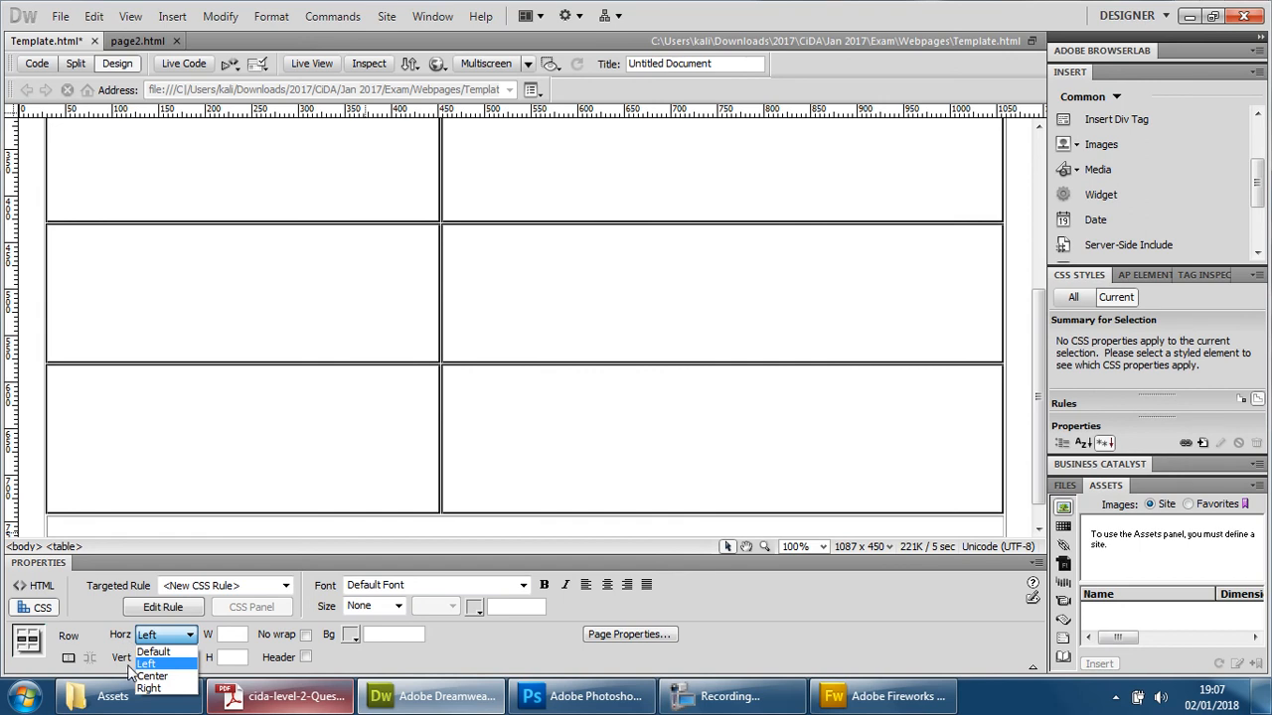
{"action": "left_click", "coordinate": [169, 677]}
{"action": "left_click", "coordinate": [169, 660]}
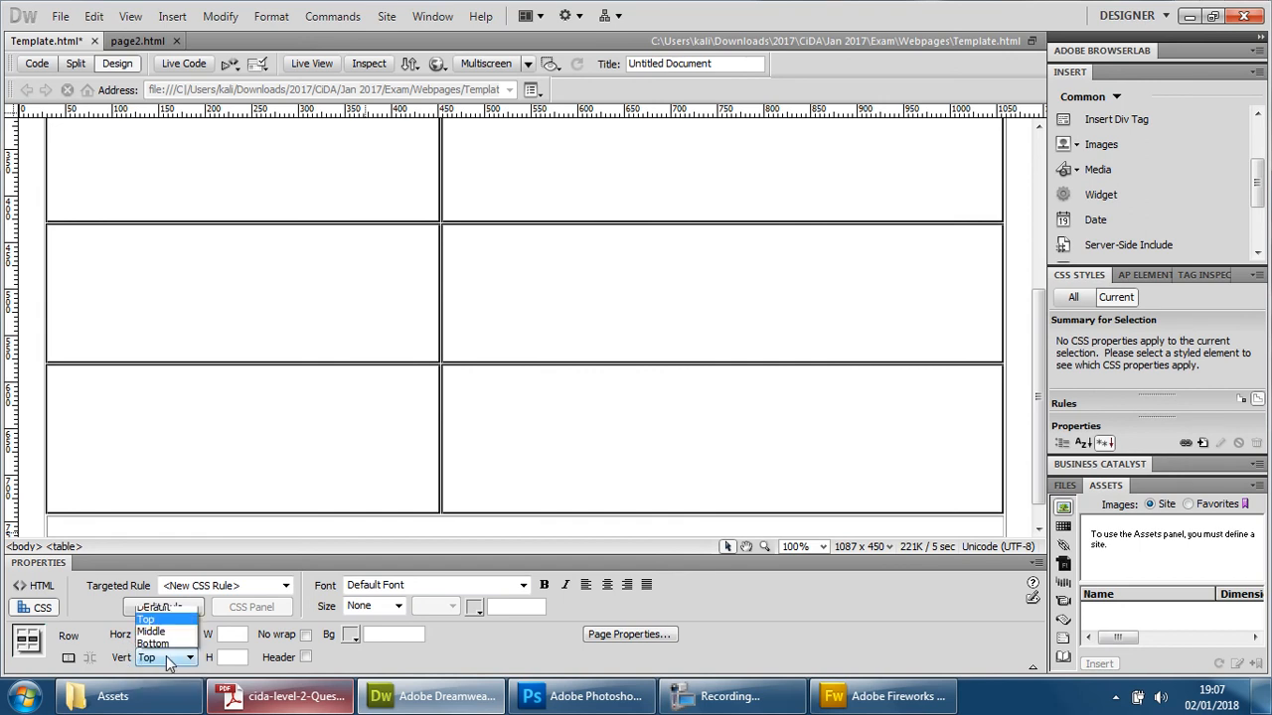
{"action": "left_click", "coordinate": [171, 603]}
{"action": "left_click", "coordinate": [253, 291]}
{"action": "left_click", "coordinate": [274, 164]}
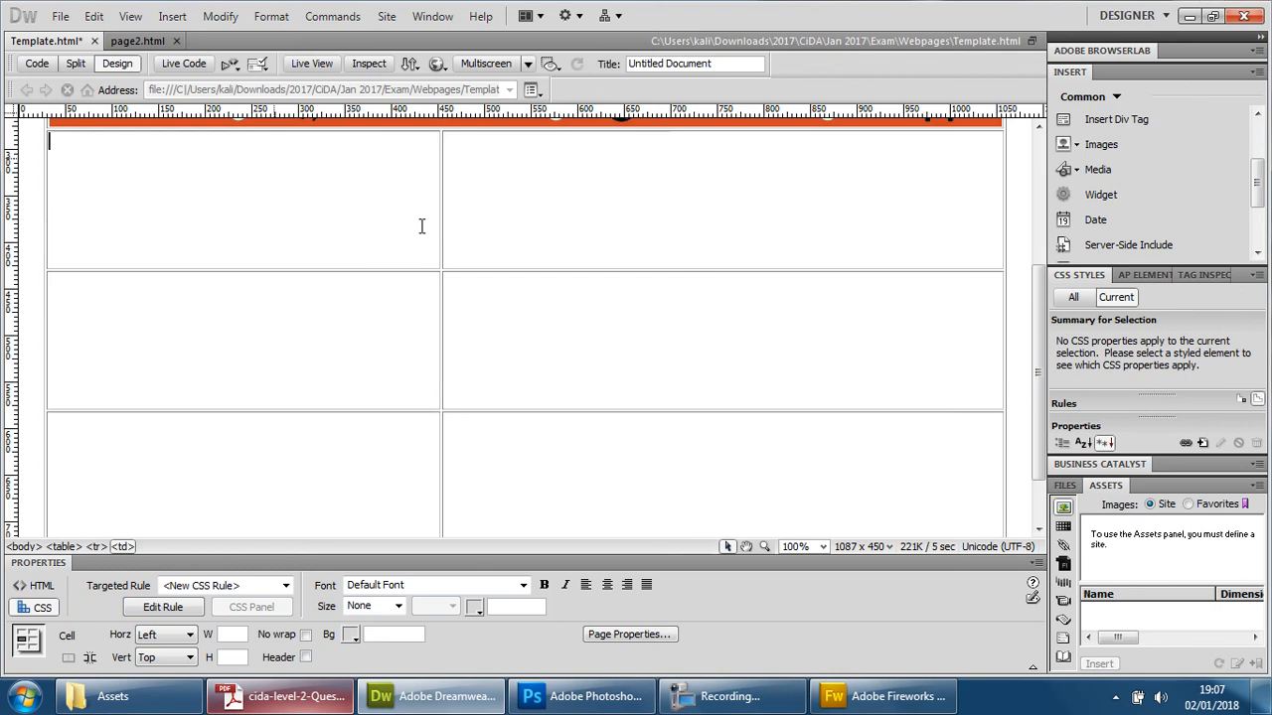
{"action": "left_click", "coordinate": [650, 247]}
{"action": "left_click", "coordinate": [653, 210]}
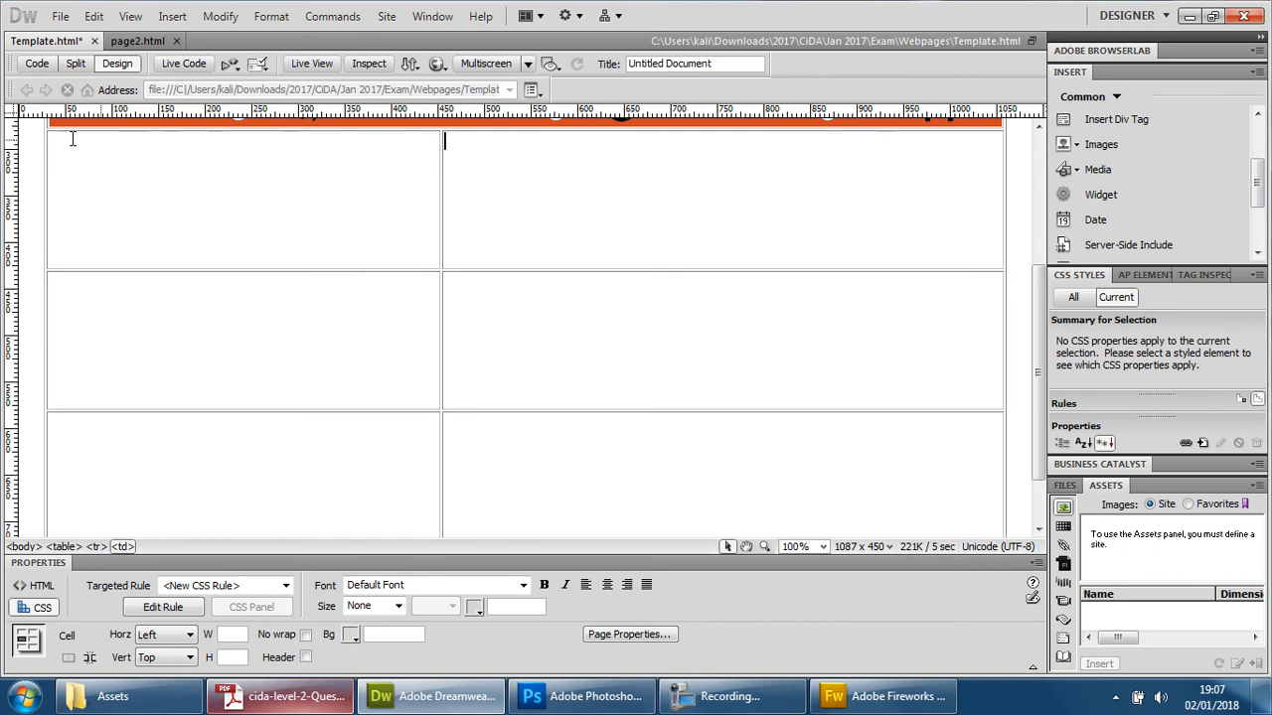
{"action": "left_click", "coordinate": [200, 156]}
Enter "Home Page - Music Page - DJ Page" as the footer text in the table's bottom row.
{"action": "scroll", "coordinate": [537, 397], "scroll_direction": "down", "scroll_amount": 3}
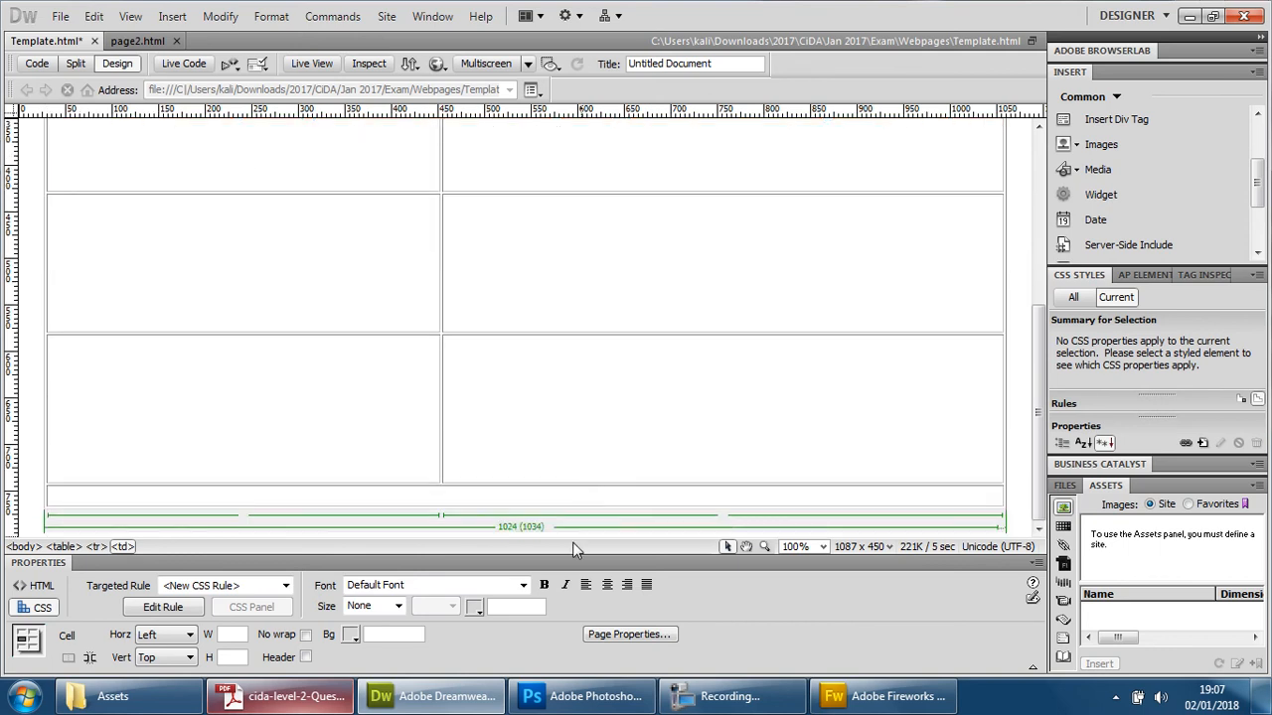
{"action": "left_click", "coordinate": [587, 496]}
{"action": "left_click", "coordinate": [185, 636]}
{"action": "left_click", "coordinate": [159, 665]}
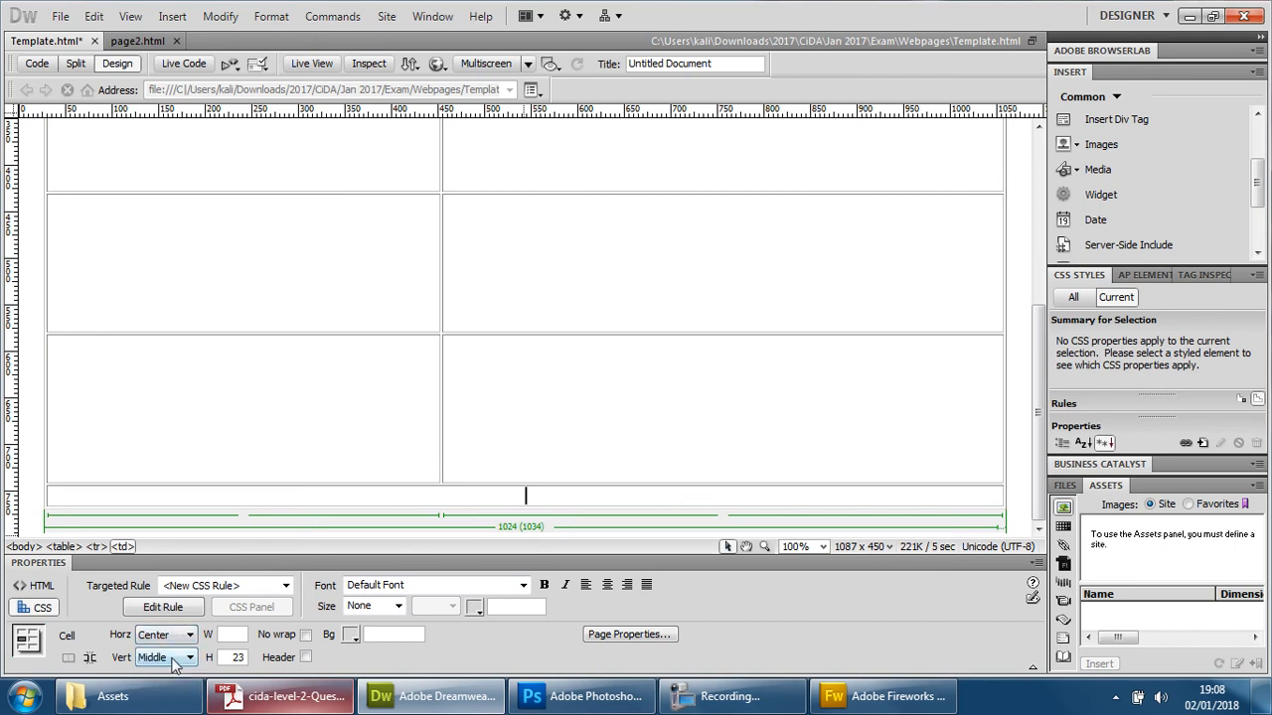
{"action": "left_click", "coordinate": [169, 658]}
{"action": "left_click", "coordinate": [580, 497]}
{"action": "type", "text": "Home Page"}
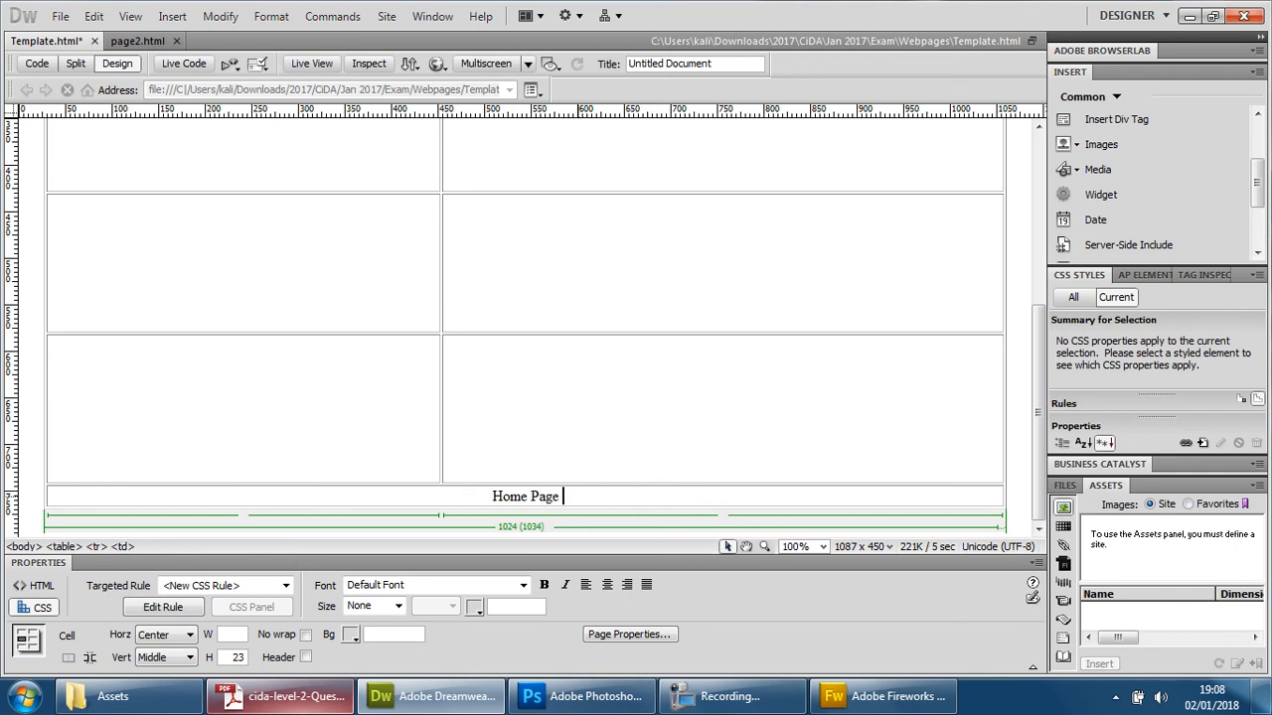
{"action": "type", "text": " - Music"}
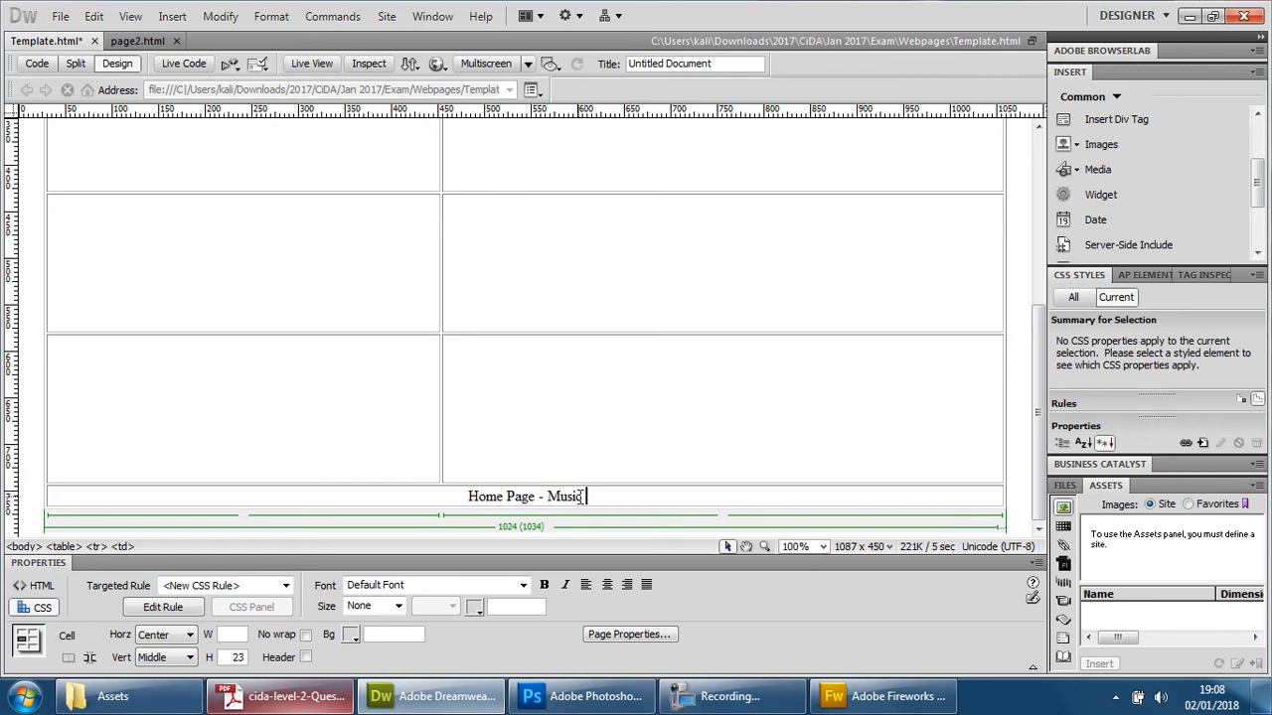
{"action": "type", "text": " Page -"}
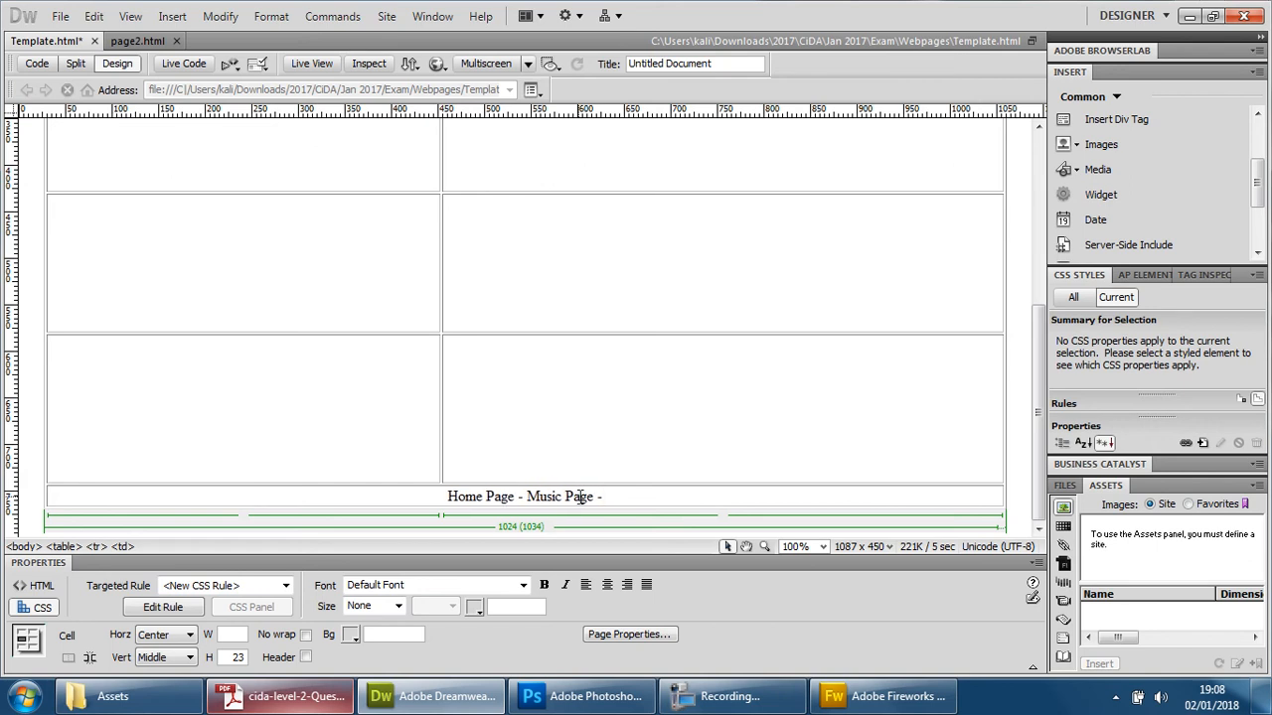
{"action": "type", "text": " D"}
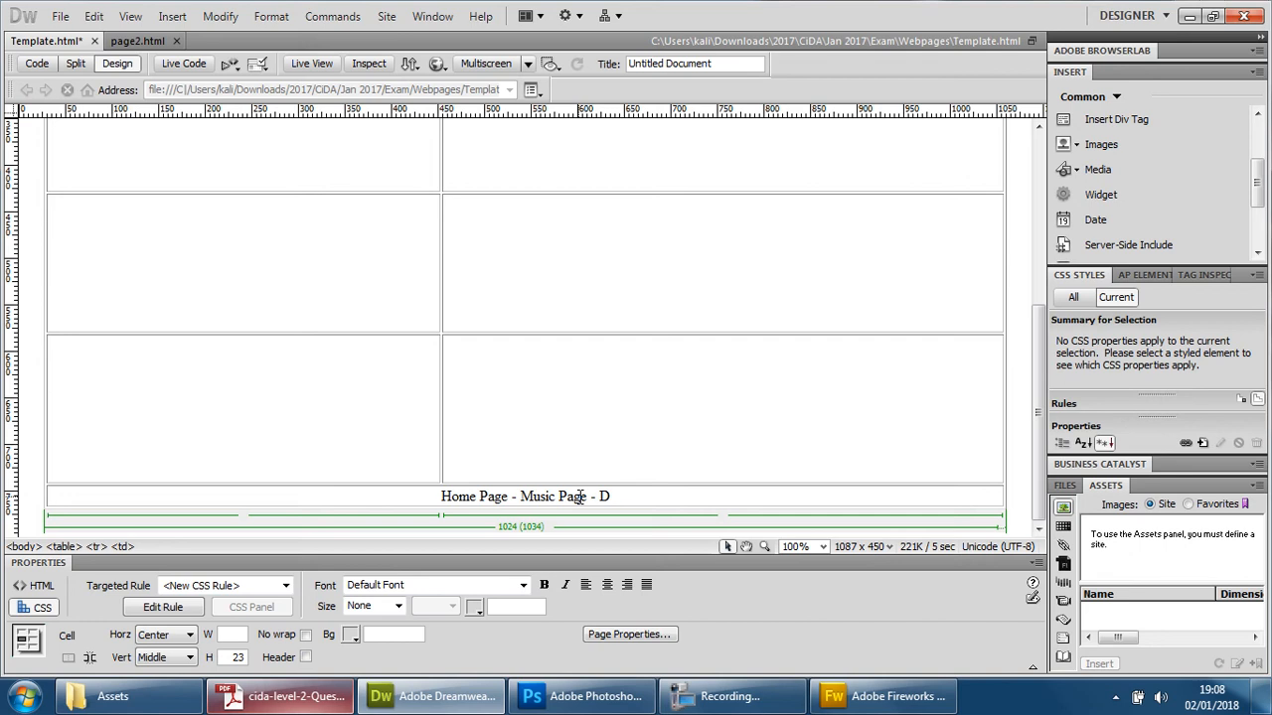
{"action": "type", "text": "J Page"}
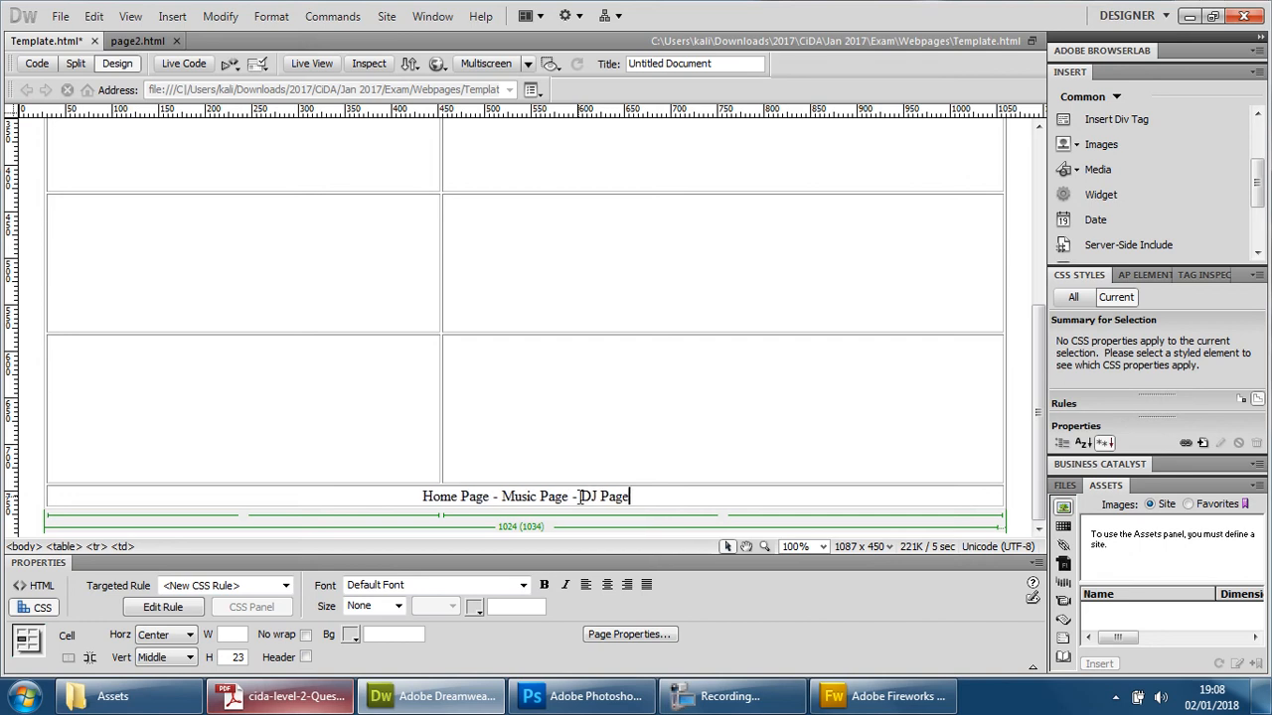
{"action": "left_click_drag", "start_coordinate": [680, 499], "coordinate": [405, 500]}
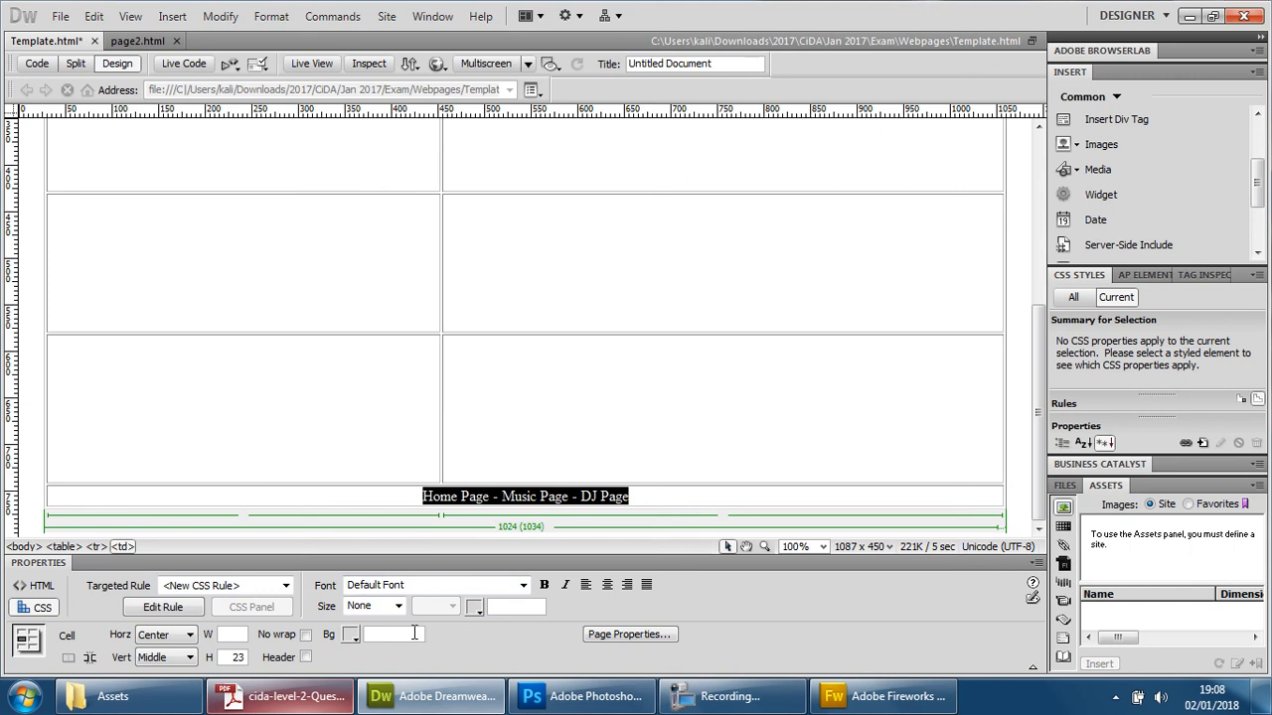
{"action": "left_click", "coordinate": [695, 494]}
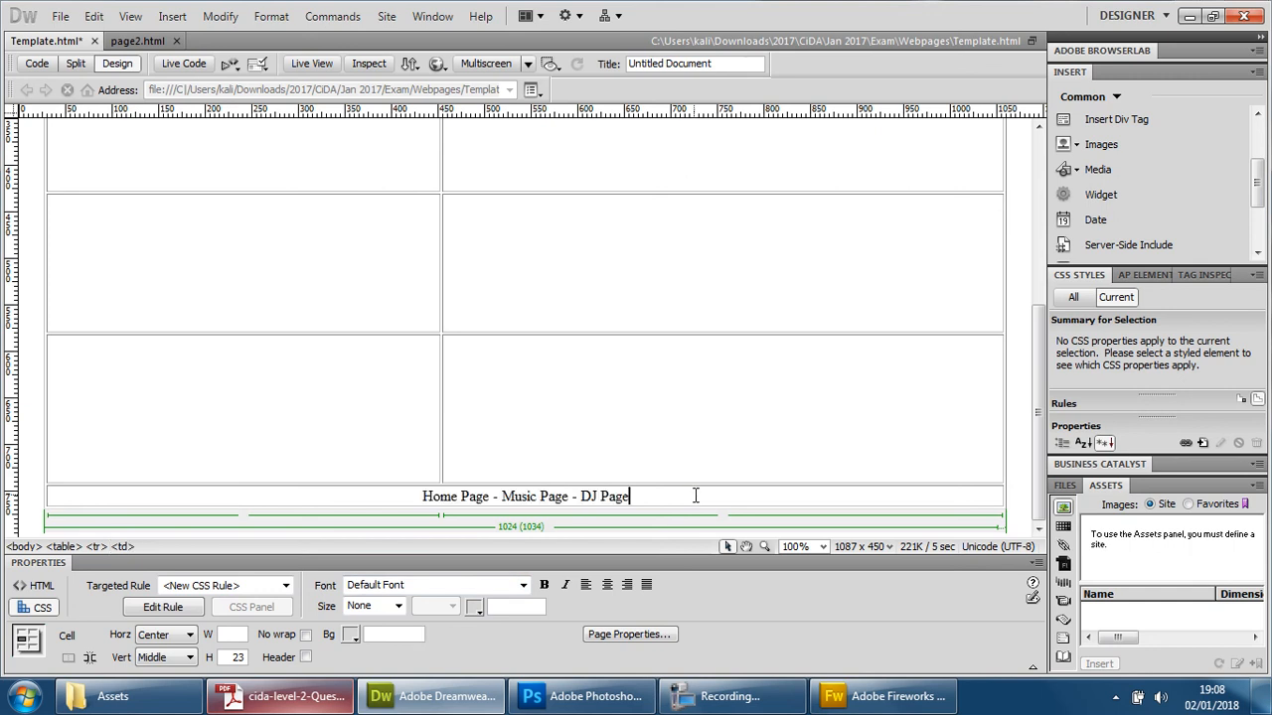
Set the footer cell's background colour to the navigation bar's orange, #D04623.
{"action": "scroll", "coordinate": [696, 495], "scroll_direction": "up", "scroll_amount": 2}
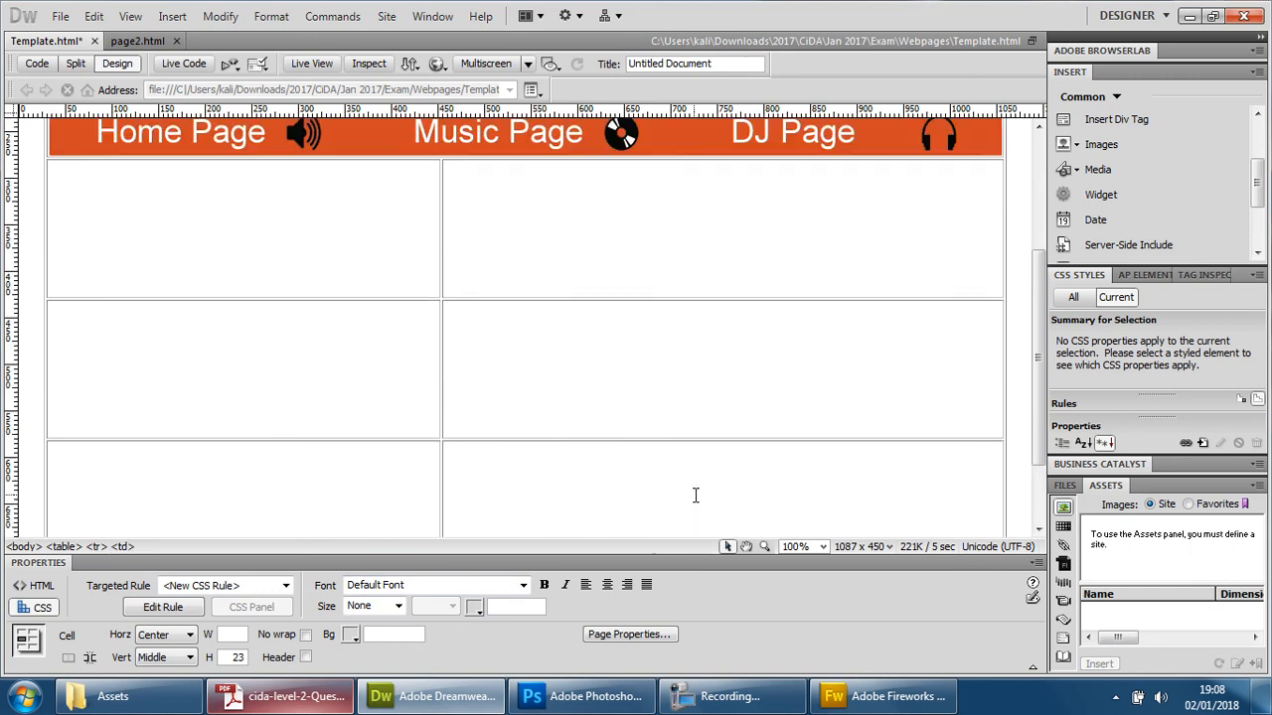
{"action": "left_click", "coordinate": [823, 547]}
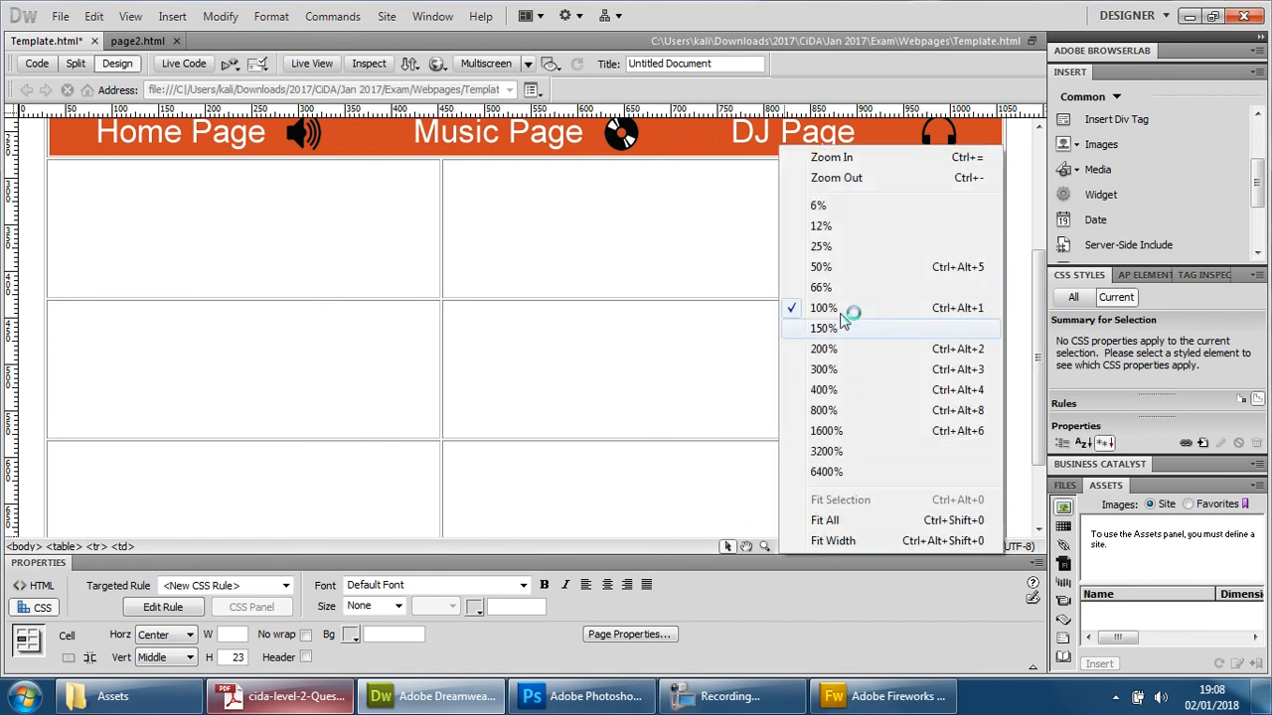
{"action": "left_click", "coordinate": [821, 267]}
{"action": "left_click", "coordinate": [803, 547]}
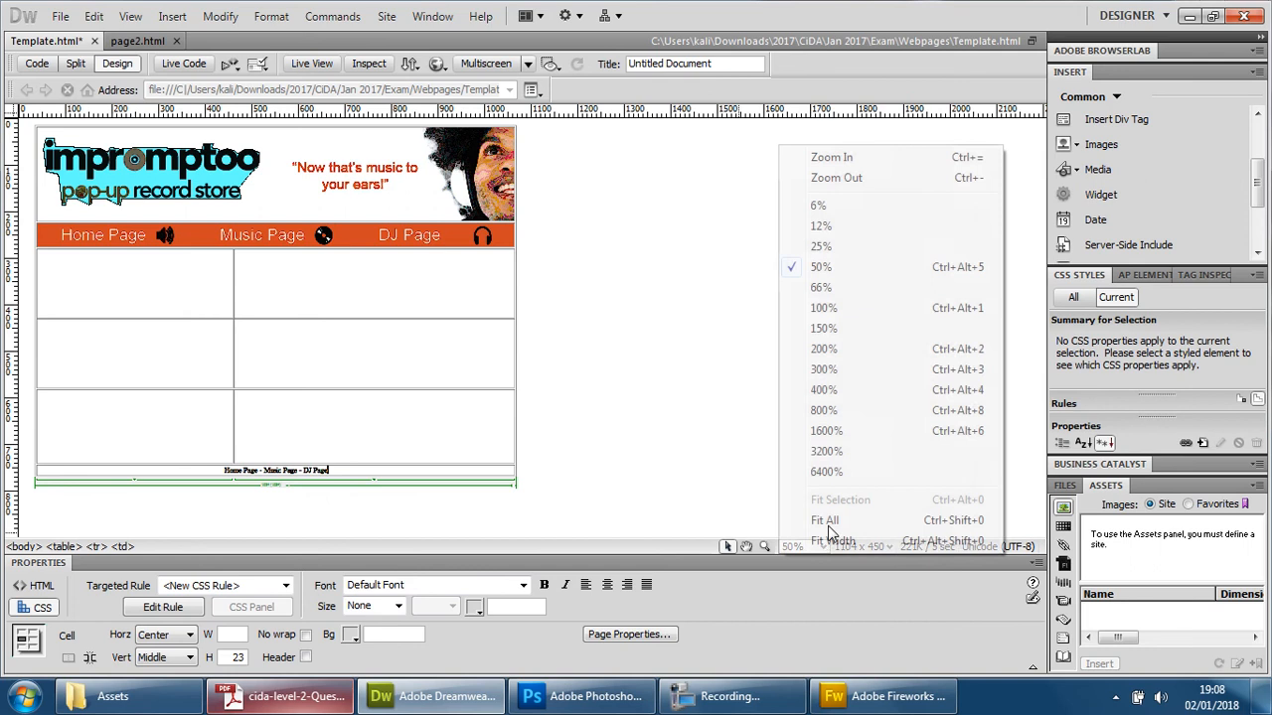
{"action": "left_click", "coordinate": [855, 290]}
{"action": "left_click", "coordinate": [458, 523]}
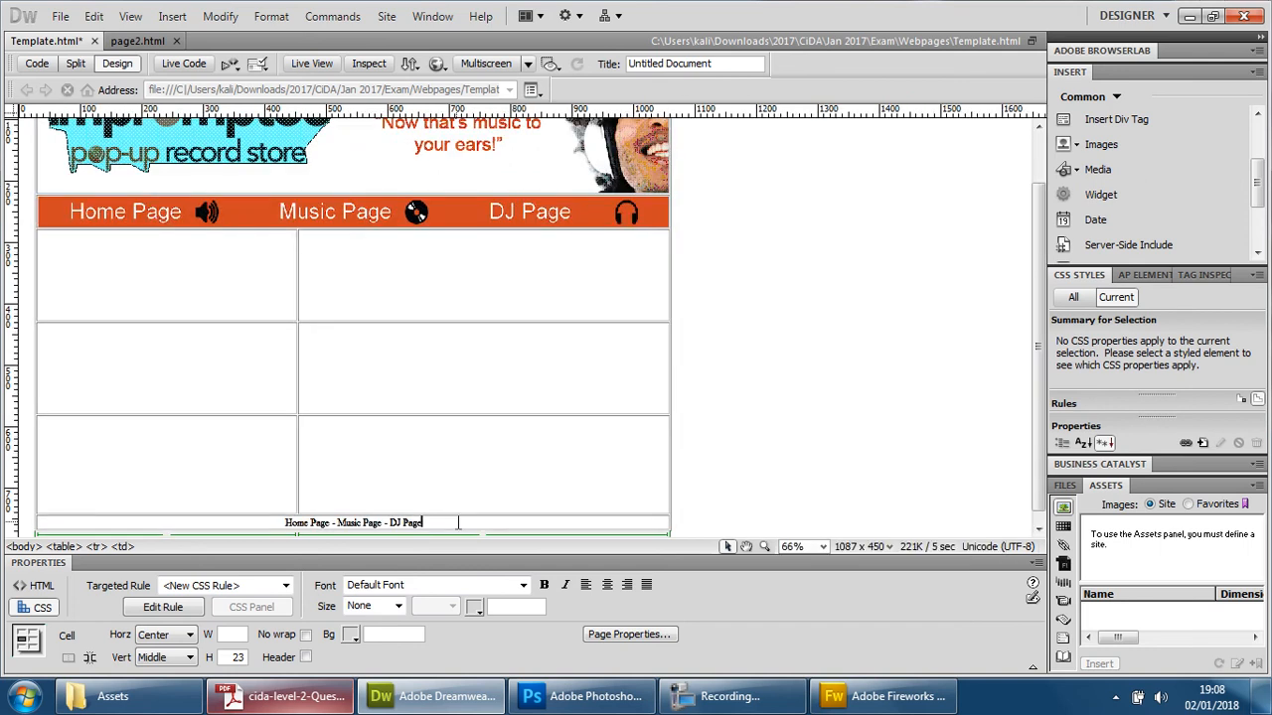
{"action": "left_click", "coordinate": [350, 633]}
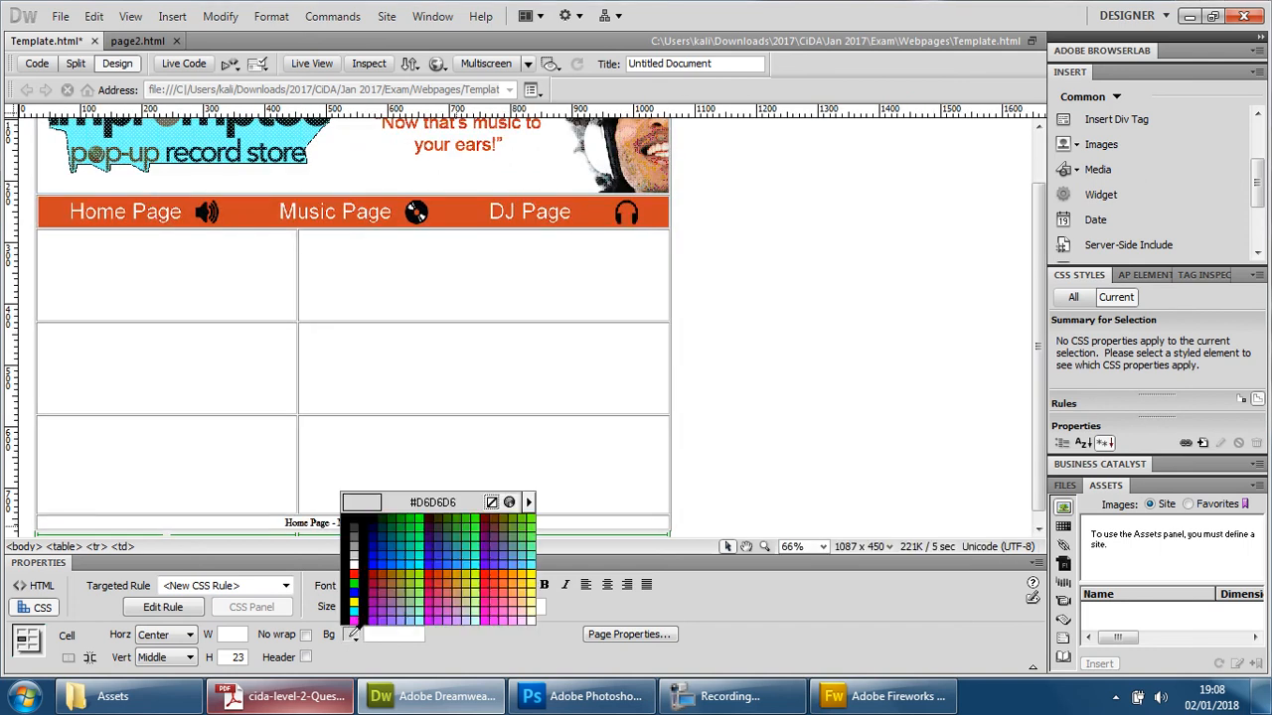
{"action": "left_click", "coordinate": [450, 206]}
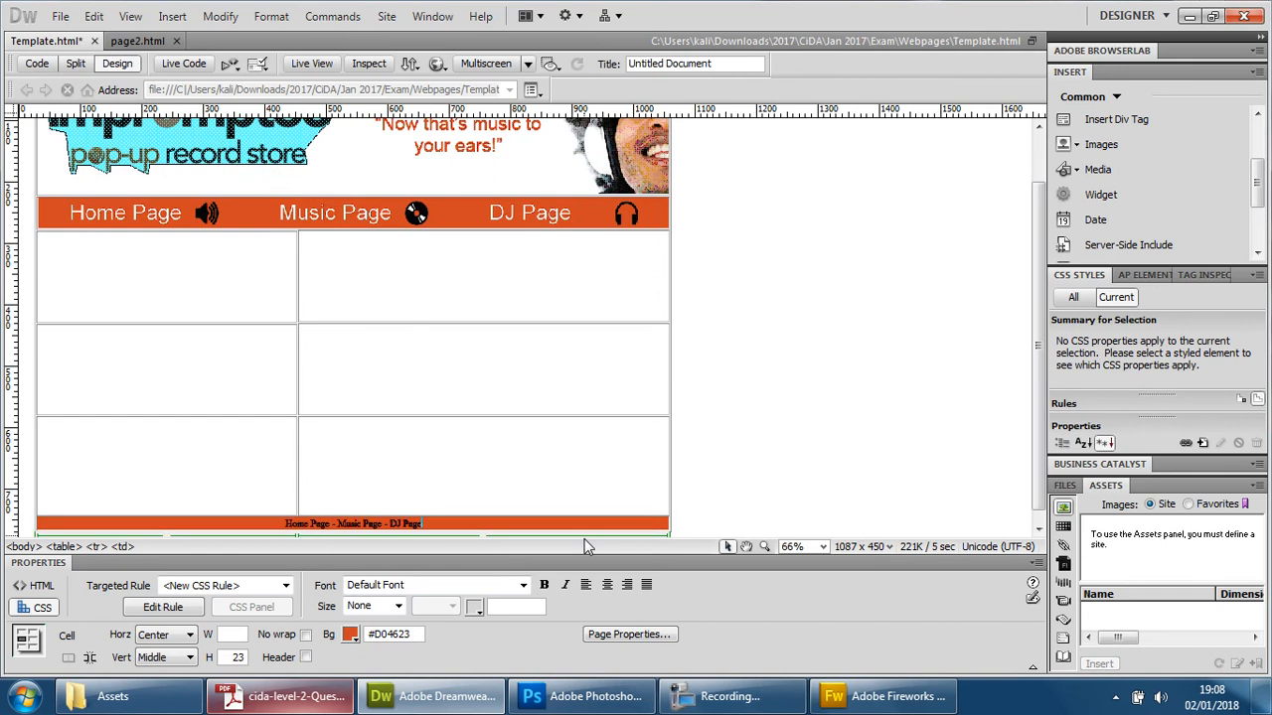
Apply the Arial, Helvetica, sans-serif font to the footer text through a new CSS class named Footer, defined in this document only.
{"action": "left_click_drag", "start_coordinate": [442, 523], "coordinate": [323, 567]}
{"action": "left_click", "coordinate": [523, 585]}
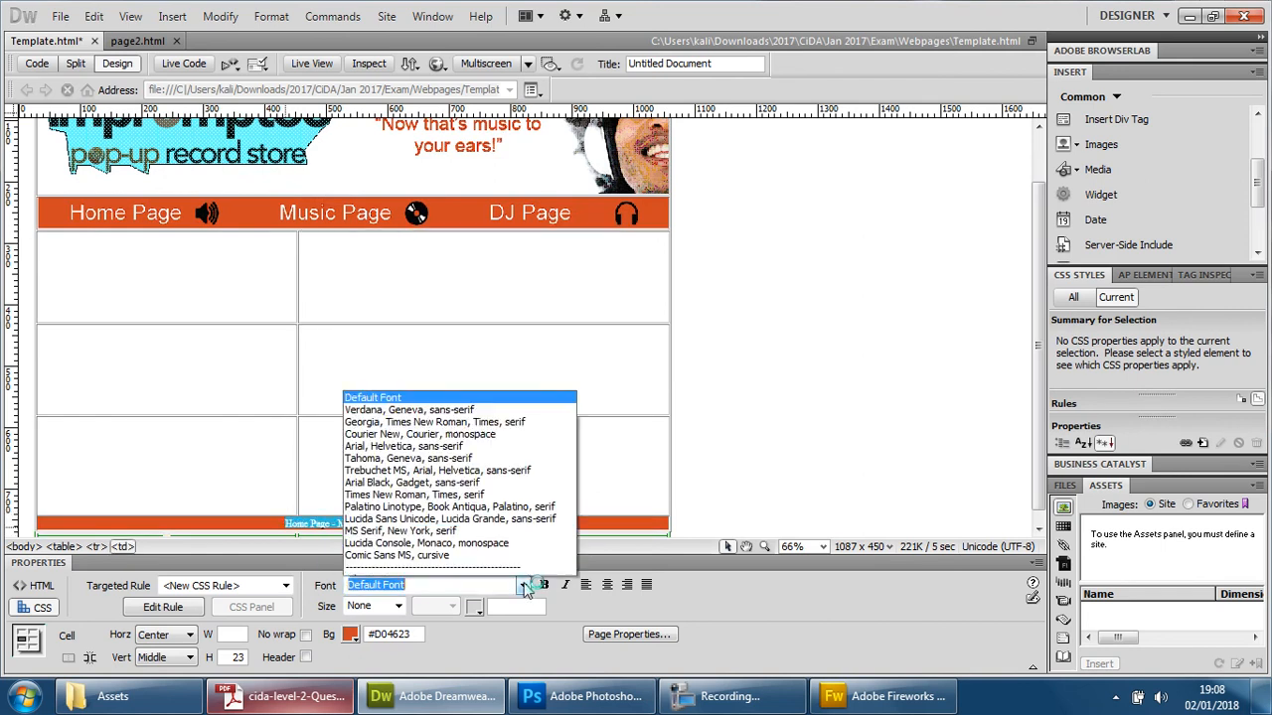
{"action": "left_click", "coordinate": [397, 436]}
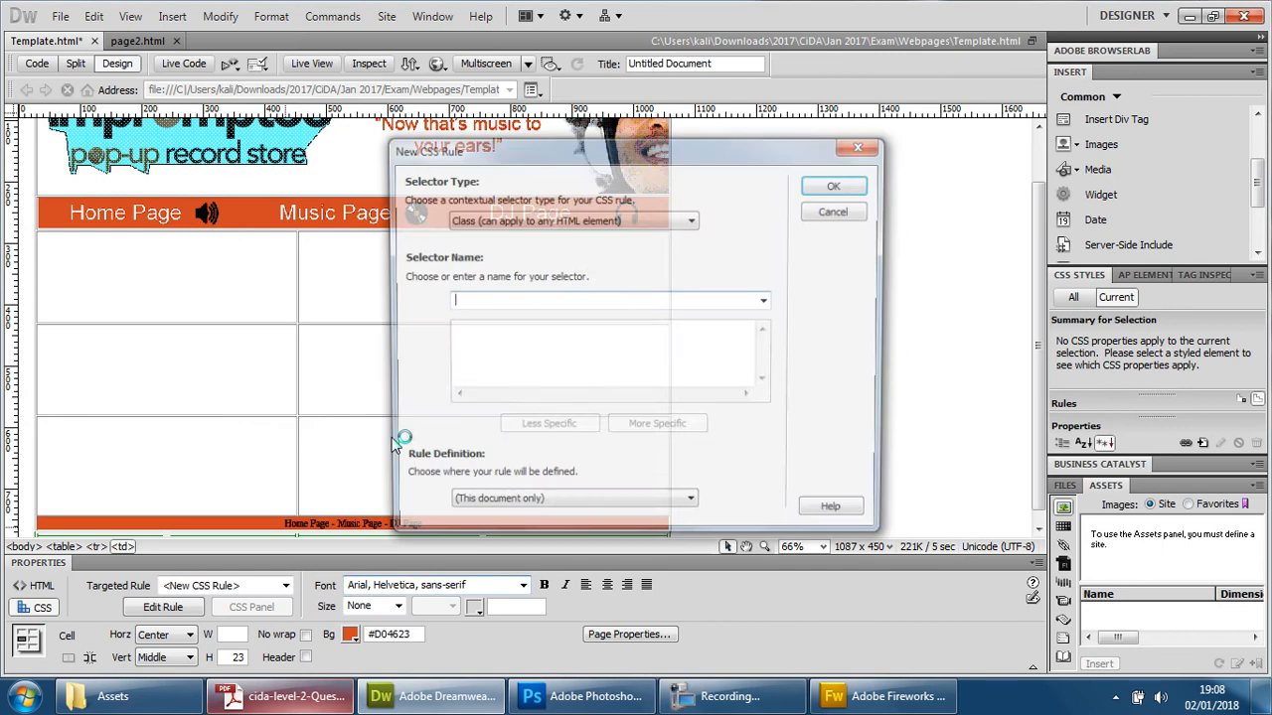
{"action": "type", "text": "F"}
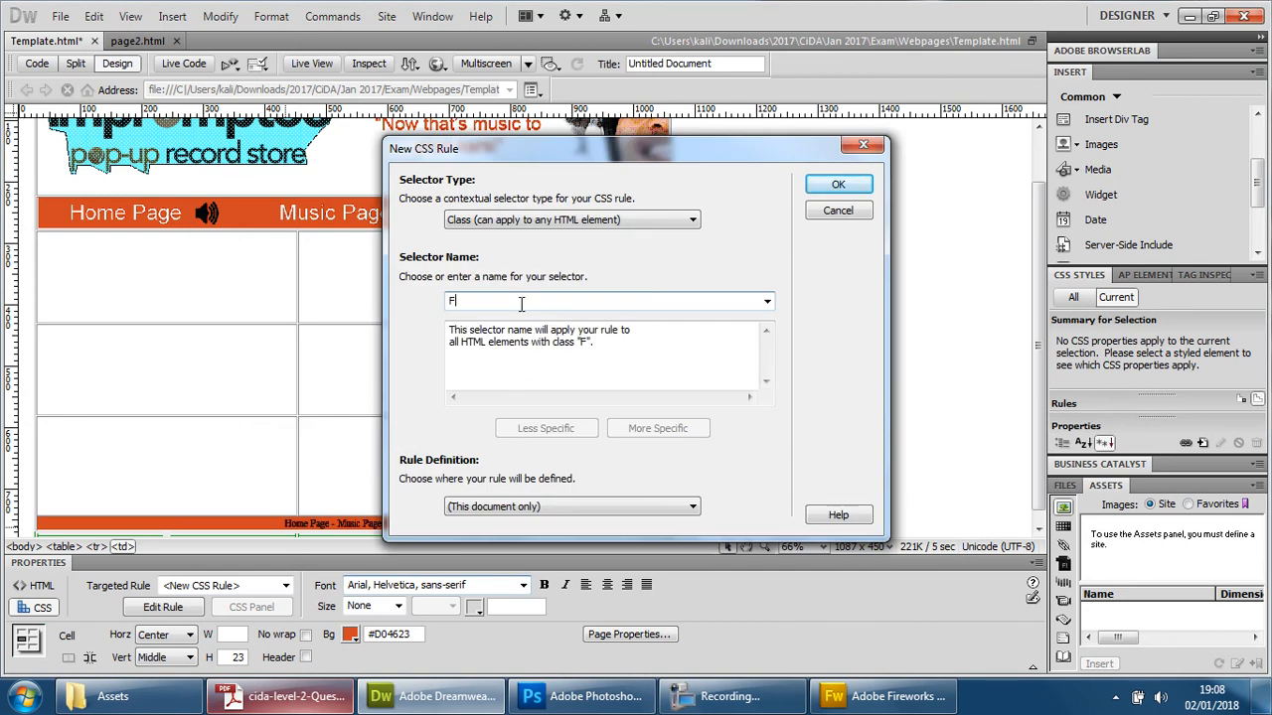
{"action": "type", "text": "ooter"}
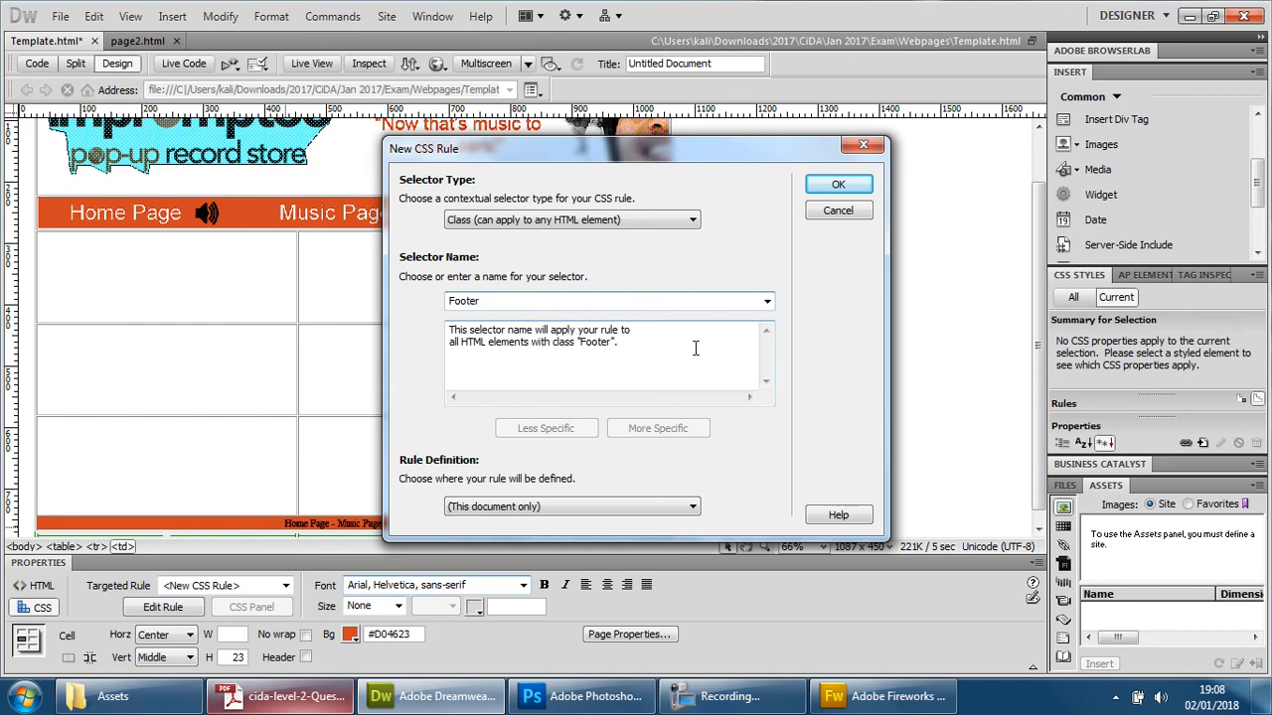
{"action": "left_click", "coordinate": [837, 183]}
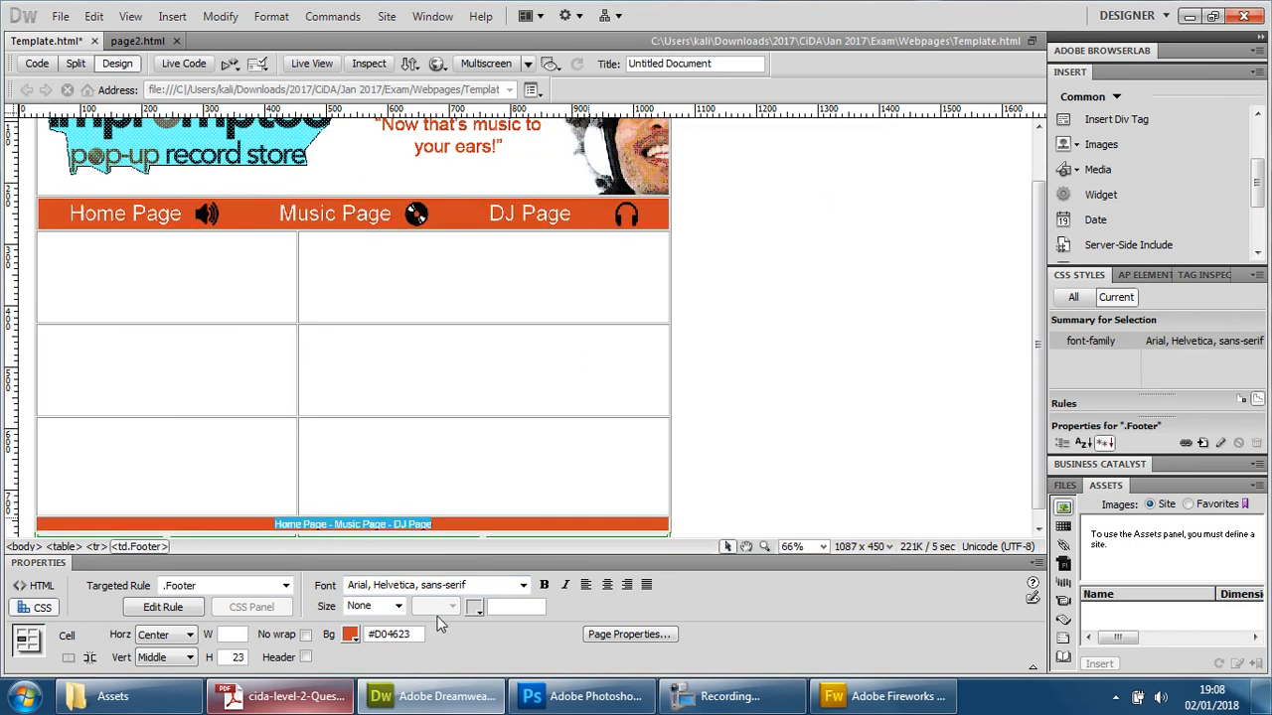
Set the footer text colour to white.
{"action": "left_click", "coordinate": [473, 610]}
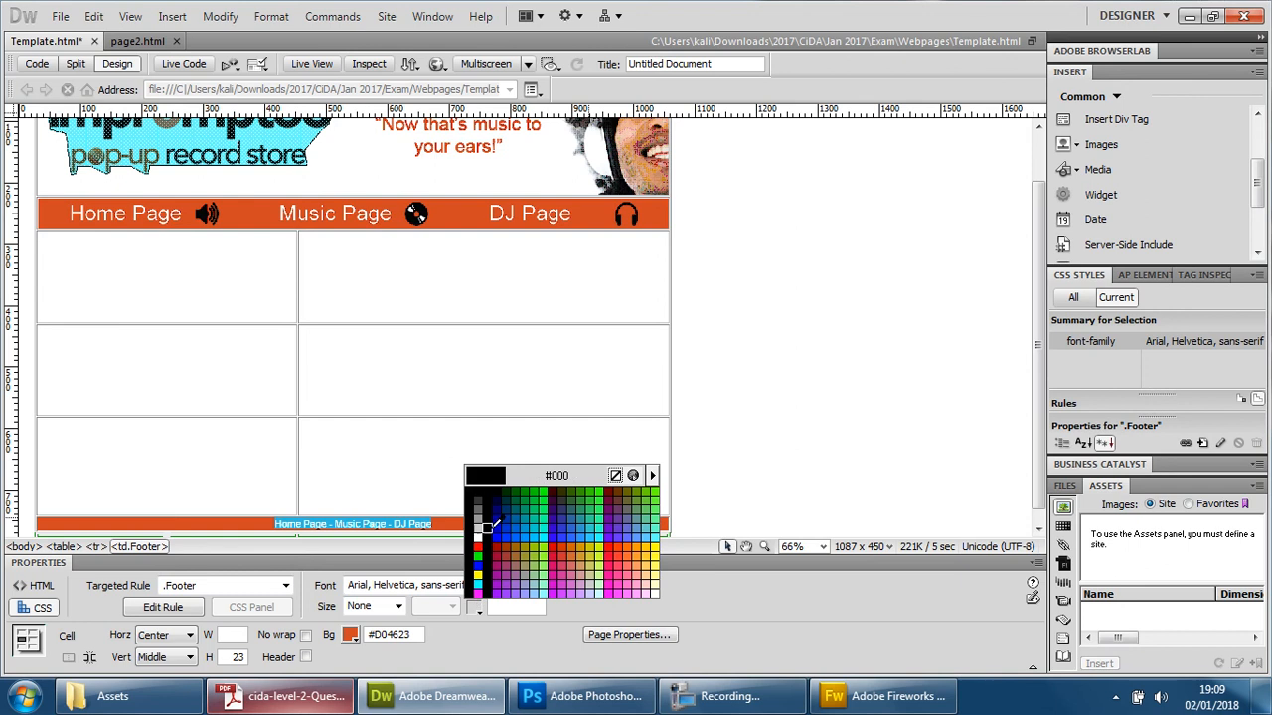
{"action": "left_click", "coordinate": [484, 529]}
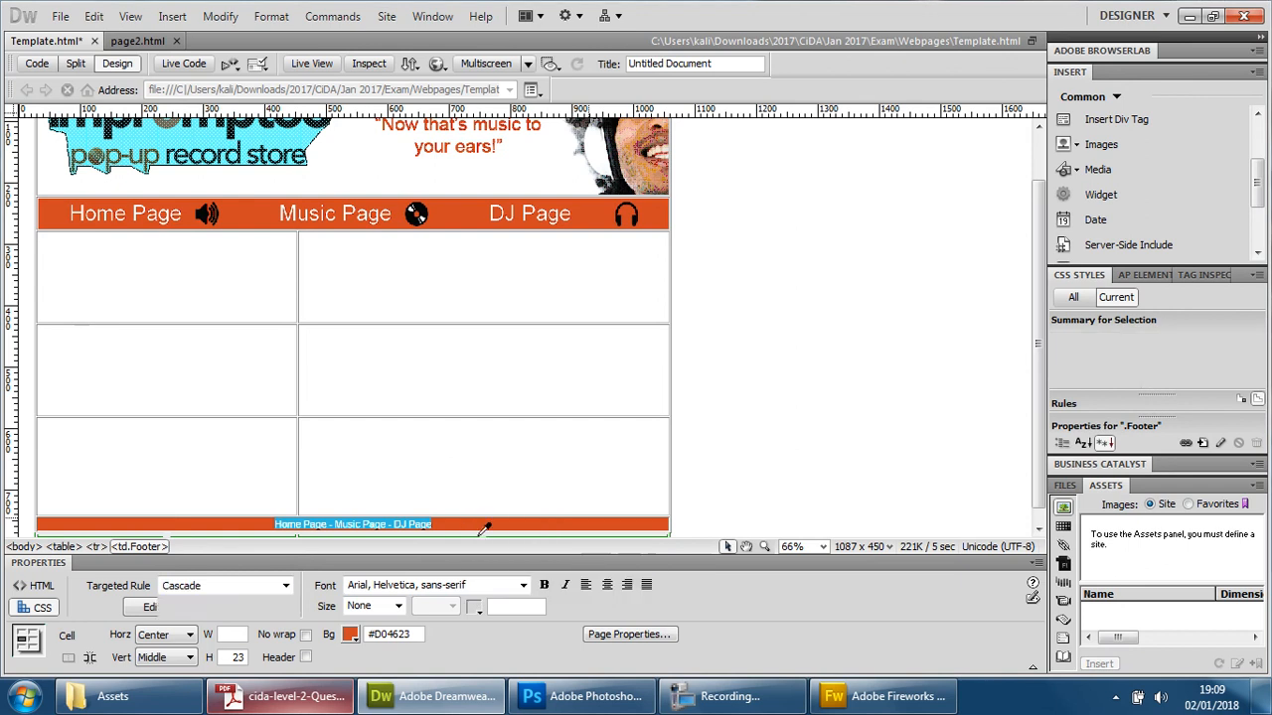
{"action": "left_click", "coordinate": [491, 381]}
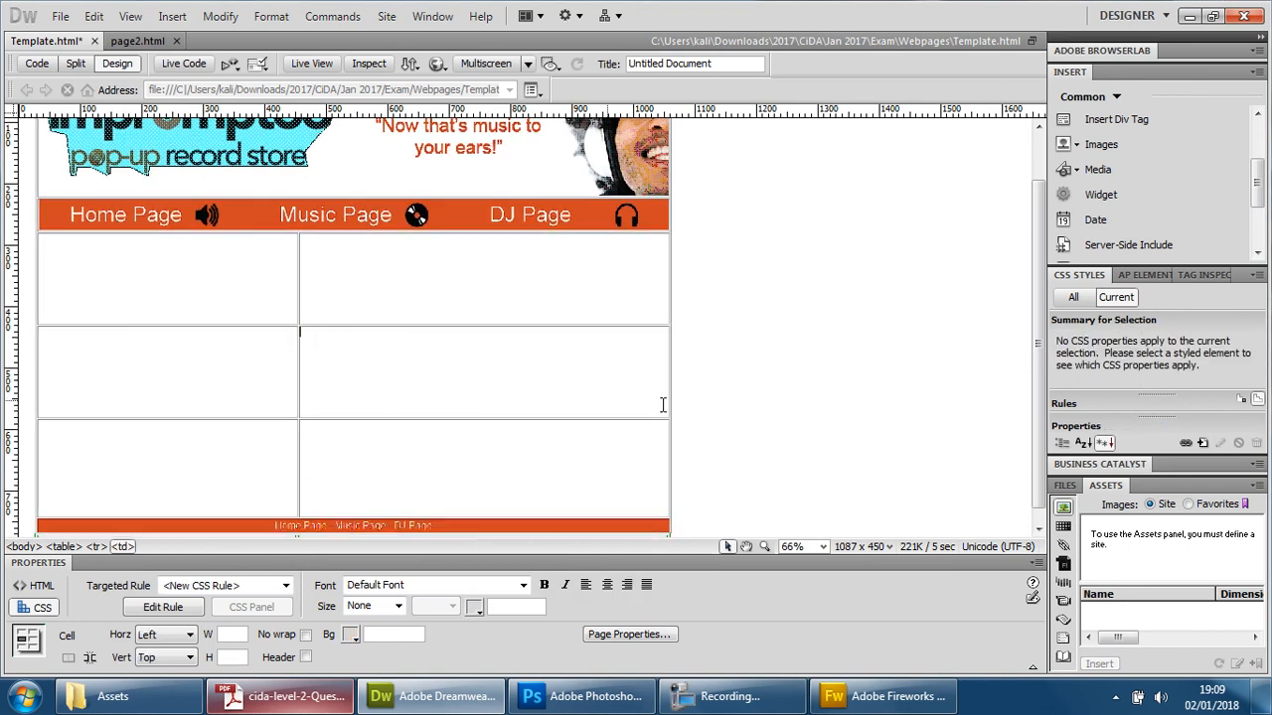
Set the font size of the footer text "Home Page - Music Page - DJ Page" to 18.
{"action": "left_click", "coordinate": [822, 547]}
{"action": "left_click", "coordinate": [822, 308]}
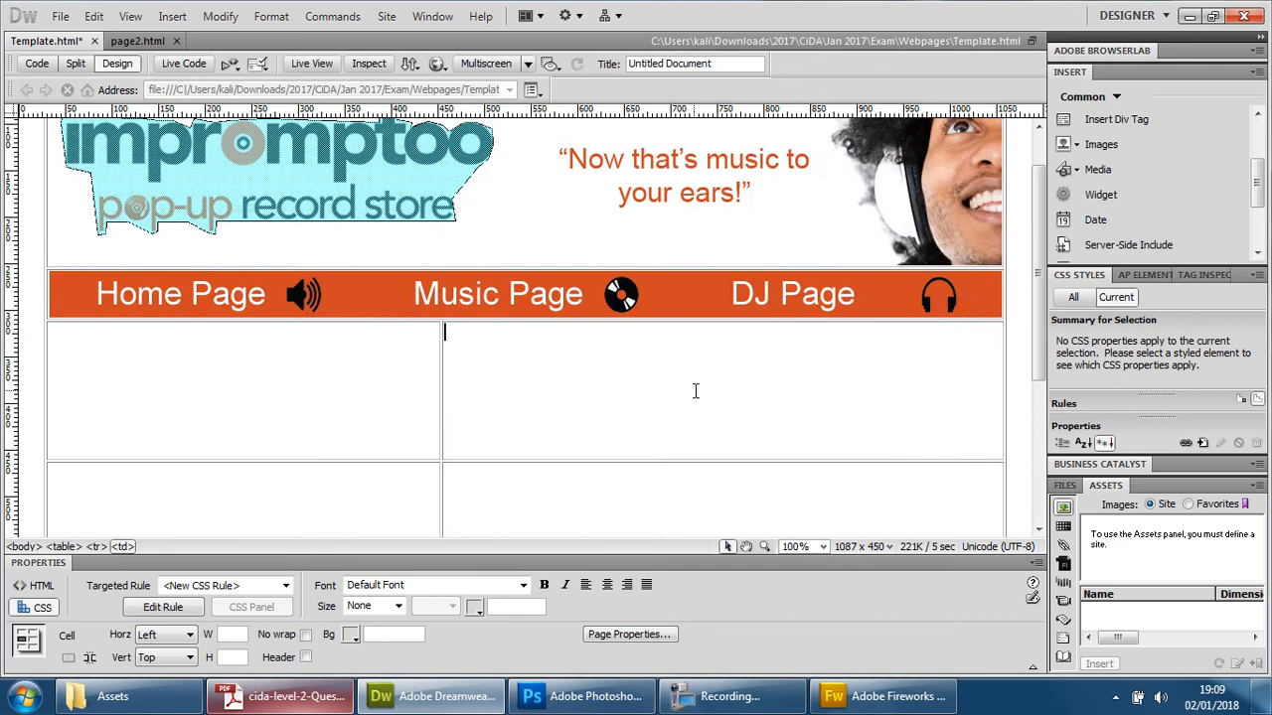
{"action": "scroll", "coordinate": [700, 402], "scroll_direction": "down", "scroll_amount": 3}
{"action": "left_click", "coordinate": [728, 499]}
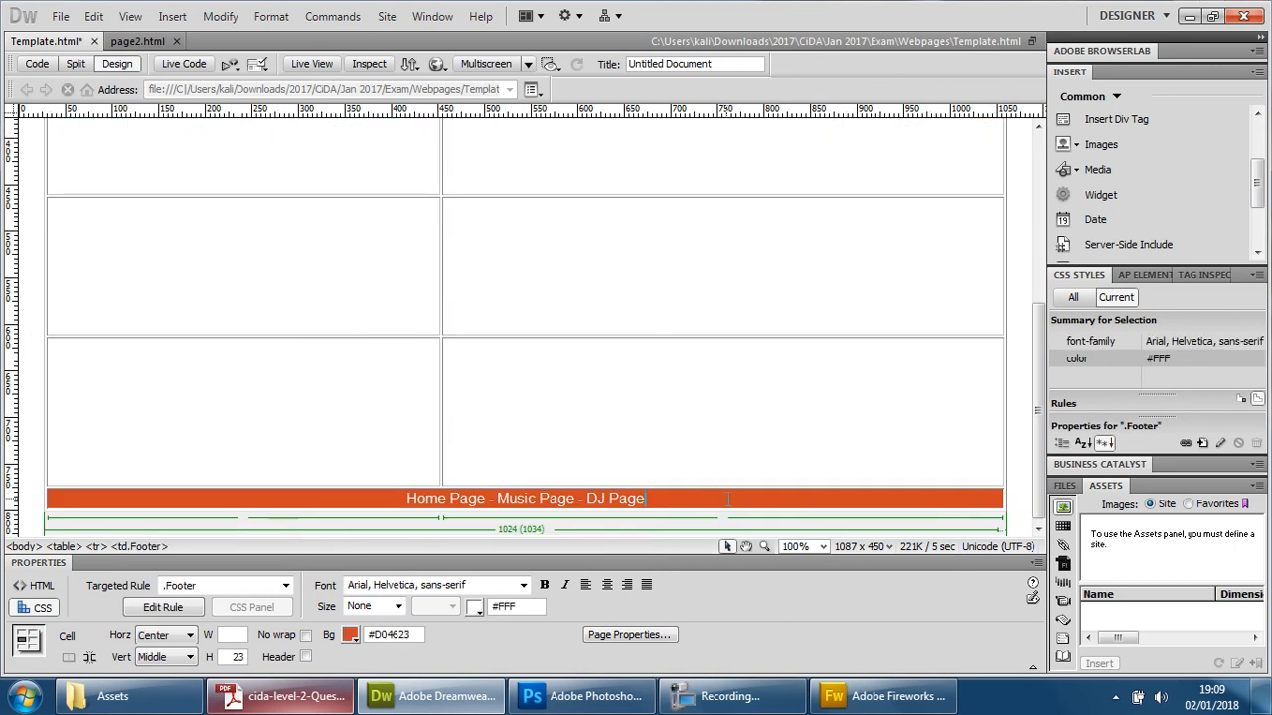
{"action": "left_click_drag", "start_coordinate": [656, 499], "coordinate": [404, 484]}
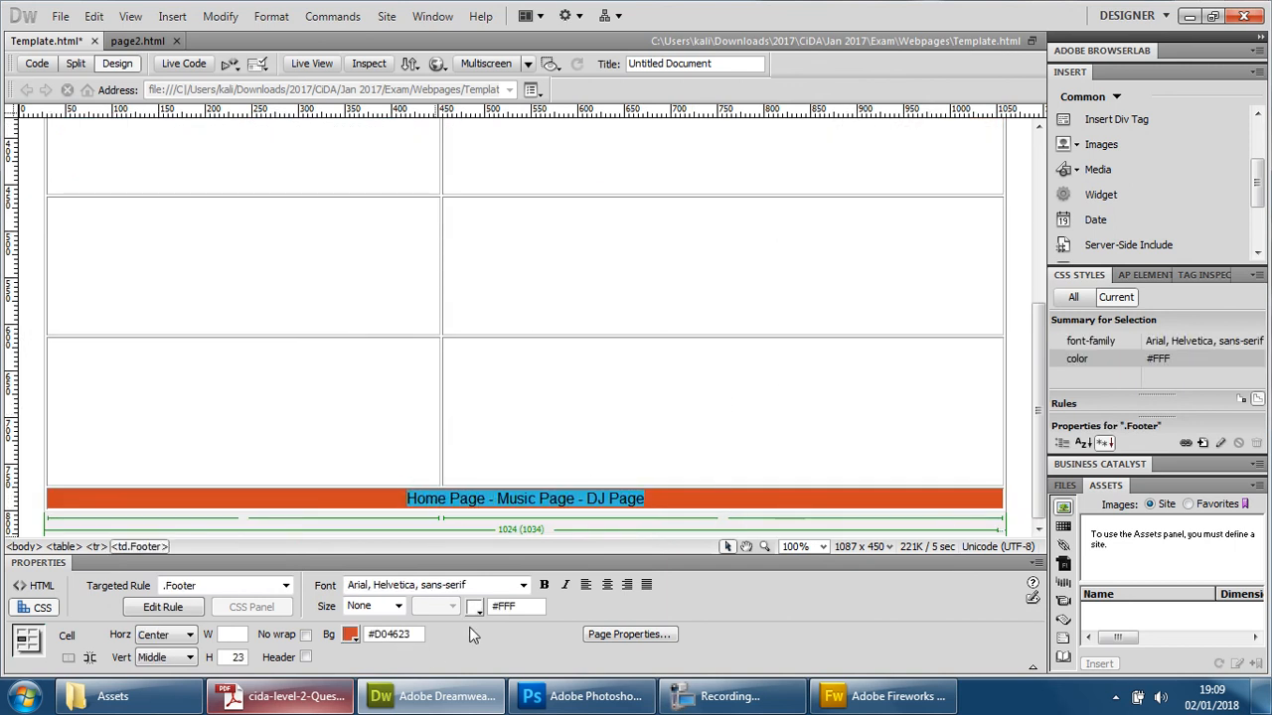
{"action": "left_click", "coordinate": [398, 607]}
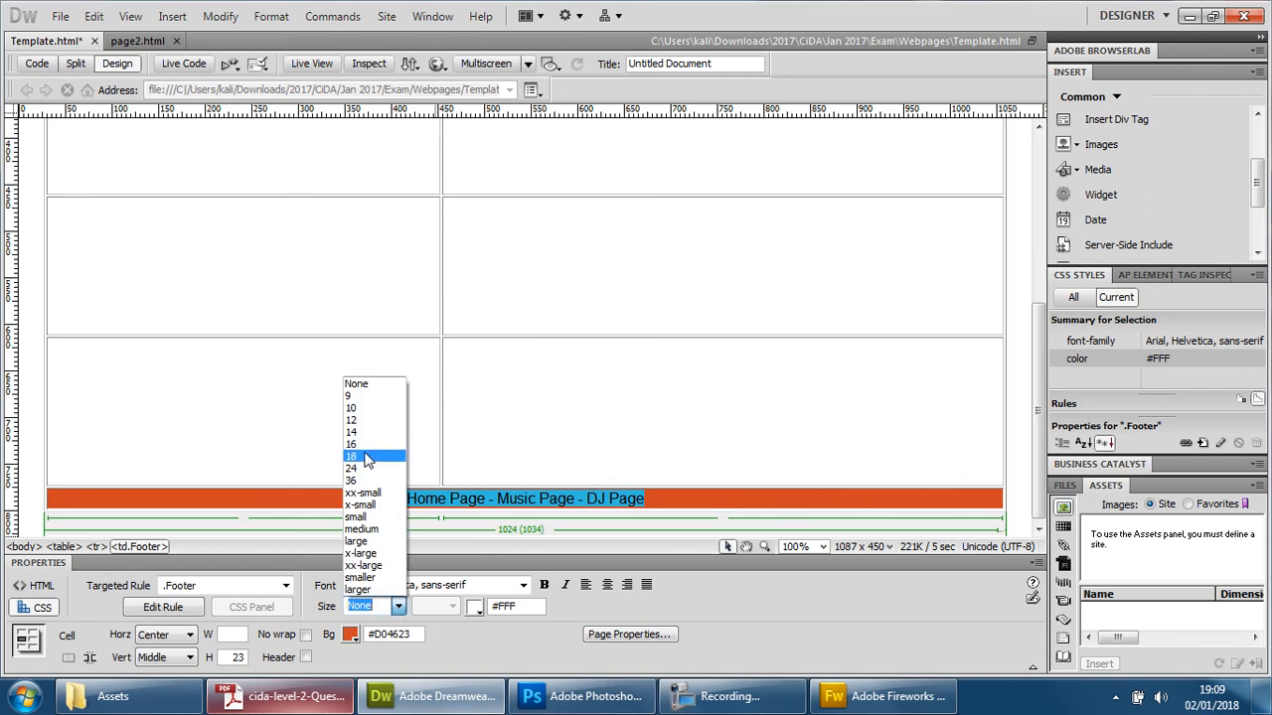
{"action": "left_click", "coordinate": [364, 460]}
{"action": "left_click", "coordinate": [344, 388]}
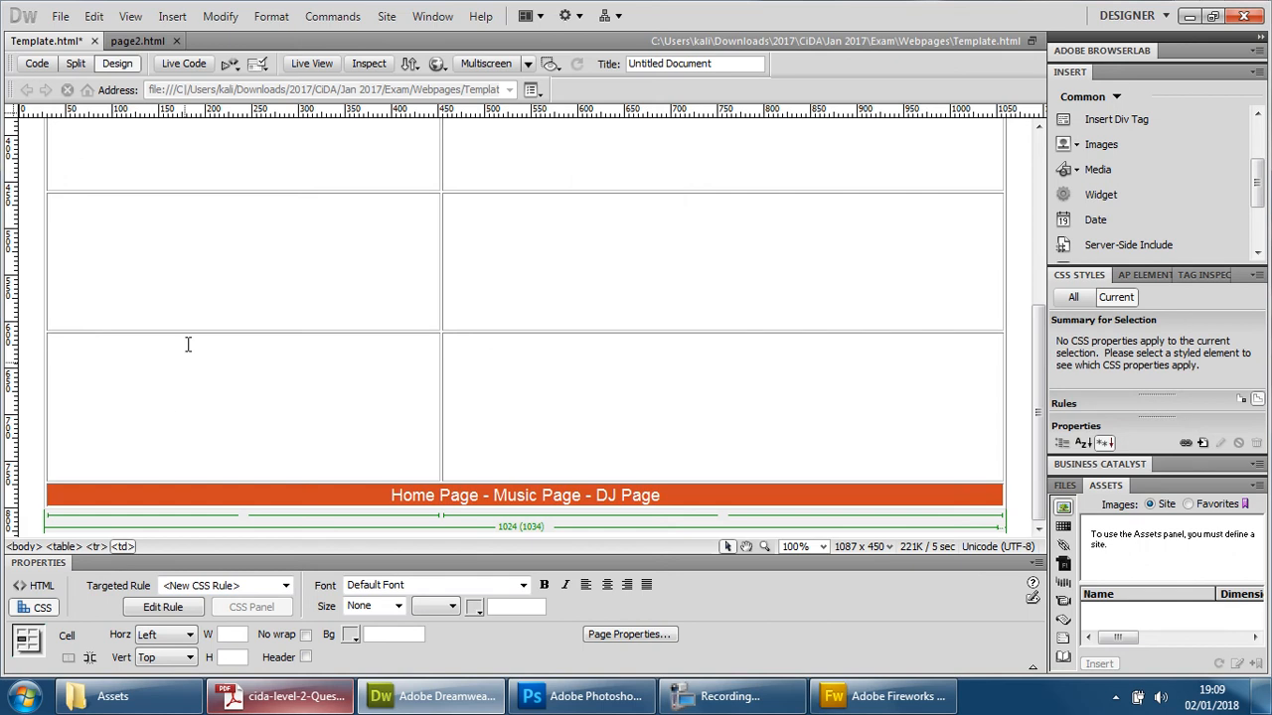
{"action": "left_click", "coordinate": [198, 301]}
{"action": "scroll", "coordinate": [392, 391], "scroll_direction": "up", "scroll_amount": 5}
{"action": "scroll", "coordinate": [392, 392], "scroll_direction": "down", "scroll_amount": 5}
{"action": "left_click", "coordinate": [198, 396]}
{"action": "left_click", "coordinate": [305, 243]}
{"action": "left_click", "coordinate": [111, 471]}
{"action": "left_click", "coordinate": [601, 432]}
Save the template's changes and preview the page full screen in Chrome.
{"action": "left_click", "coordinate": [437, 64]}
{"action": "left_click", "coordinate": [505, 111]}
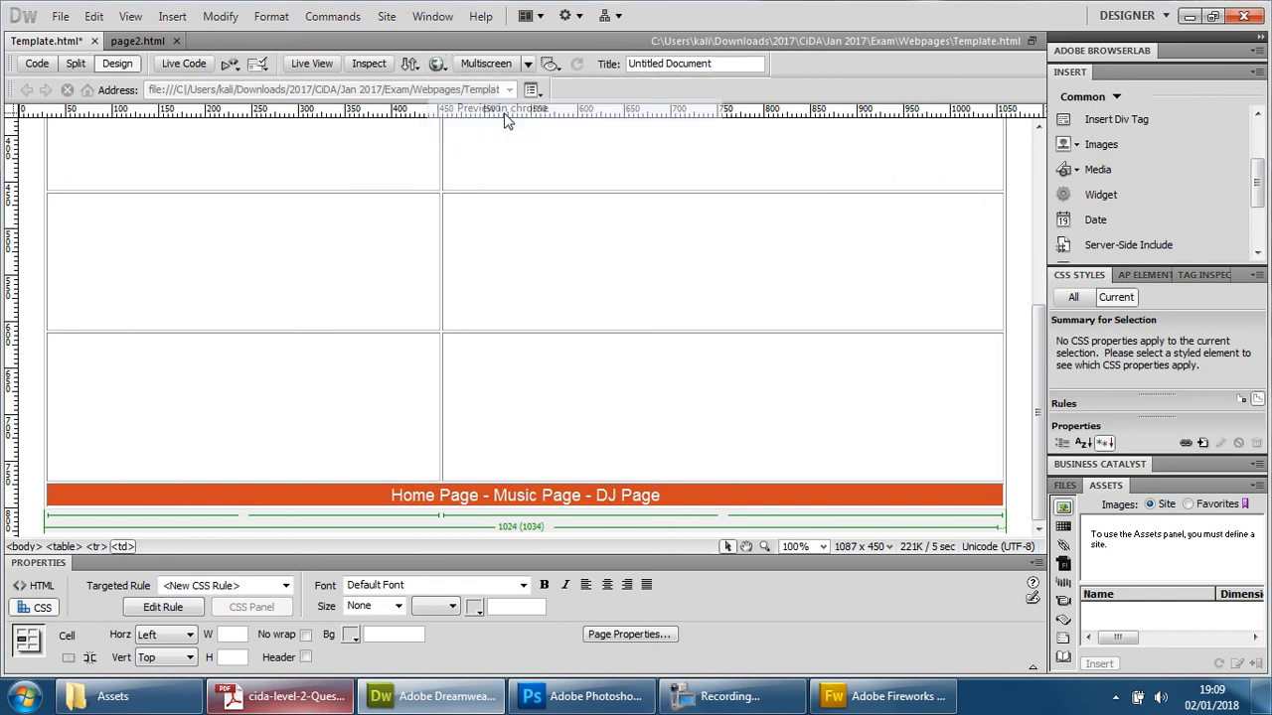
{"action": "left_click", "coordinate": [562, 388]}
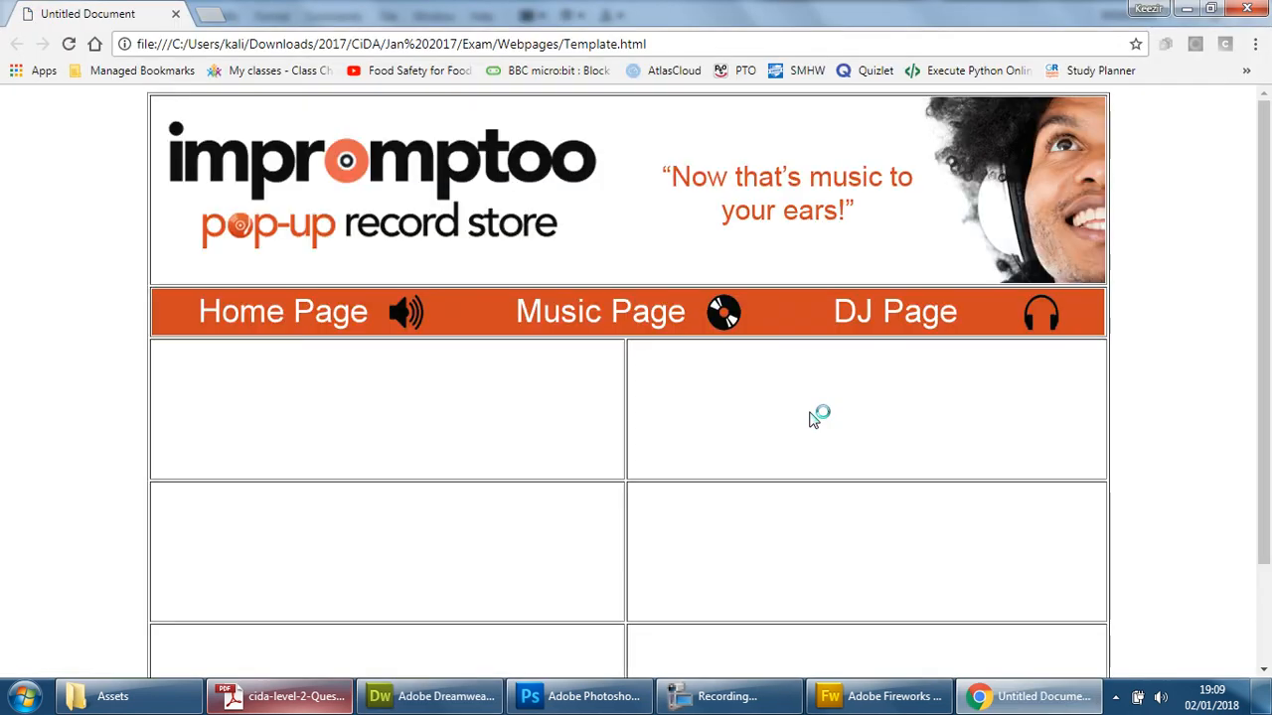
{"action": "key", "text": "F11"}
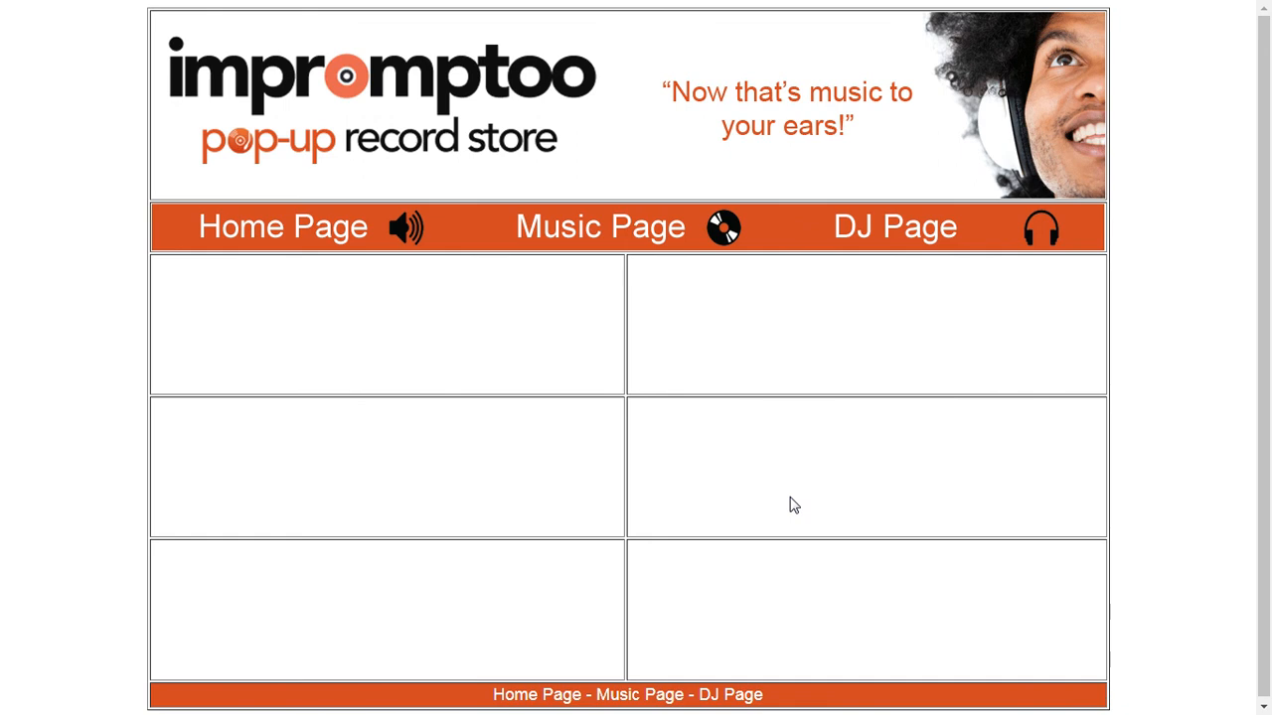
{"action": "key", "text": "F11"}
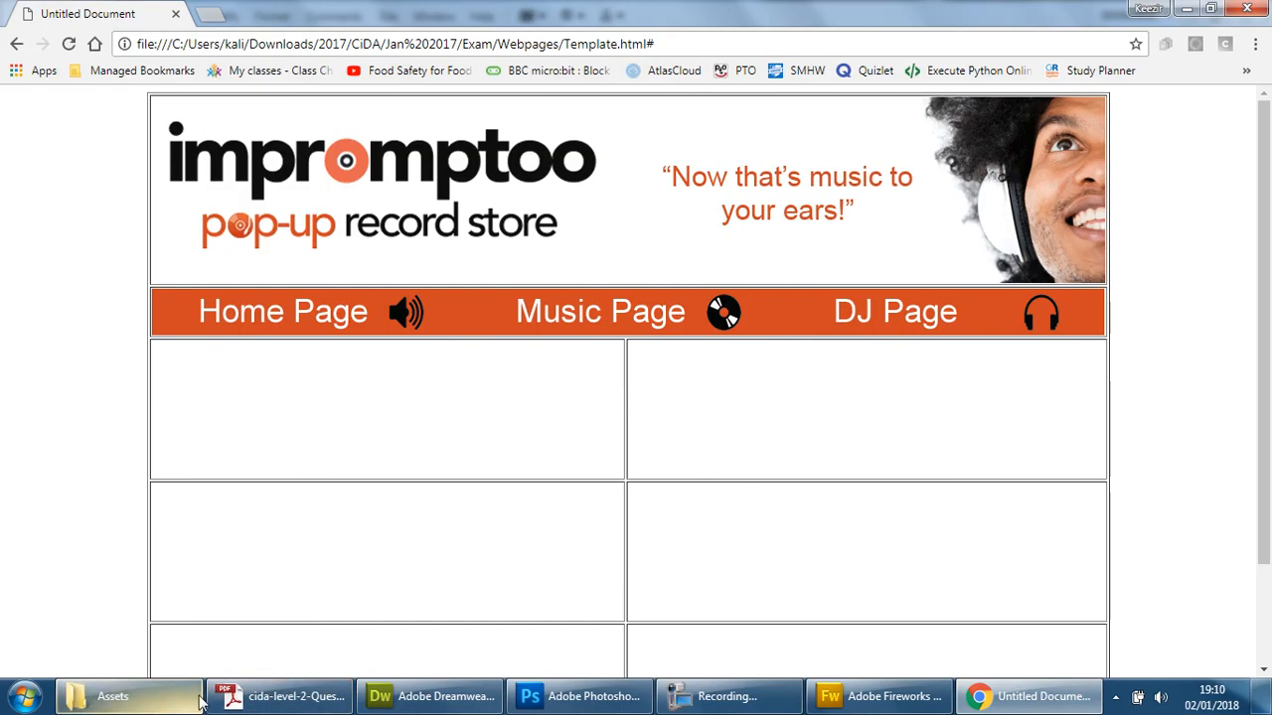
Check the page title requirement in the CiDA question paper PDF, and close the Chrome preview to return to Dreamweaver.
{"action": "left_click", "coordinate": [230, 698]}
{"action": "left_click", "coordinate": [387, 397]}
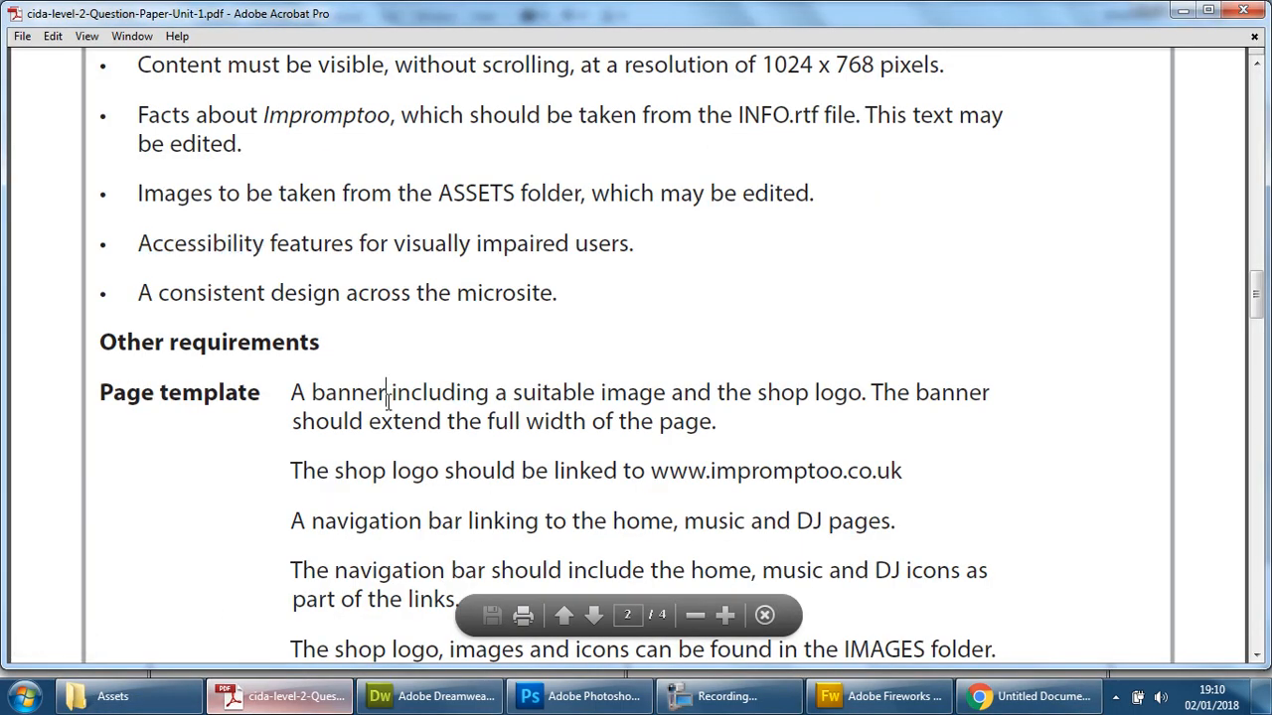
{"action": "scroll", "coordinate": [387, 398], "scroll_direction": "down", "scroll_amount": 6}
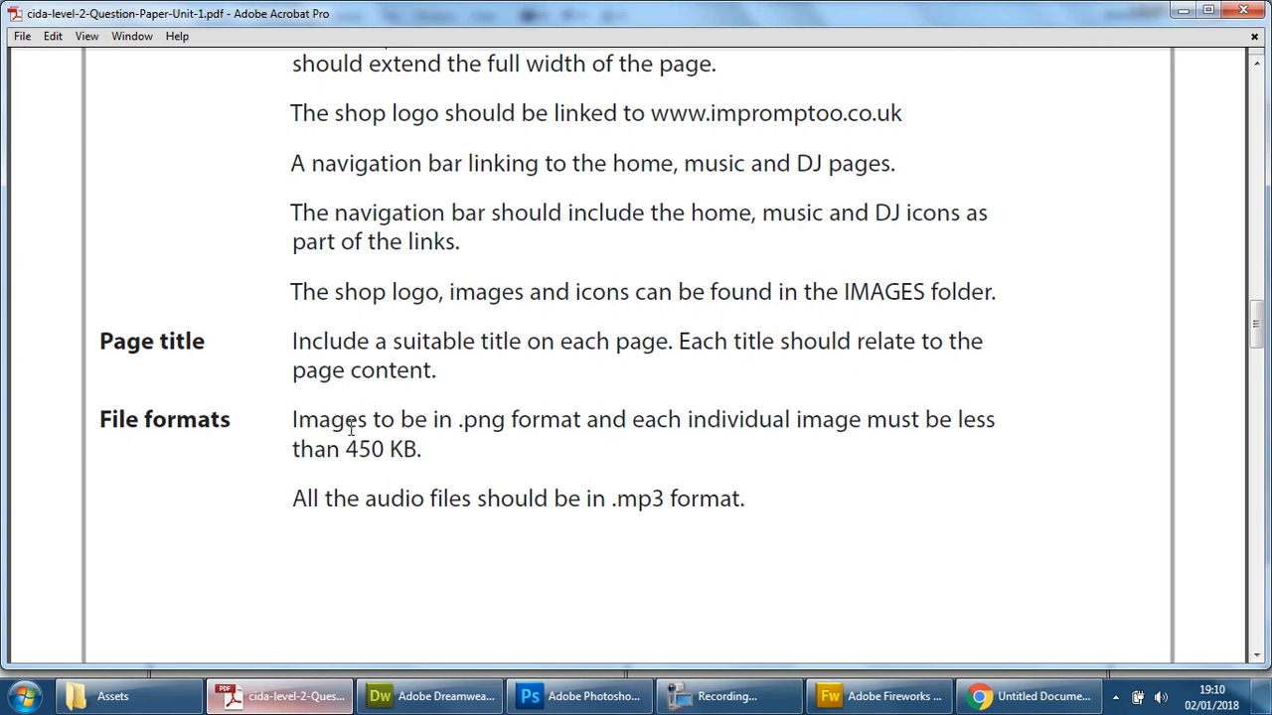
{"action": "double_click", "coordinate": [510, 339]}
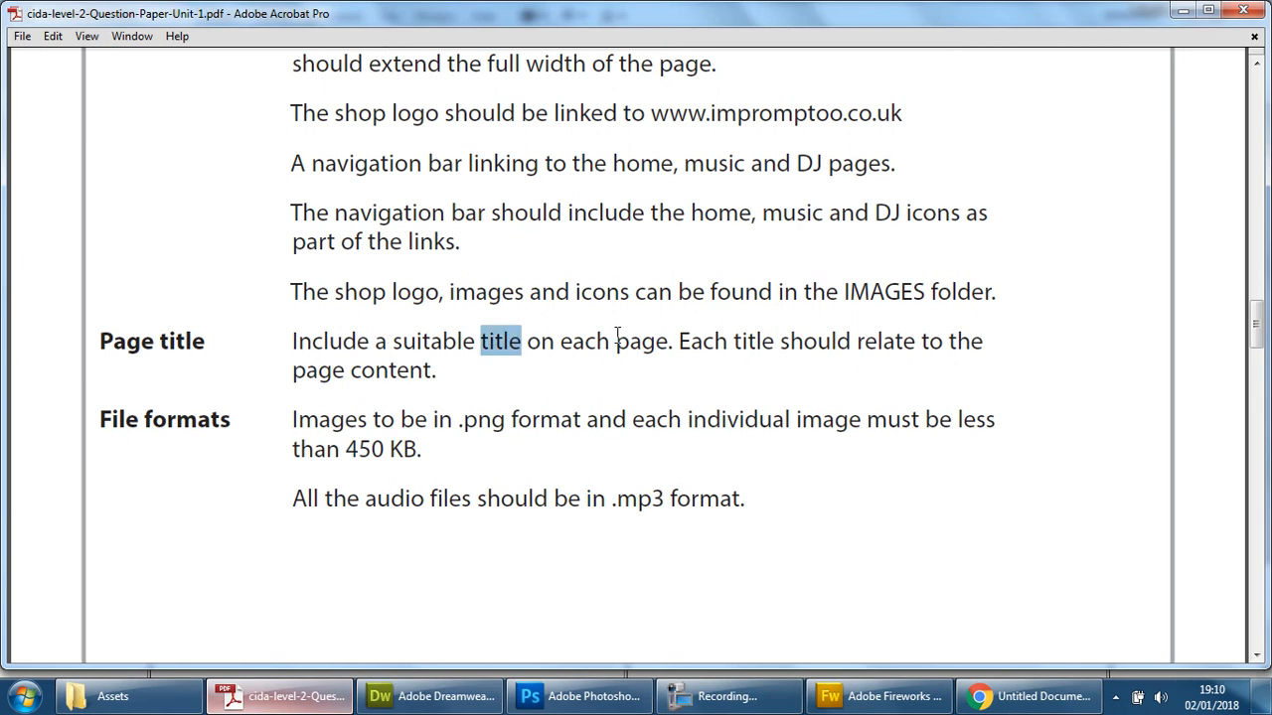
{"action": "left_click", "coordinate": [1184, 10]}
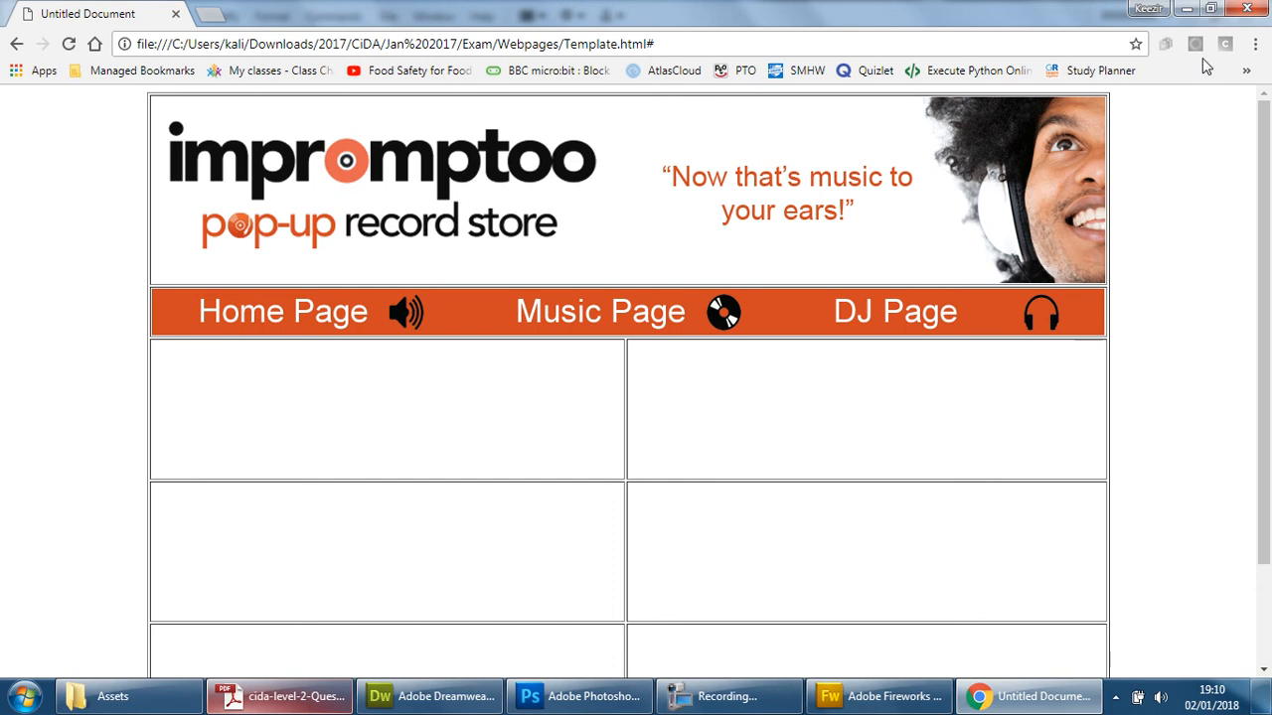
{"action": "left_click", "coordinate": [1246, 10]}
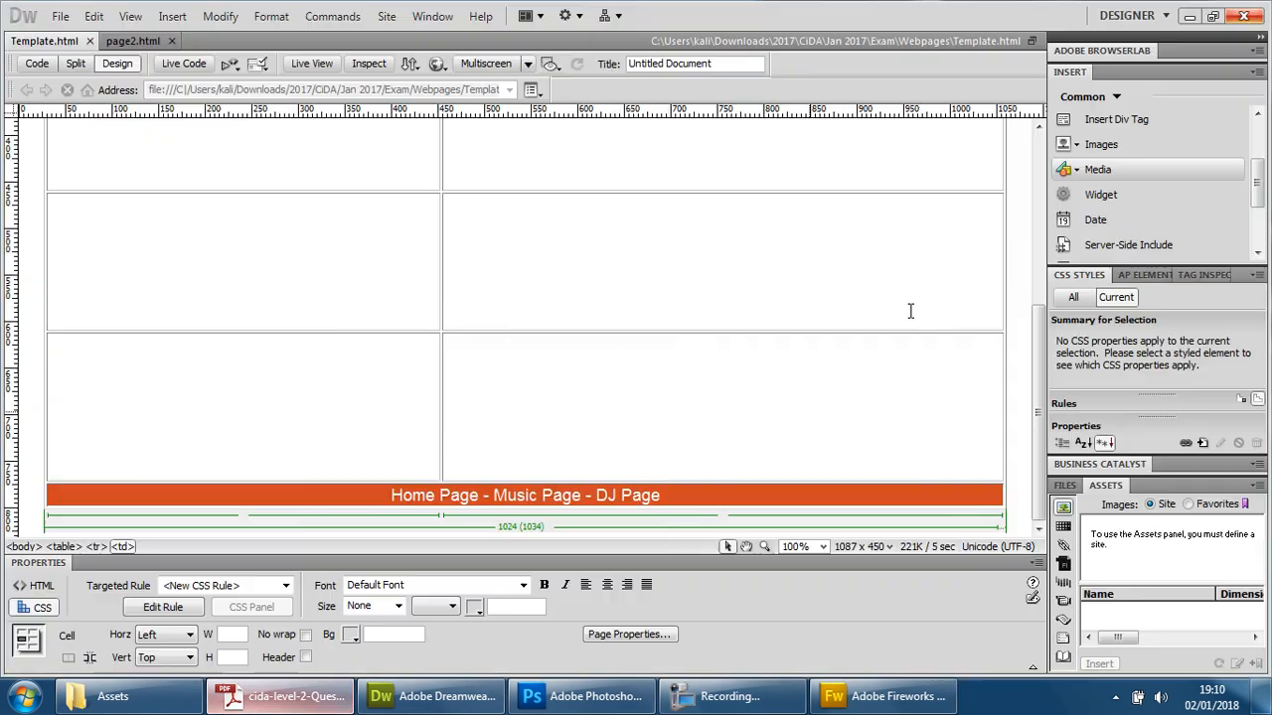
Insert a table row directly below the navigation bar and reduce its height to about 23 pixels.
{"action": "scroll", "coordinate": [667, 213], "scroll_direction": "up", "scroll_amount": 5}
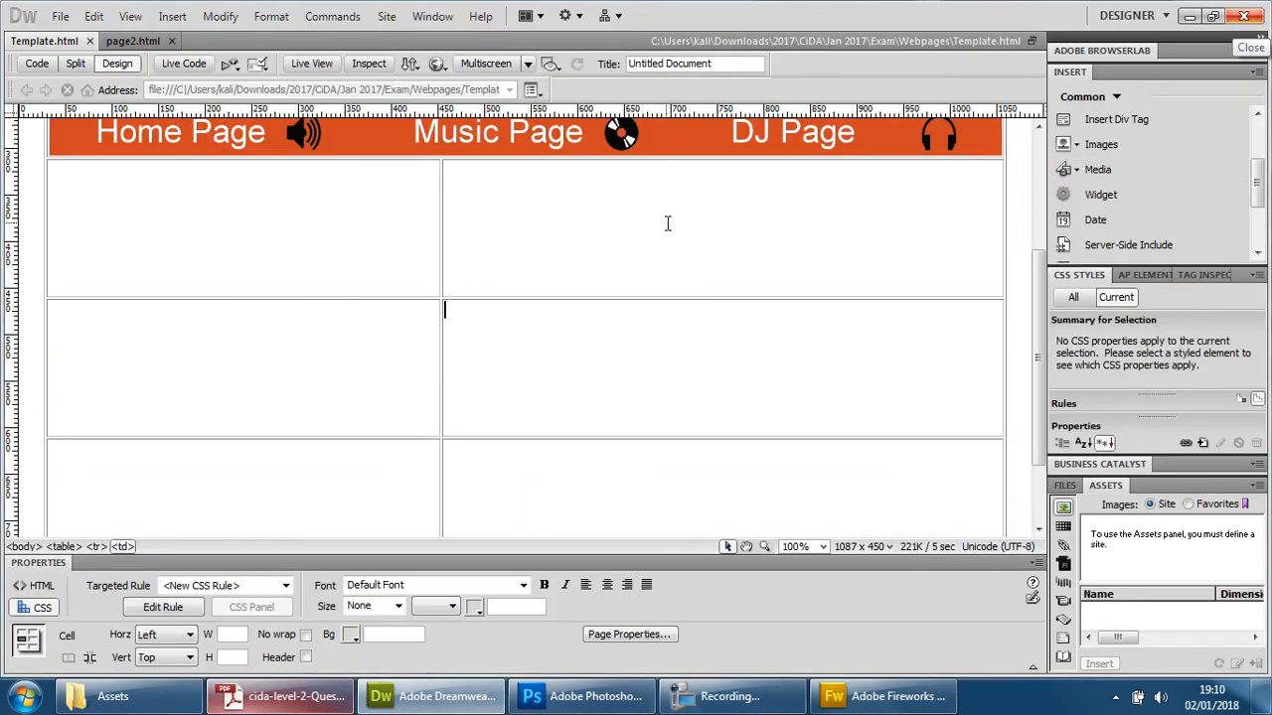
{"action": "right_click", "coordinate": [340, 181]}
{"action": "mouse_move", "coordinate": [397, 183]}
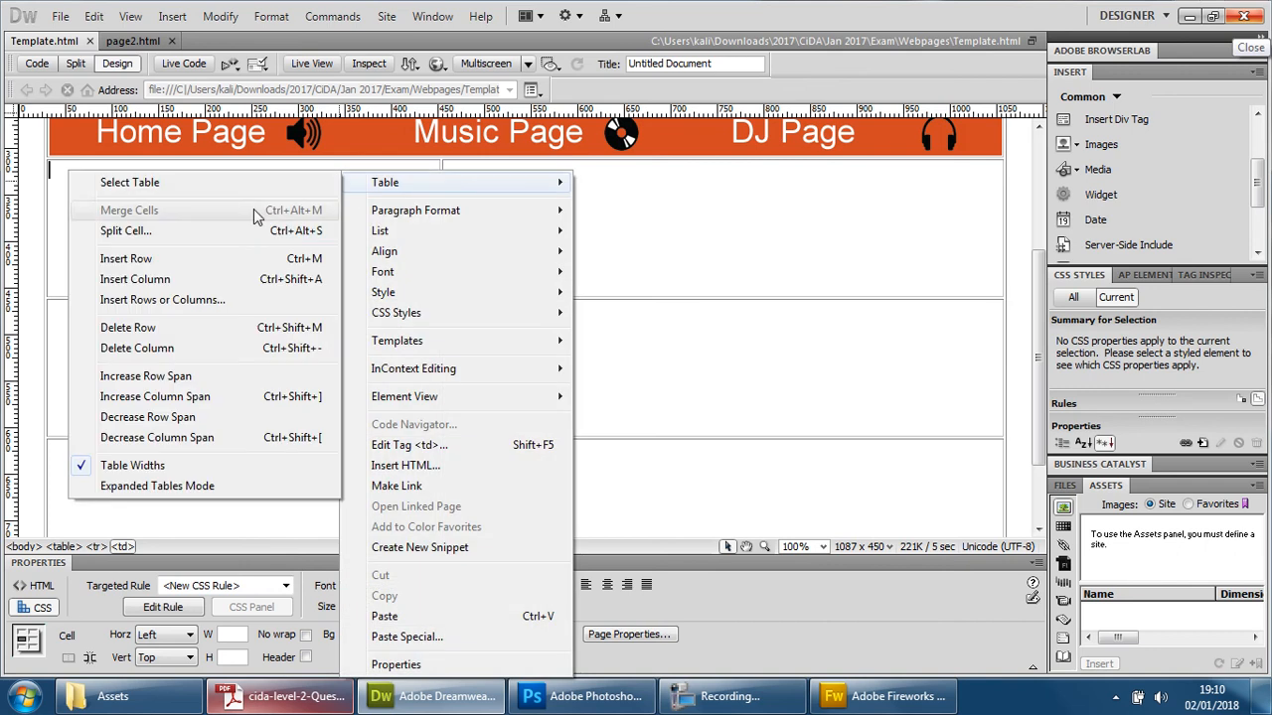
{"action": "left_click", "coordinate": [195, 259]}
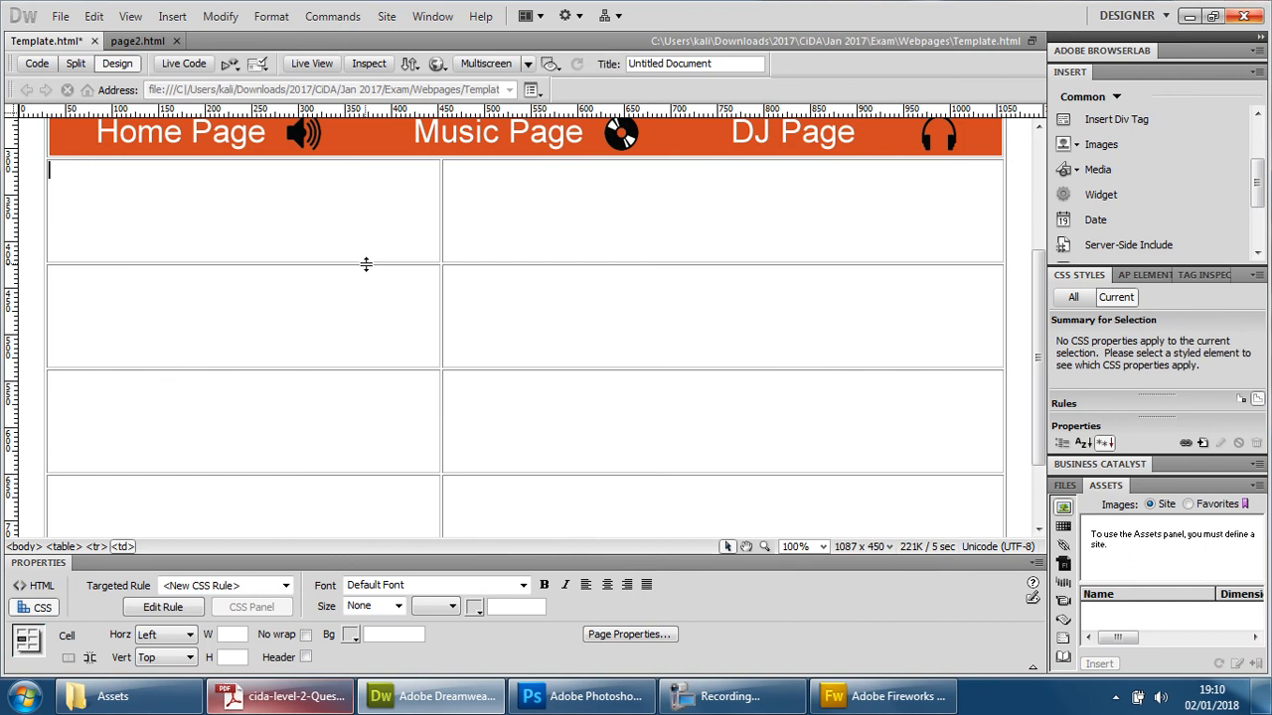
{"action": "left_click_drag", "start_coordinate": [366, 264], "coordinate": [494, 172]}
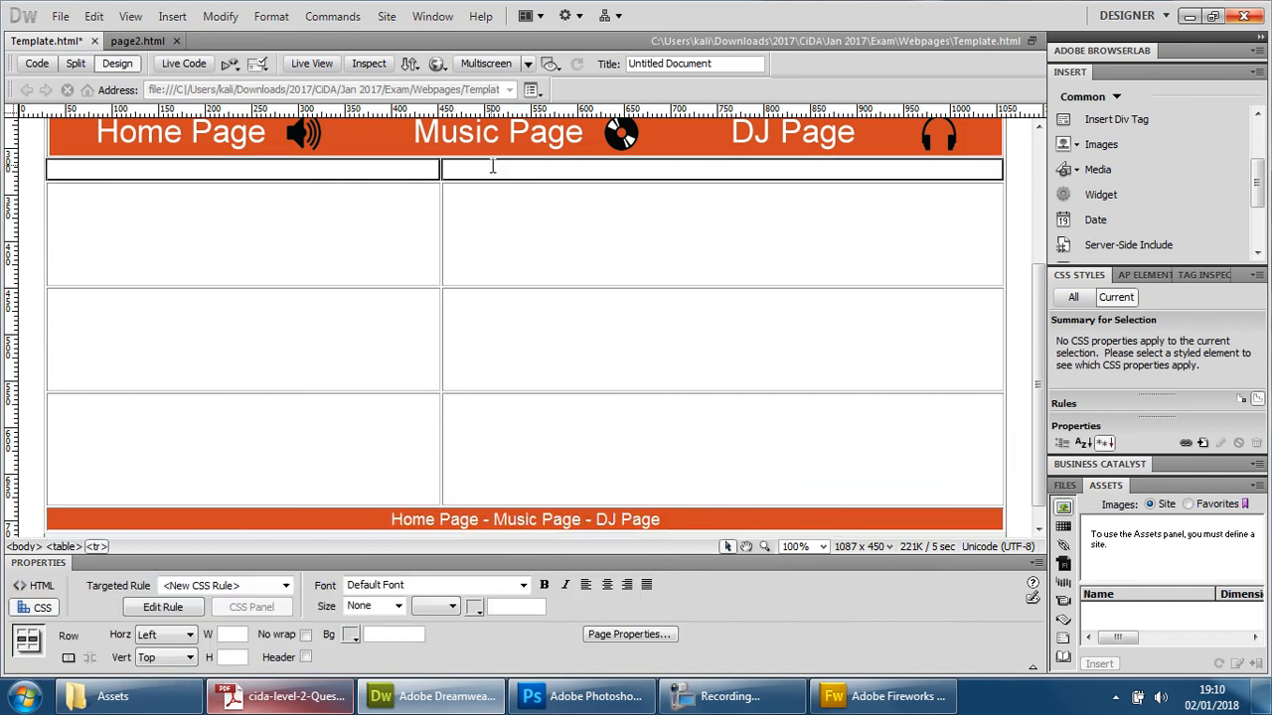
Merge the two cells of the narrow row below the navigation bar into one.
{"action": "right_click", "coordinate": [496, 168]}
{"action": "mouse_move", "coordinate": [604, 171]}
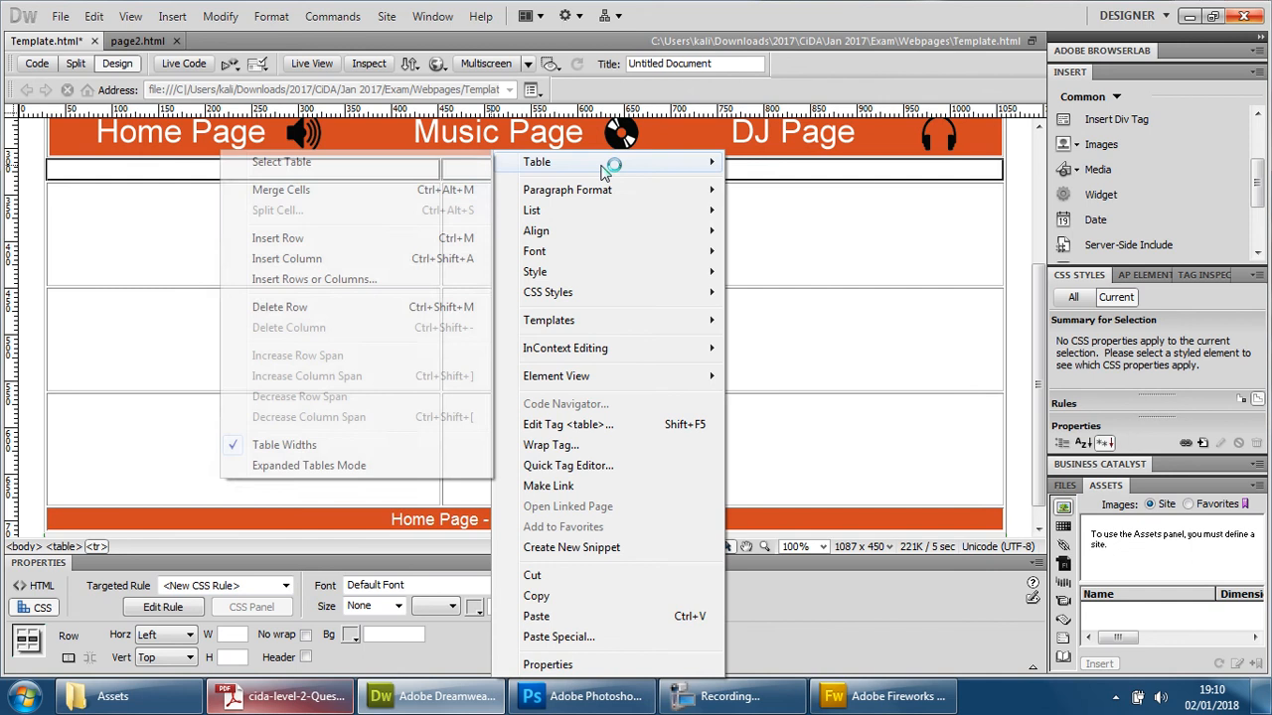
{"action": "left_click", "coordinate": [408, 190]}
Align the merged title cell's content to Center horizontally and Top vertically.
{"action": "left_click", "coordinate": [515, 169]}
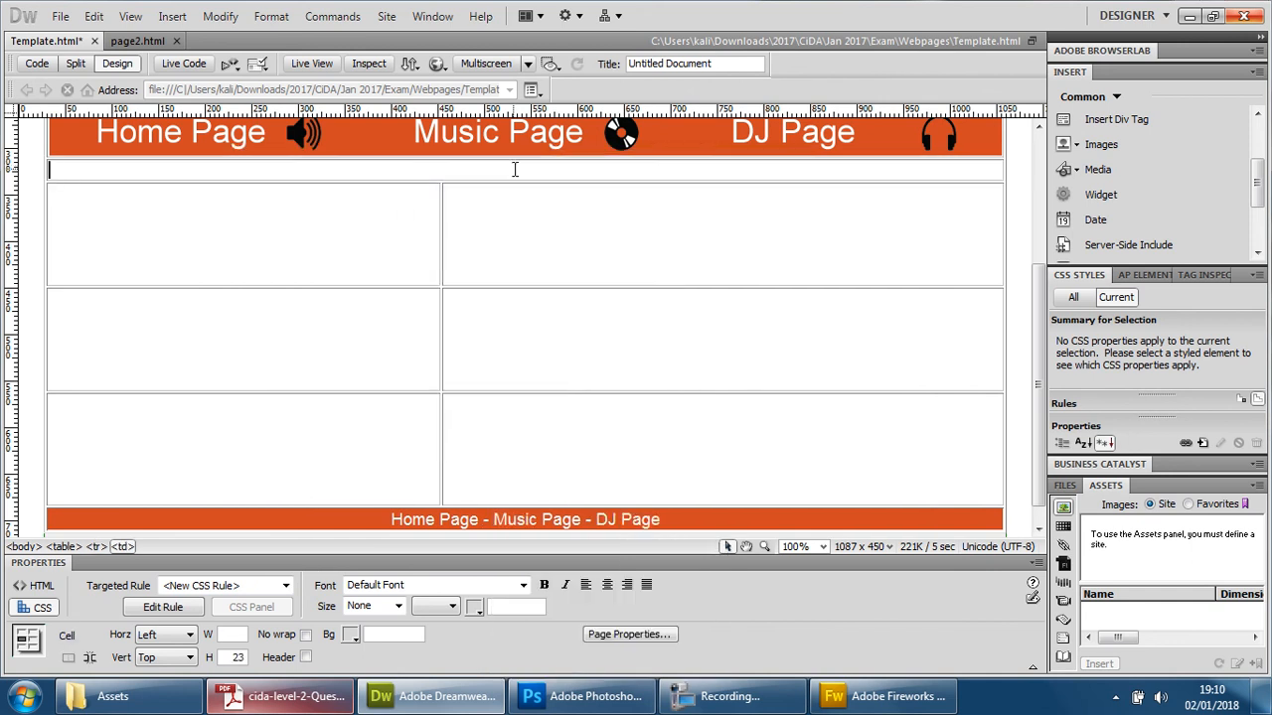
{"action": "left_click", "coordinate": [176, 636]}
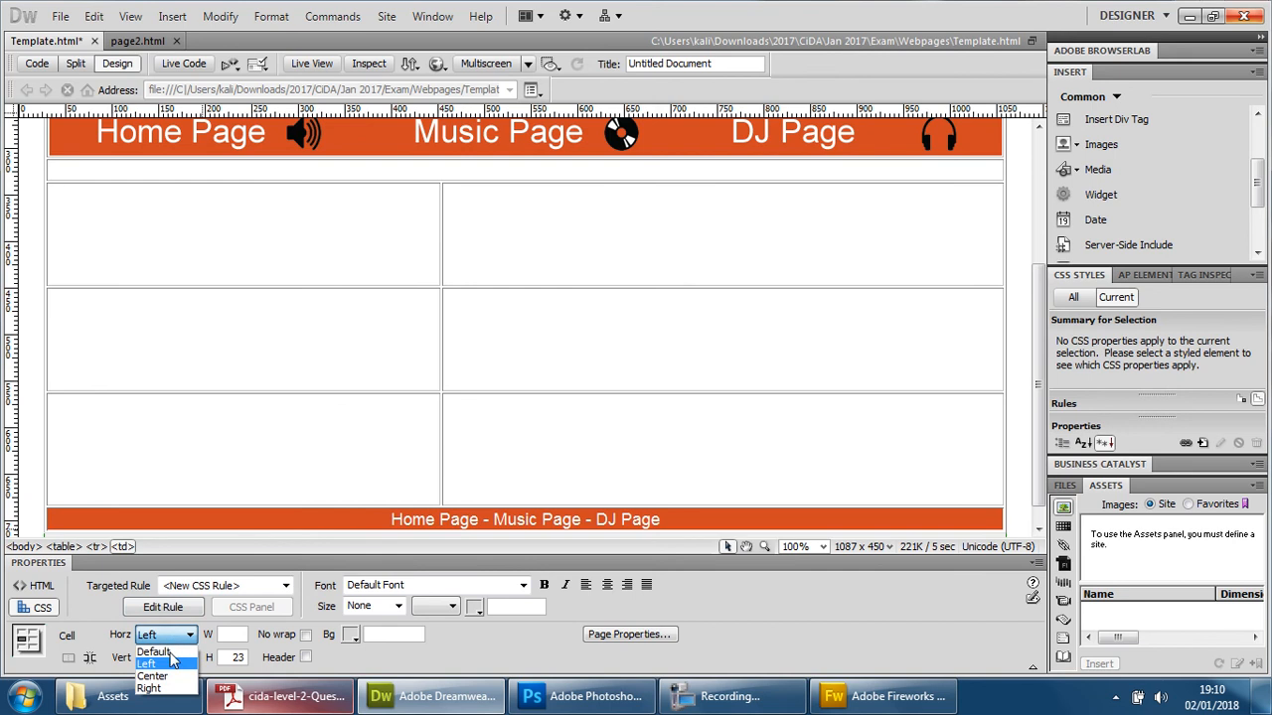
{"action": "left_click", "coordinate": [170, 677]}
{"action": "left_click", "coordinate": [165, 657]}
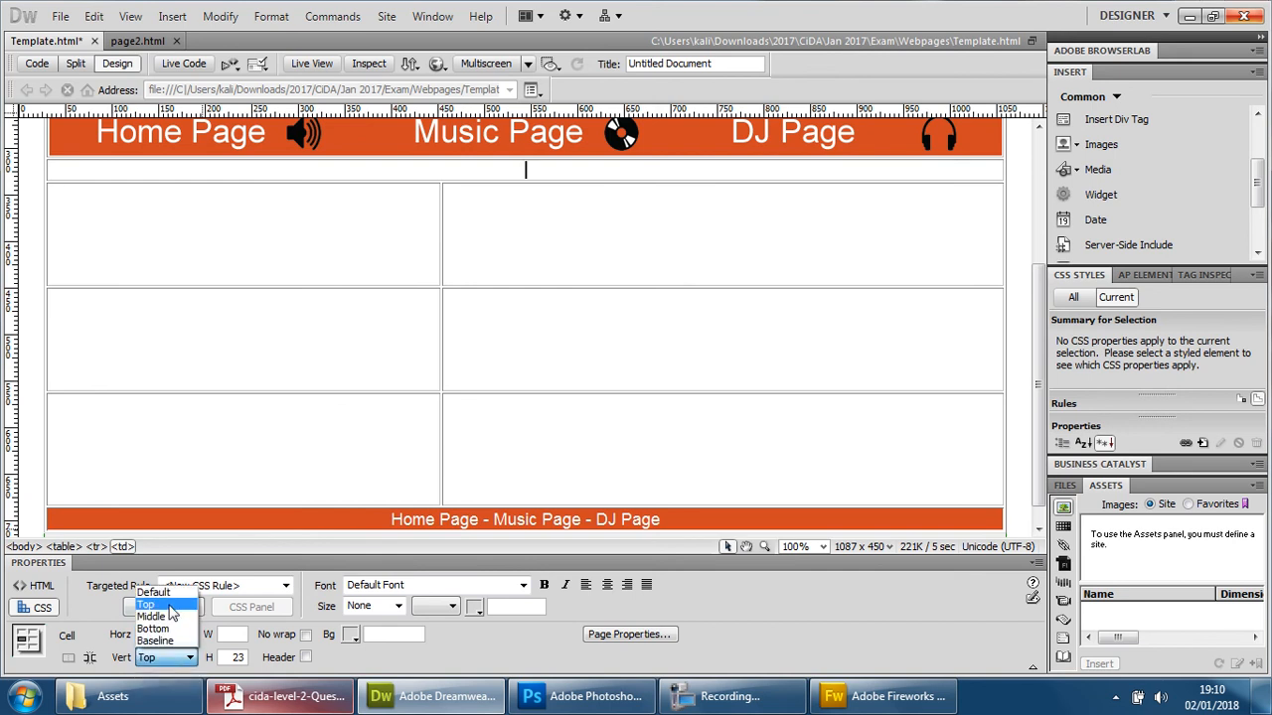
{"action": "left_click", "coordinate": [151, 604]}
Apply the Arial, Helvetica, sans-serif font to the title cell through a new CSS class named PageTitle, defined in this document only.
{"action": "left_click", "coordinate": [523, 585]}
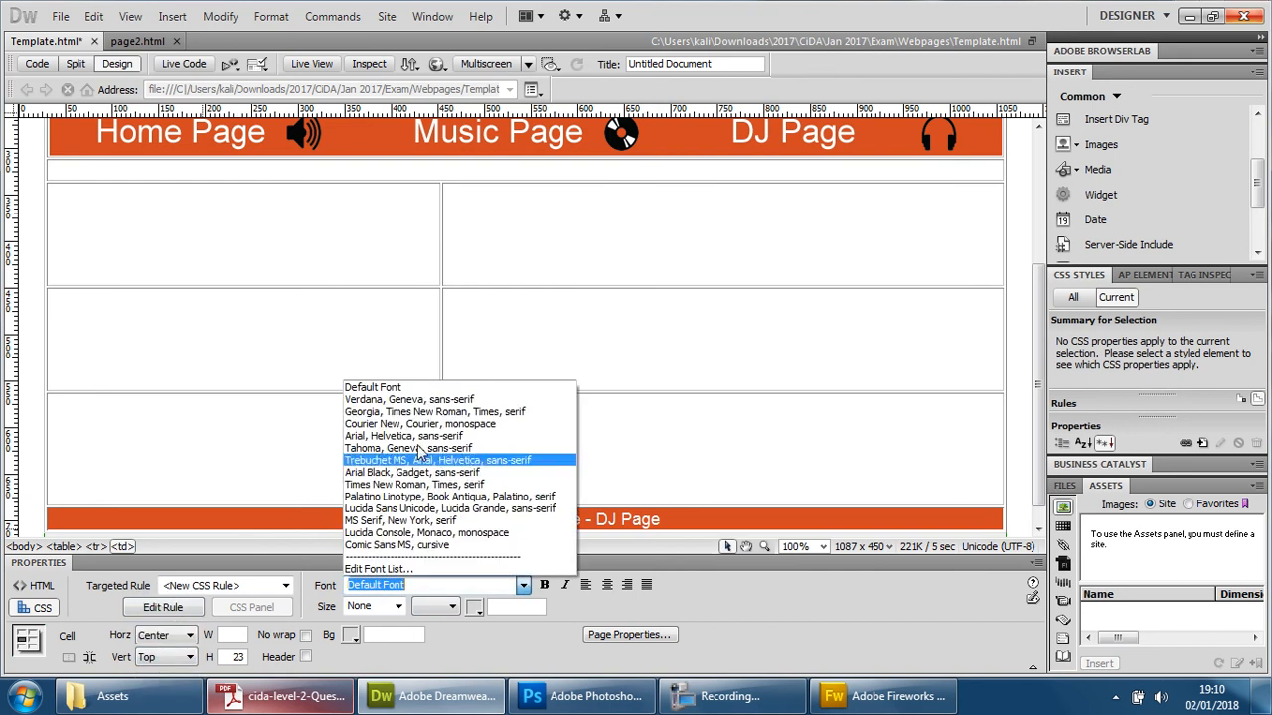
{"action": "left_click", "coordinate": [401, 437]}
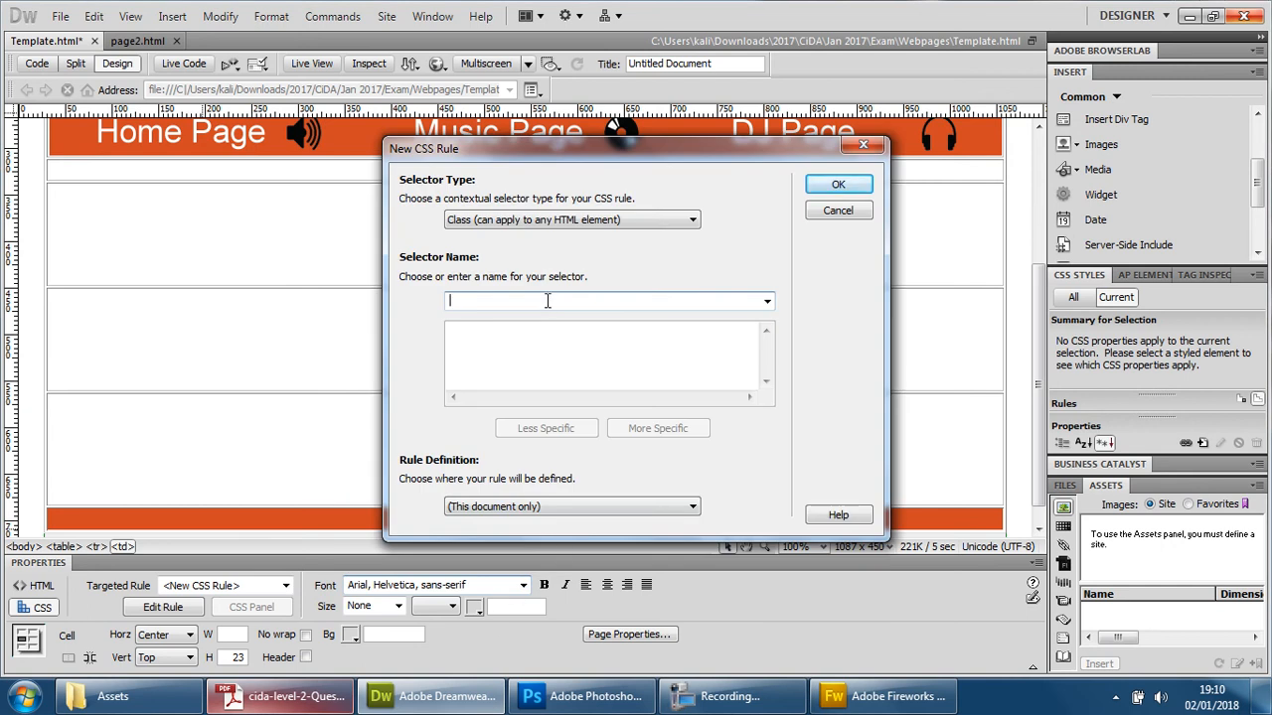
{"action": "type", "text": "Title"}
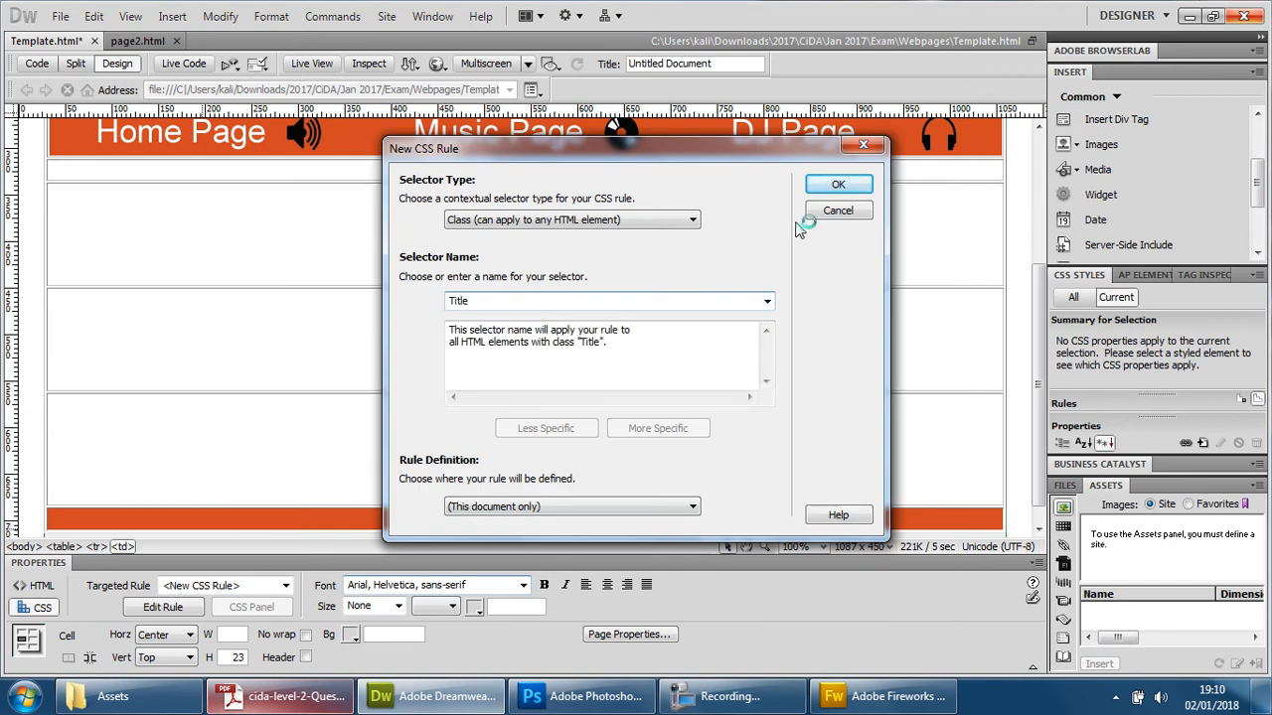
{"action": "left_click", "coordinate": [838, 184]}
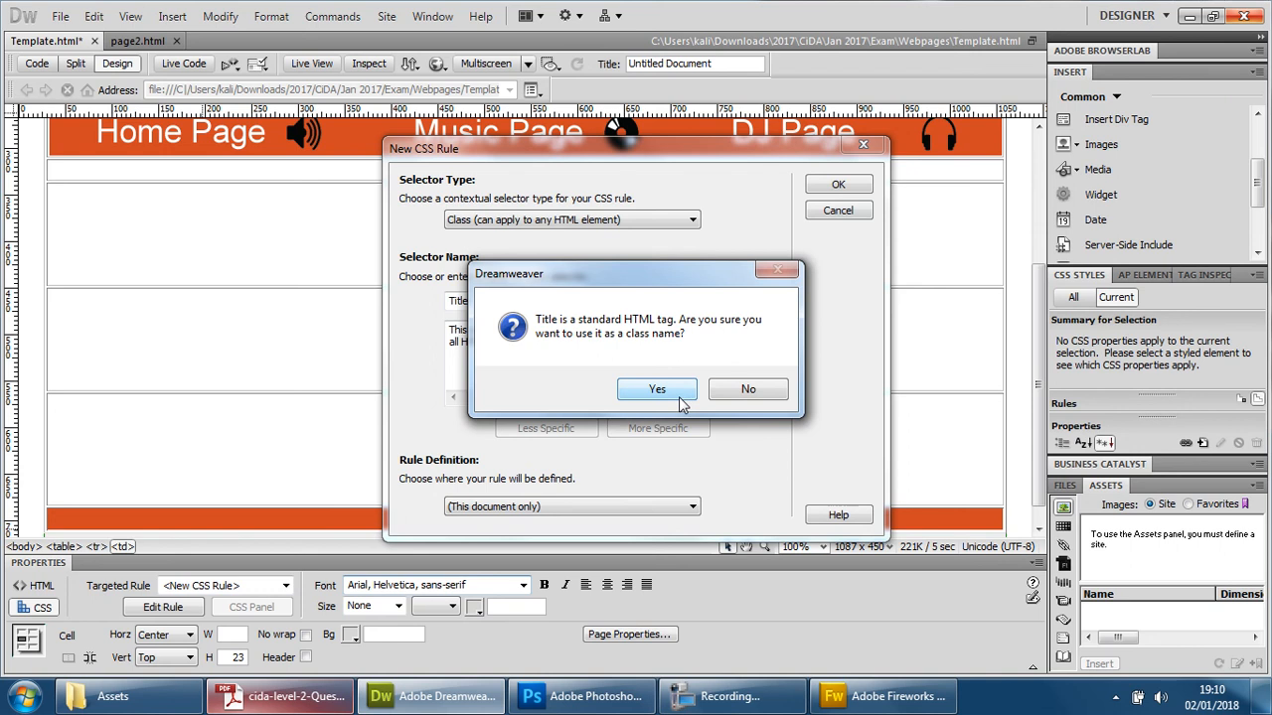
{"action": "left_click", "coordinate": [712, 394]}
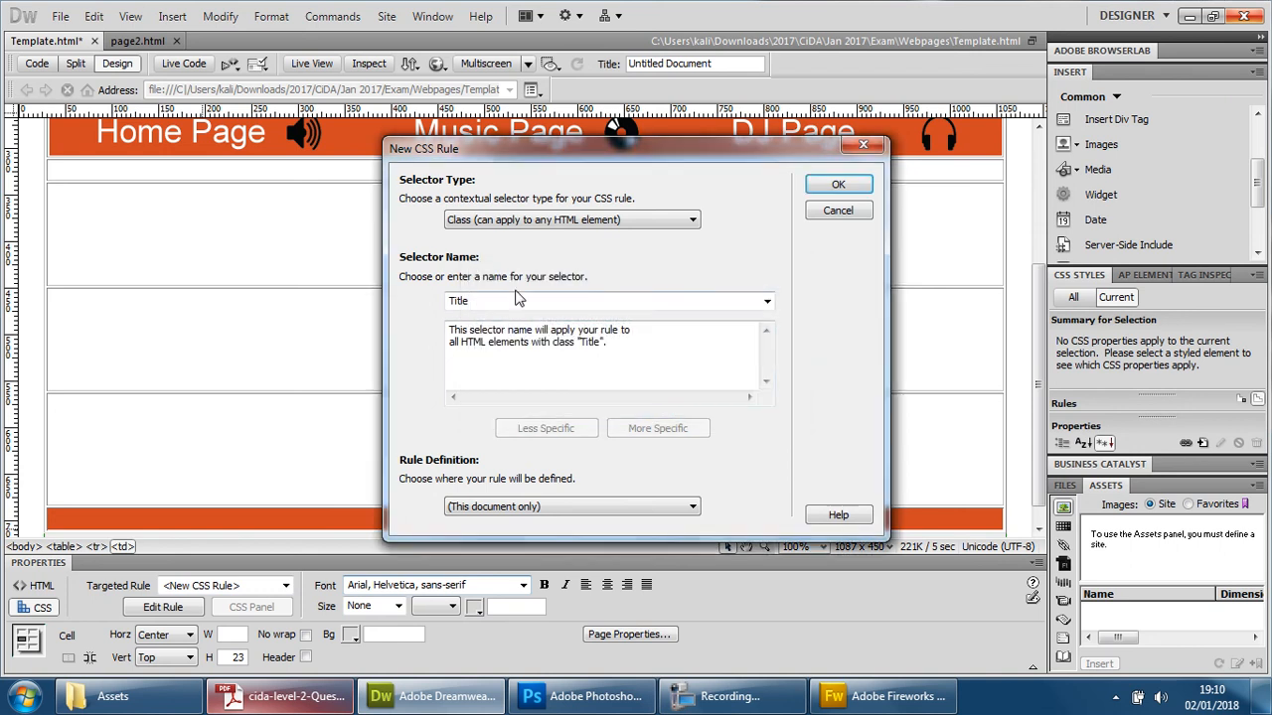
{"action": "left_click_drag", "start_coordinate": [500, 300], "coordinate": [348, 302]}
{"action": "type", "text": "H"}
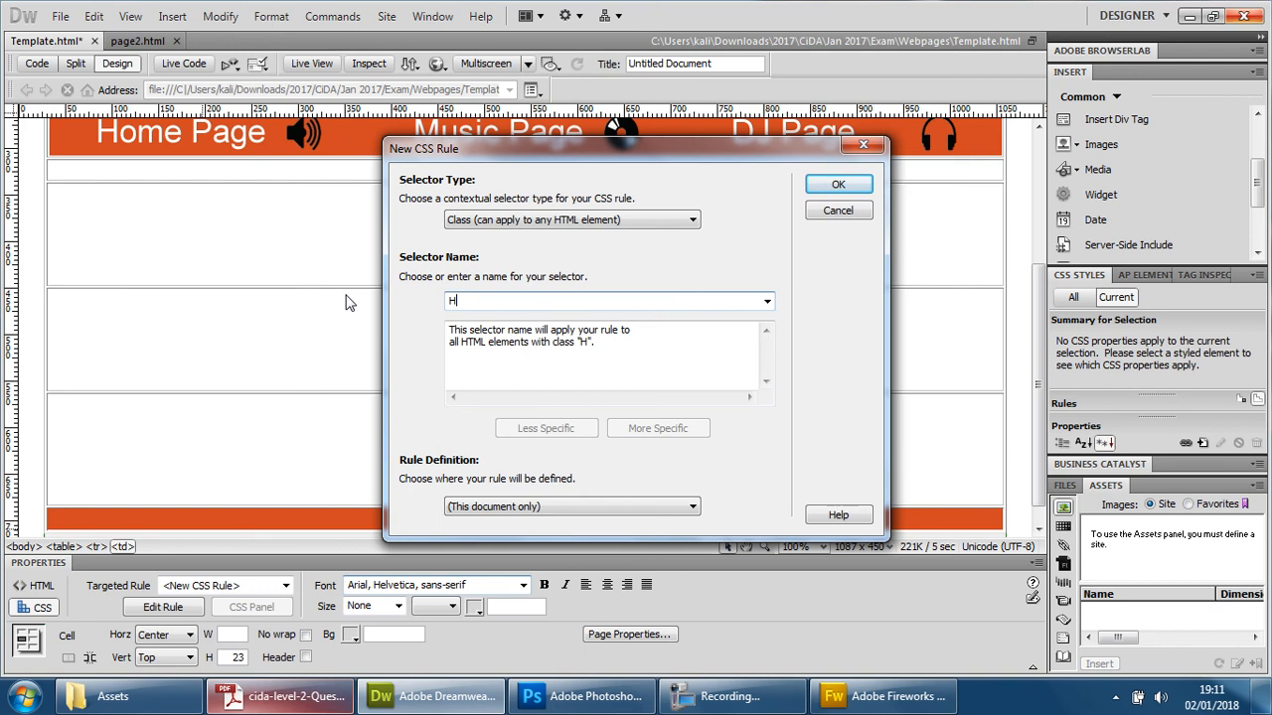
{"action": "type", "text": "eader"}
{"action": "key", "text": "ctrl+a"}
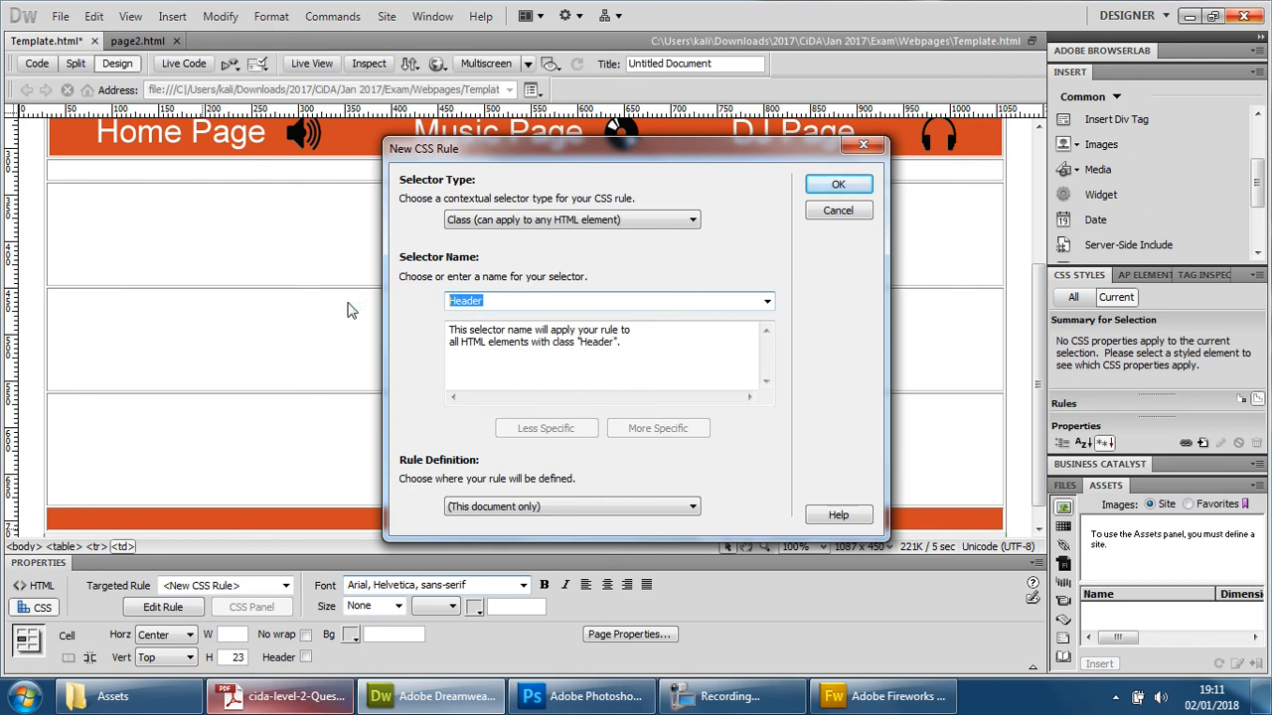
{"action": "type", "text": "PageTitle"}
{"action": "left_click", "coordinate": [842, 187]}
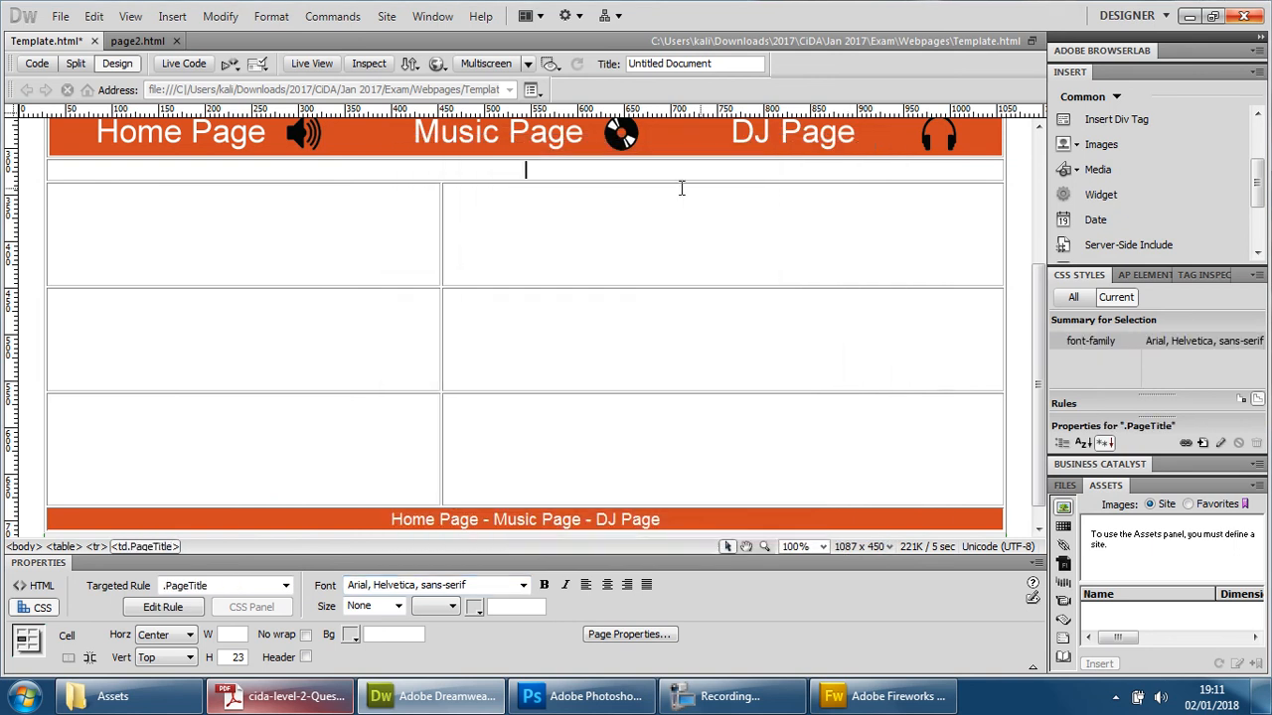
Make the PageTitle style bold and set its text colour to the navigation bar's orange, #D04623.
{"action": "left_click", "coordinate": [543, 584]}
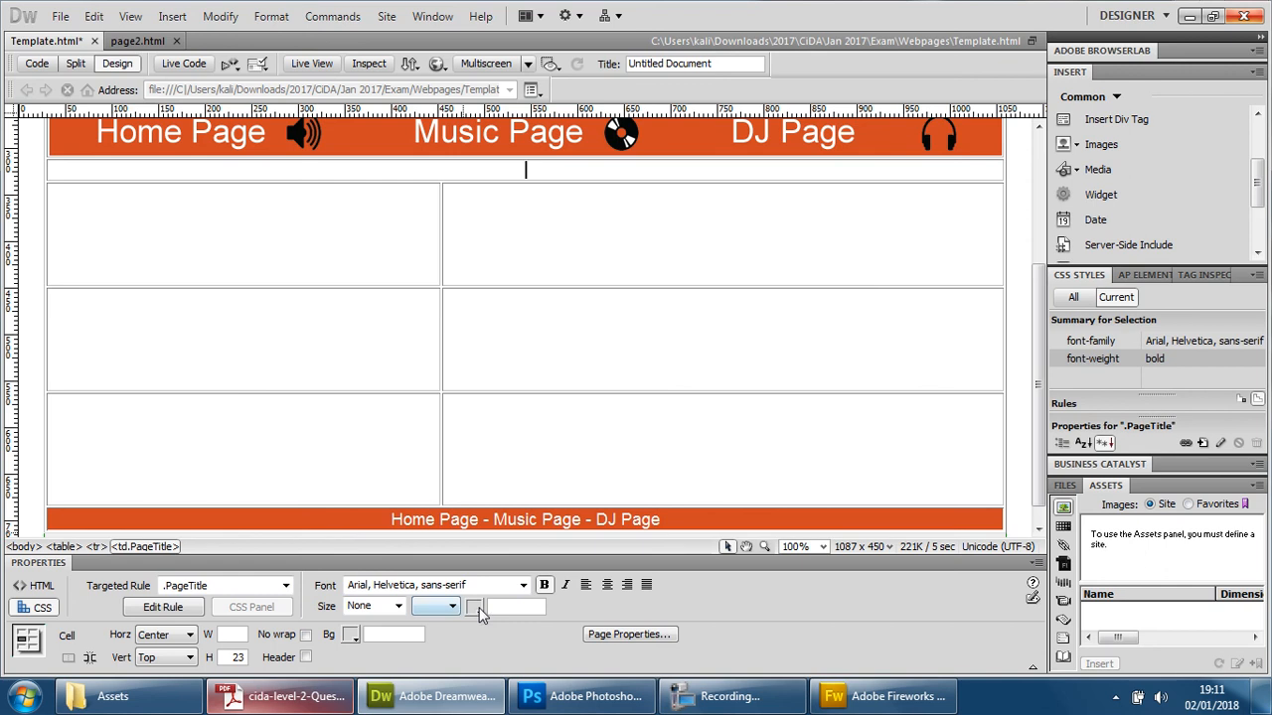
{"action": "left_click", "coordinate": [474, 607]}
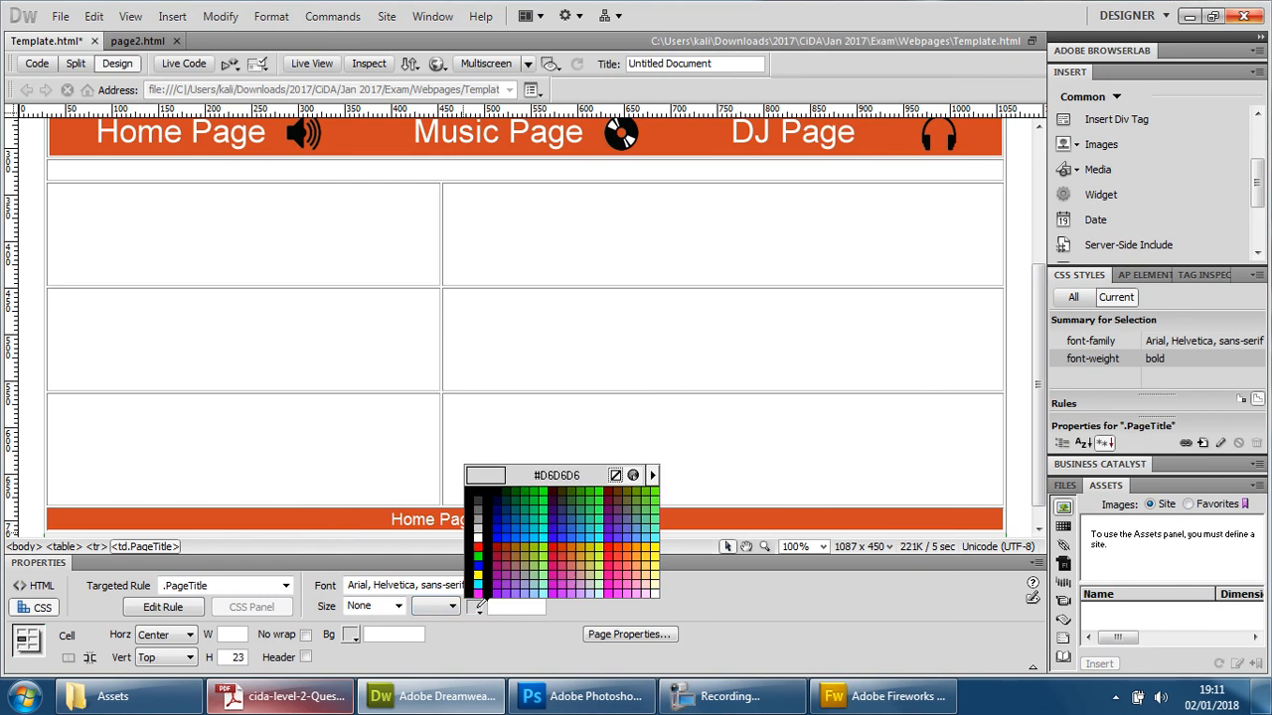
{"action": "left_click", "coordinate": [682, 139]}
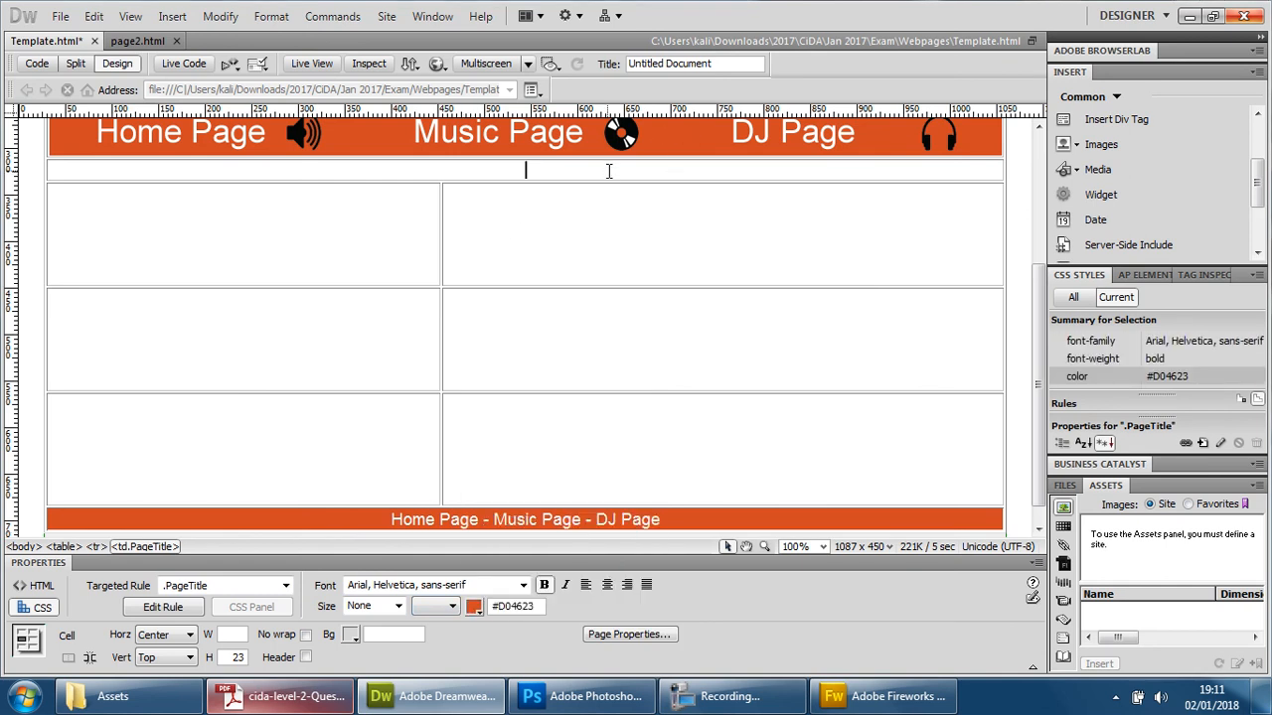
Set the PageTitle style's font size to 18 px for the title row below the navigation bar.
{"action": "left_click", "coordinate": [599, 204]}
{"action": "left_click", "coordinate": [587, 168]}
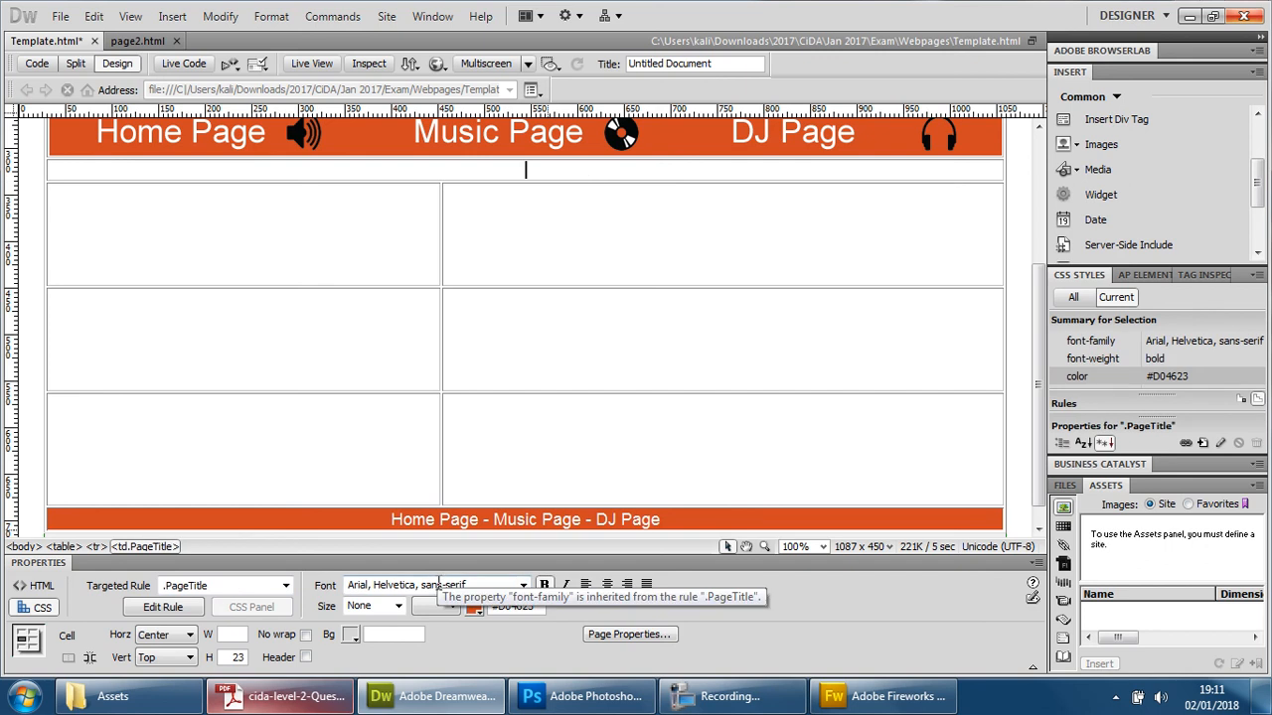
{"action": "left_click", "coordinate": [399, 610]}
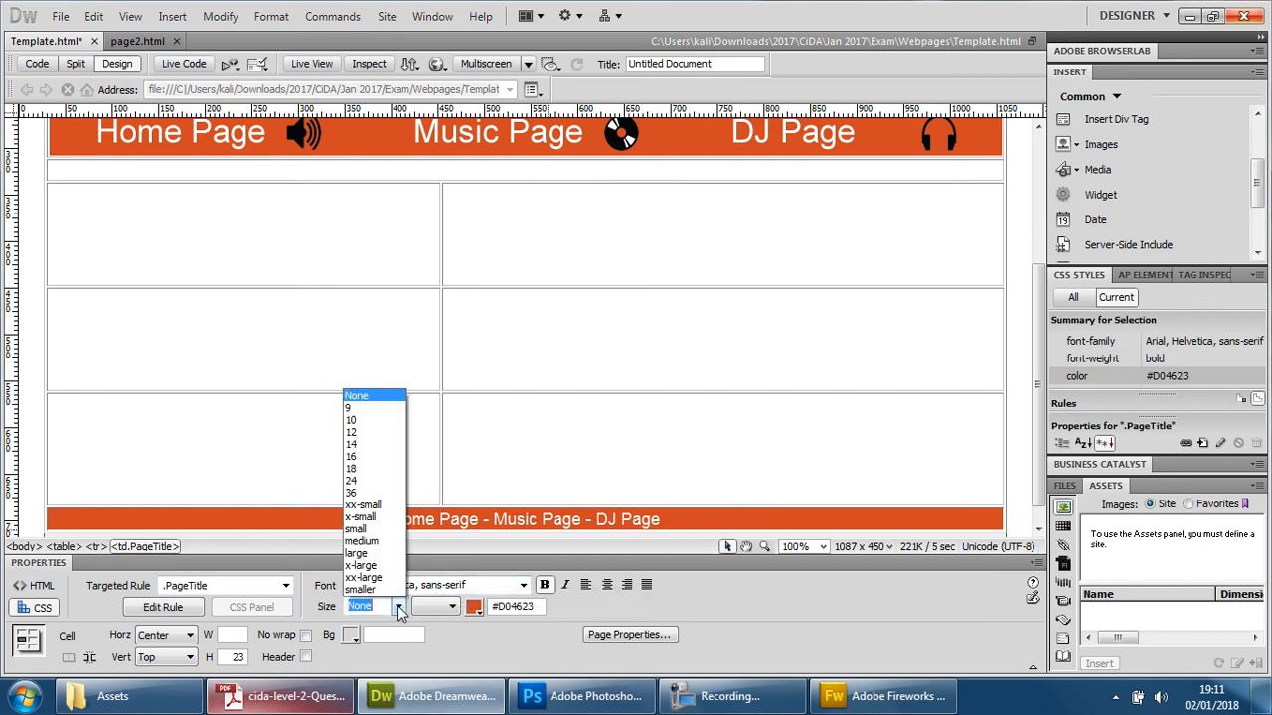
{"action": "left_click", "coordinate": [377, 458]}
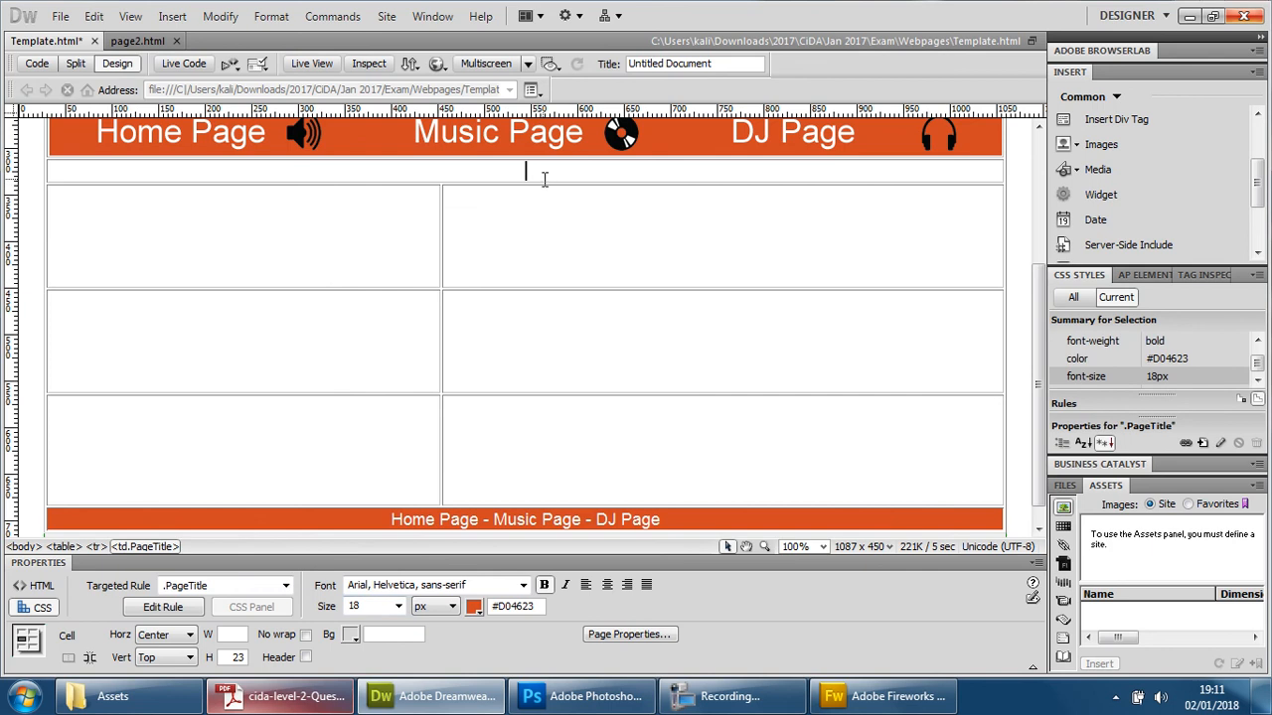
Step through the empty content cells below the title row, starting at the first row's left cell.
{"action": "left_click", "coordinate": [363, 222]}
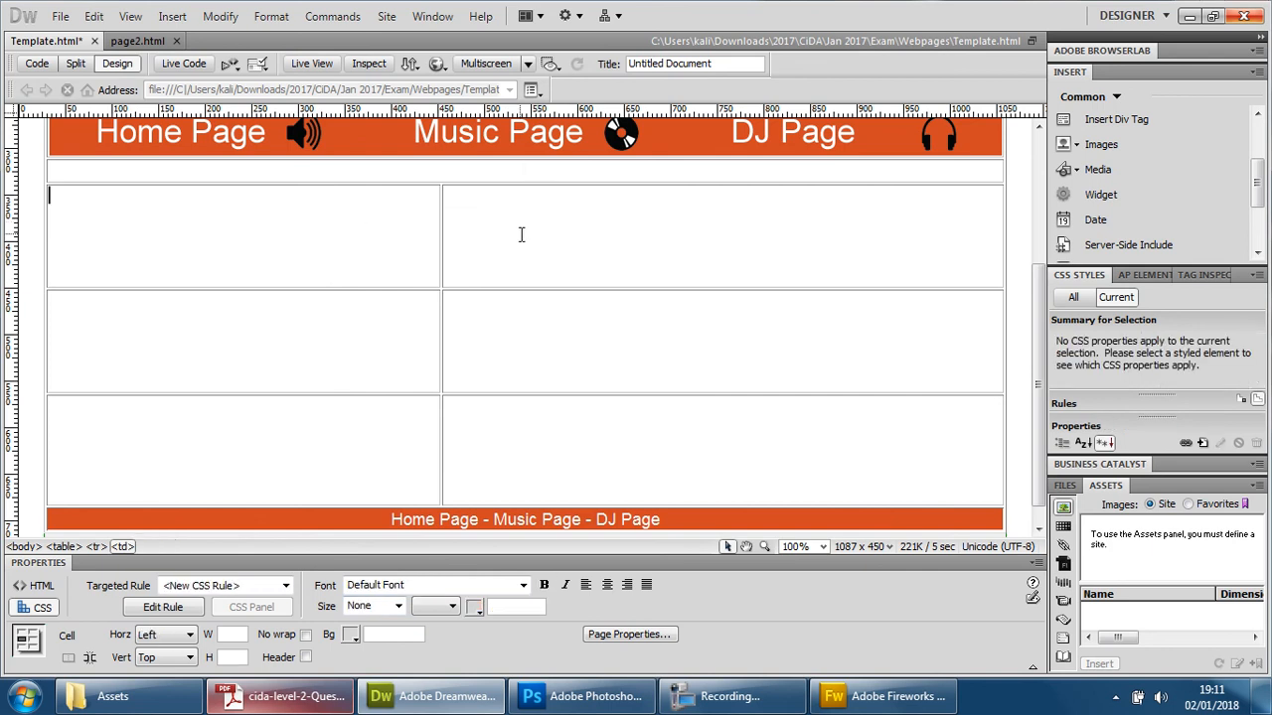
{"action": "key", "text": "Tab"}
{"action": "key", "text": "Tab"}
{"action": "key", "text": "Tab"}
{"action": "key", "text": "Tab"}
{"action": "key", "text": "Tab"}
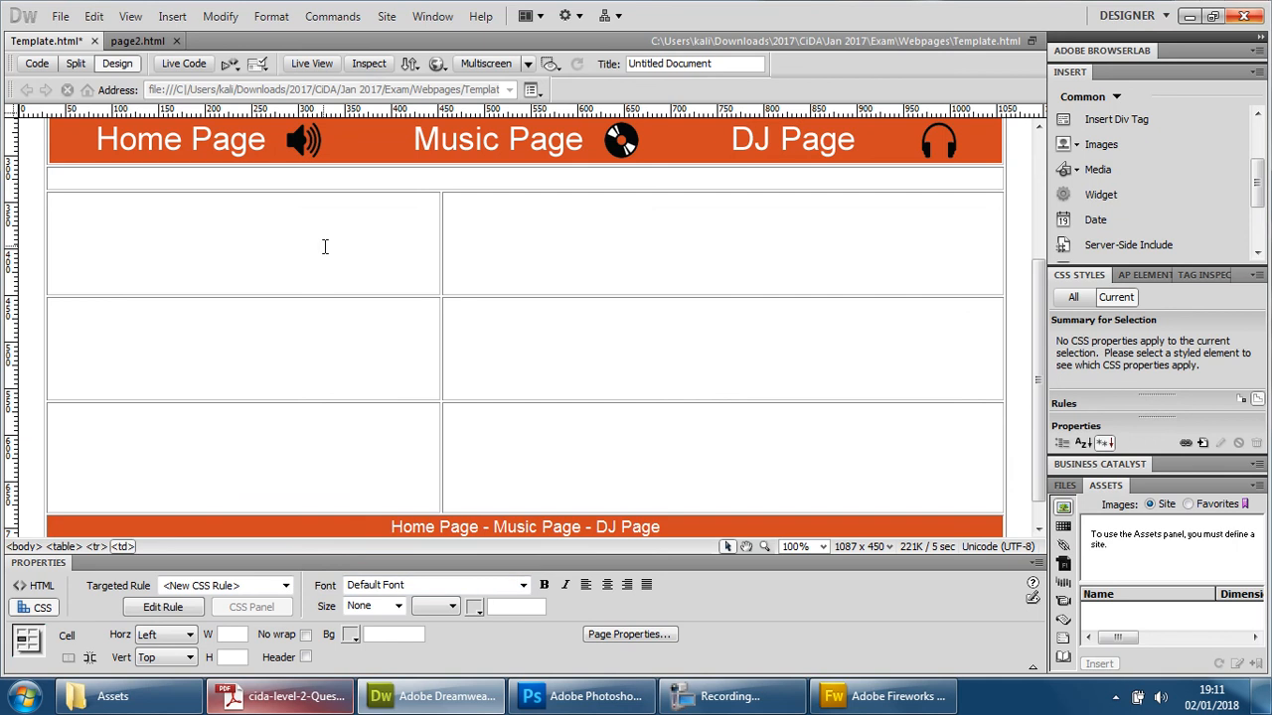
{"action": "left_click", "coordinate": [524, 585]}
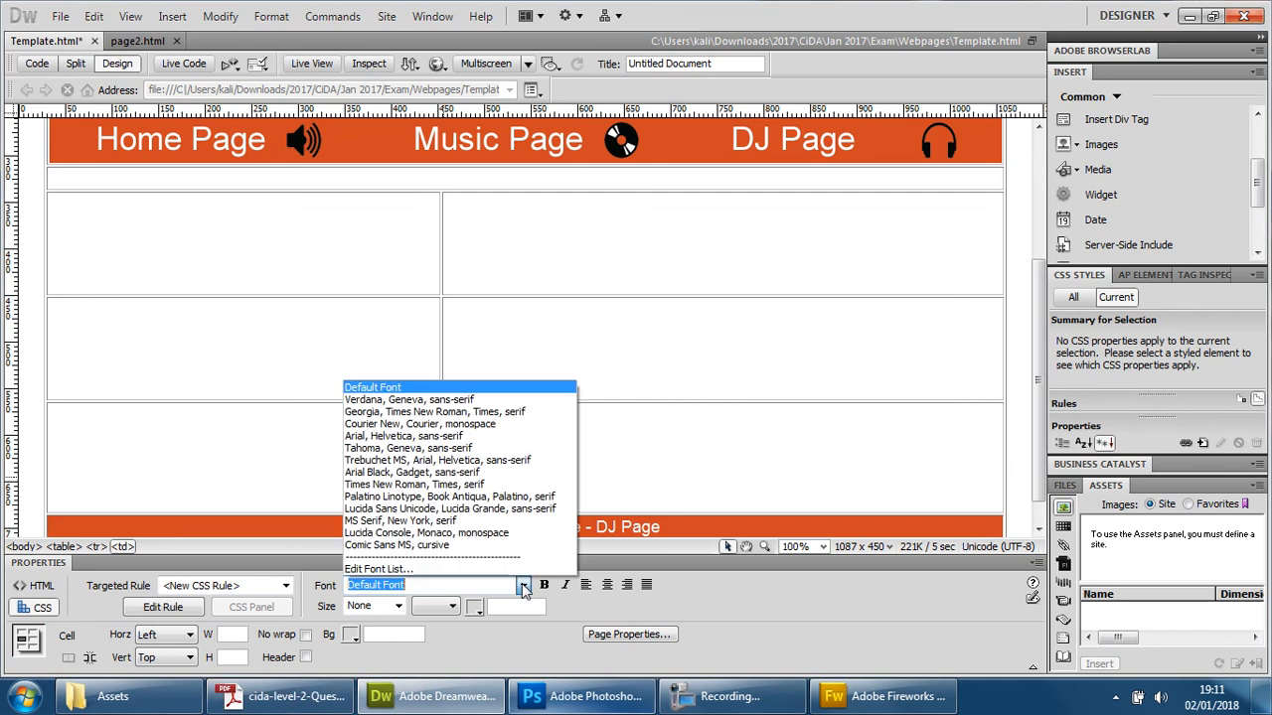
{"action": "left_click", "coordinate": [410, 448]}
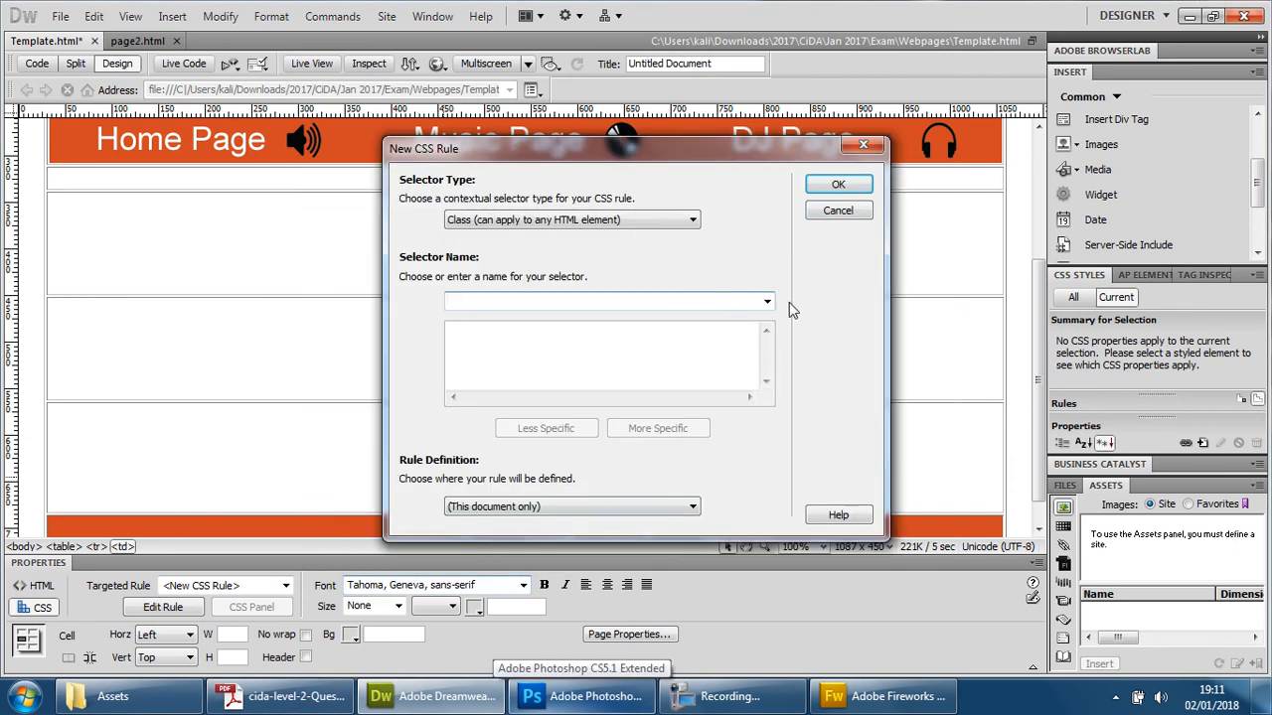
{"action": "left_click", "coordinate": [836, 211]}
Apply the Arial, Helvetica, sans-serif font to the first content cell through a new CSS class named MainBody, defined in this document only.
{"action": "left_click", "coordinate": [523, 586]}
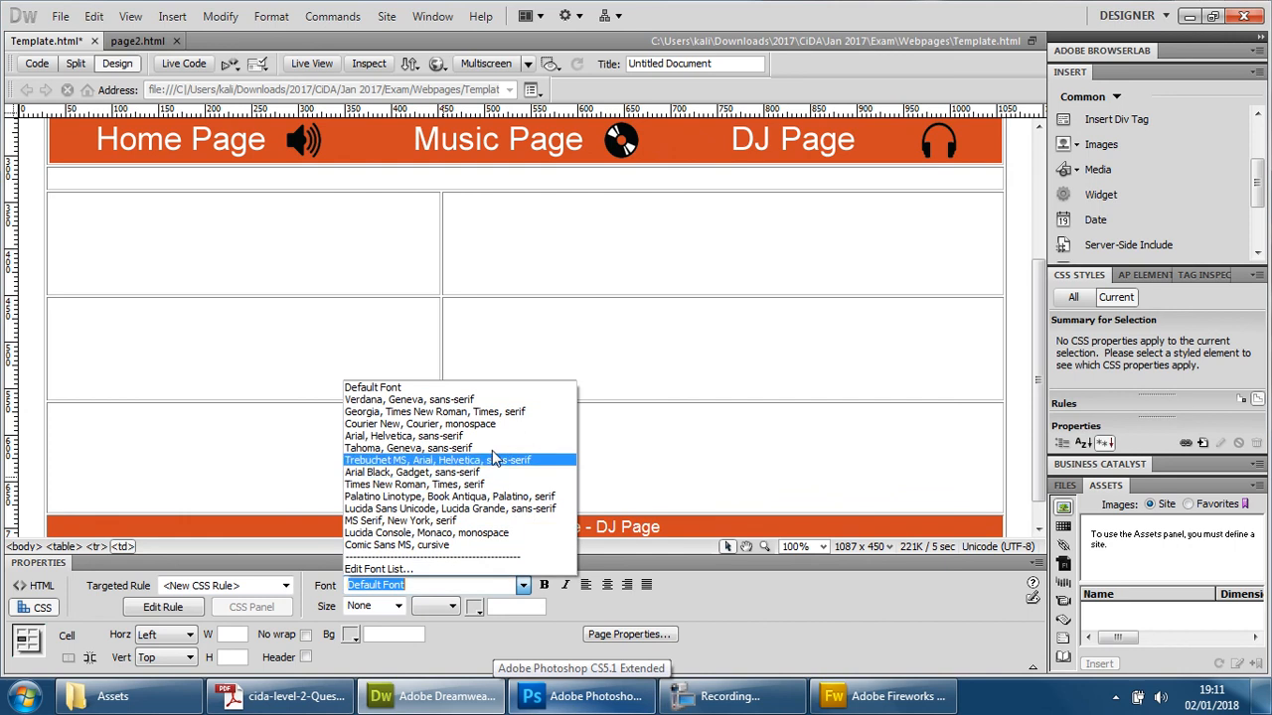
{"action": "left_click", "coordinate": [487, 438]}
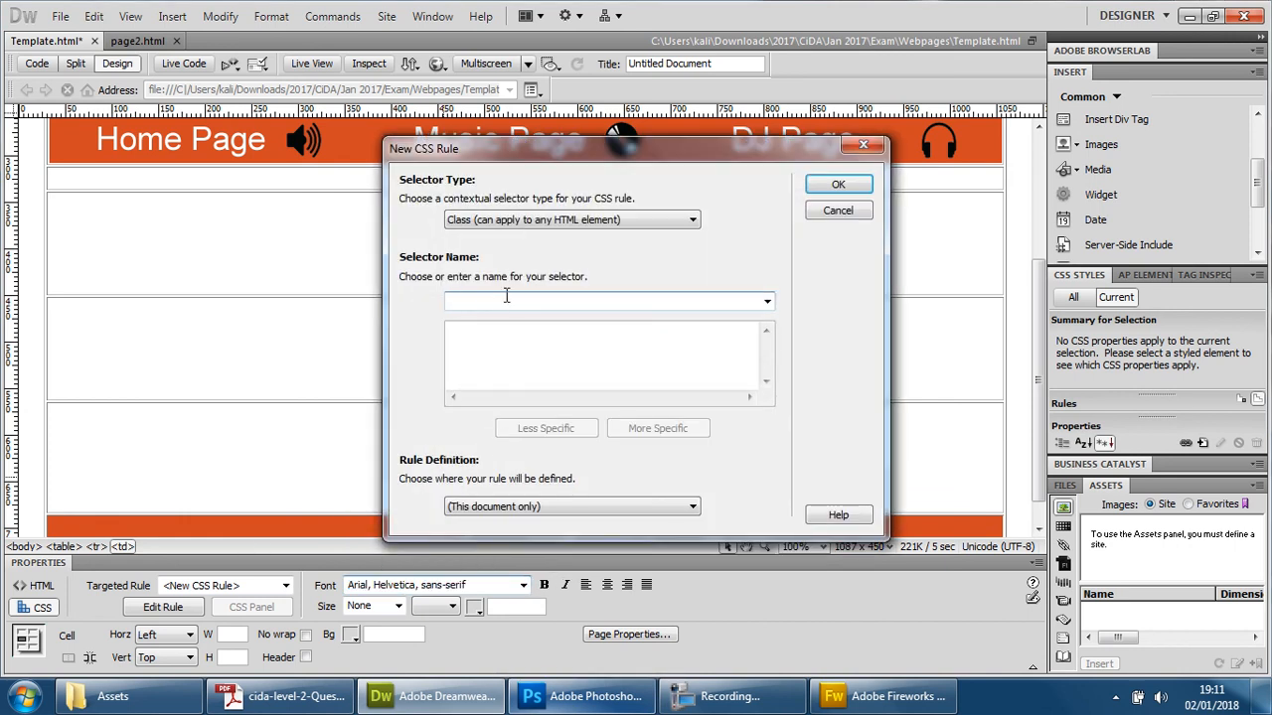
{"action": "type", "text": "MainBody"}
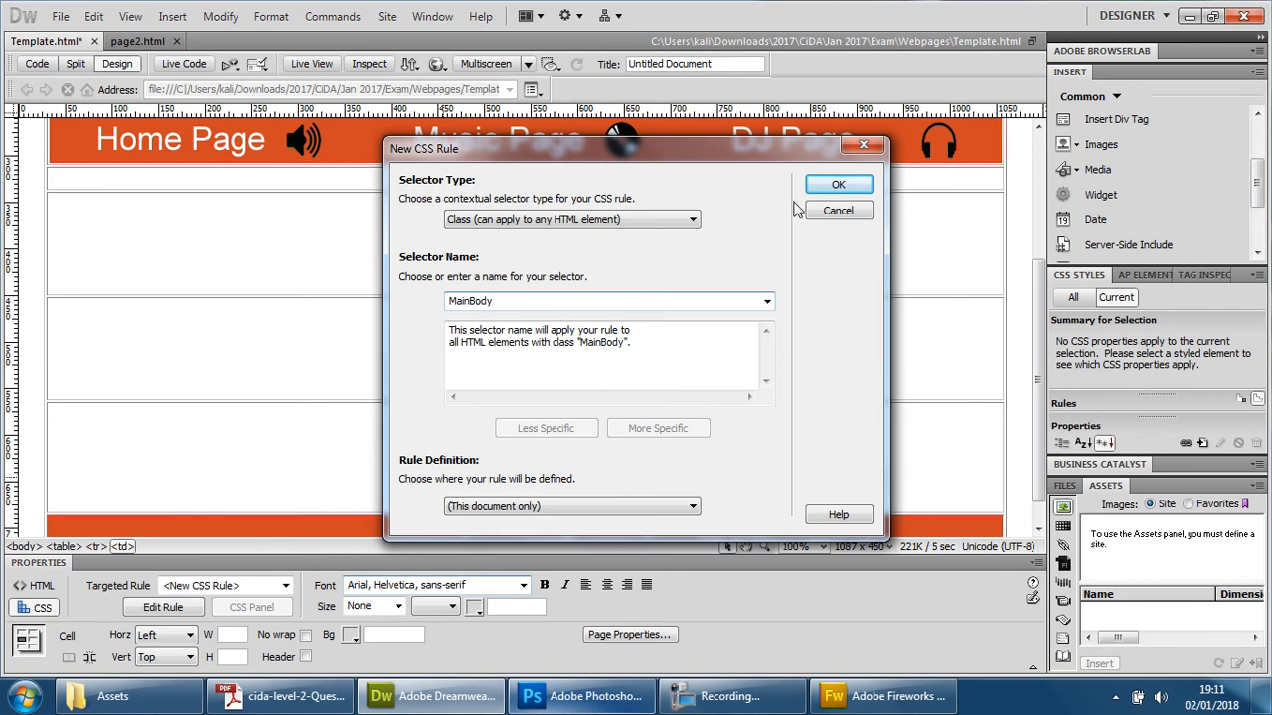
{"action": "left_click", "coordinate": [829, 185]}
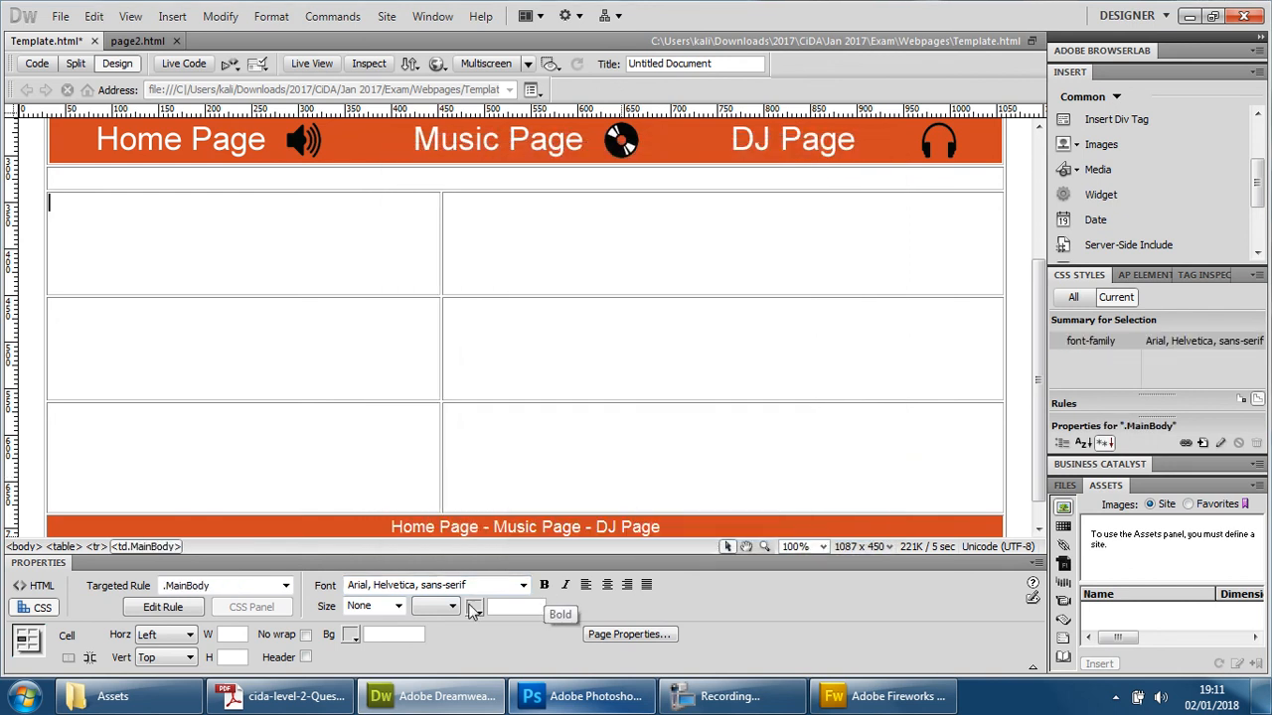
Set the MainBody style's font size to 12 px and its text colour to black, #000.
{"action": "left_click", "coordinate": [398, 606]}
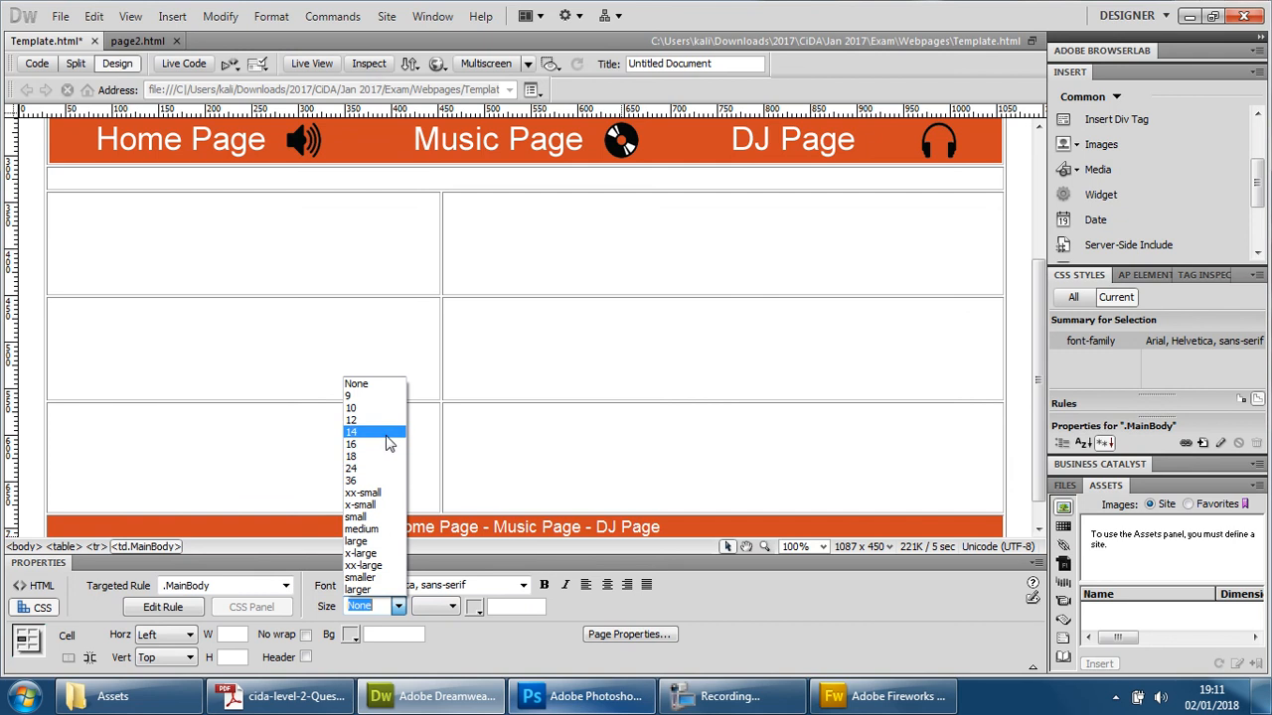
{"action": "left_click", "coordinate": [381, 420]}
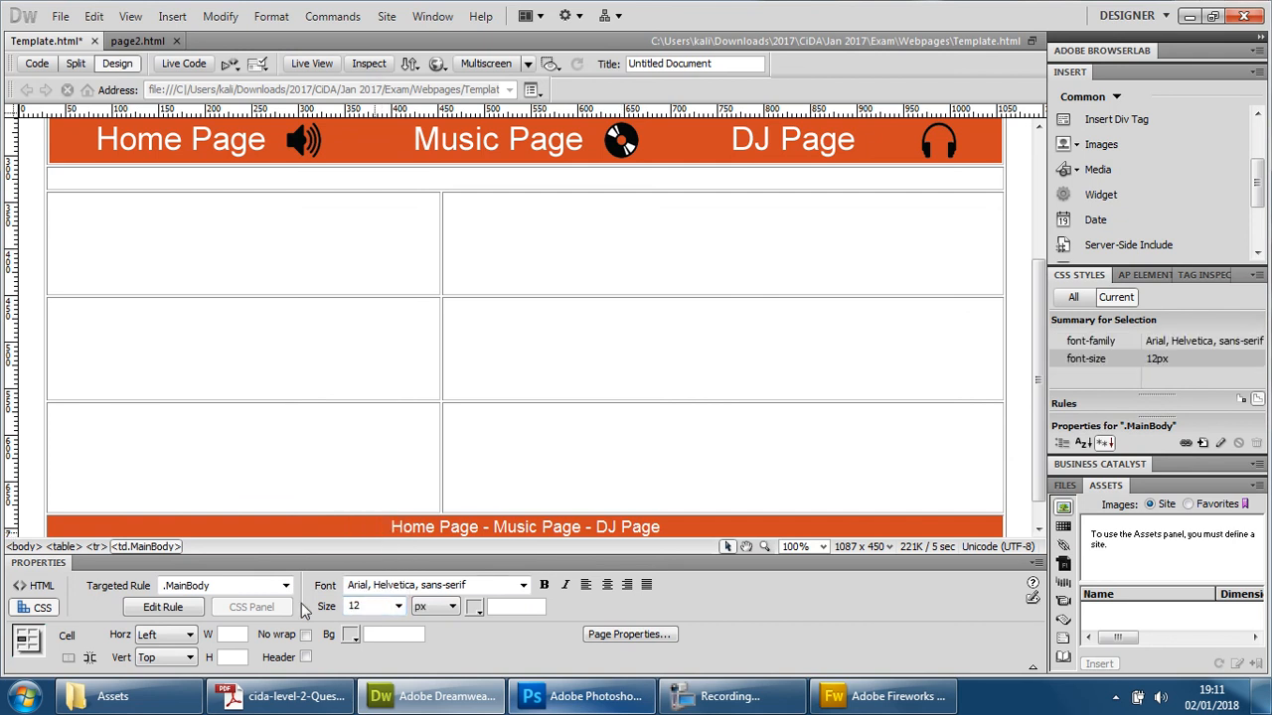
{"action": "left_click", "coordinate": [475, 607]}
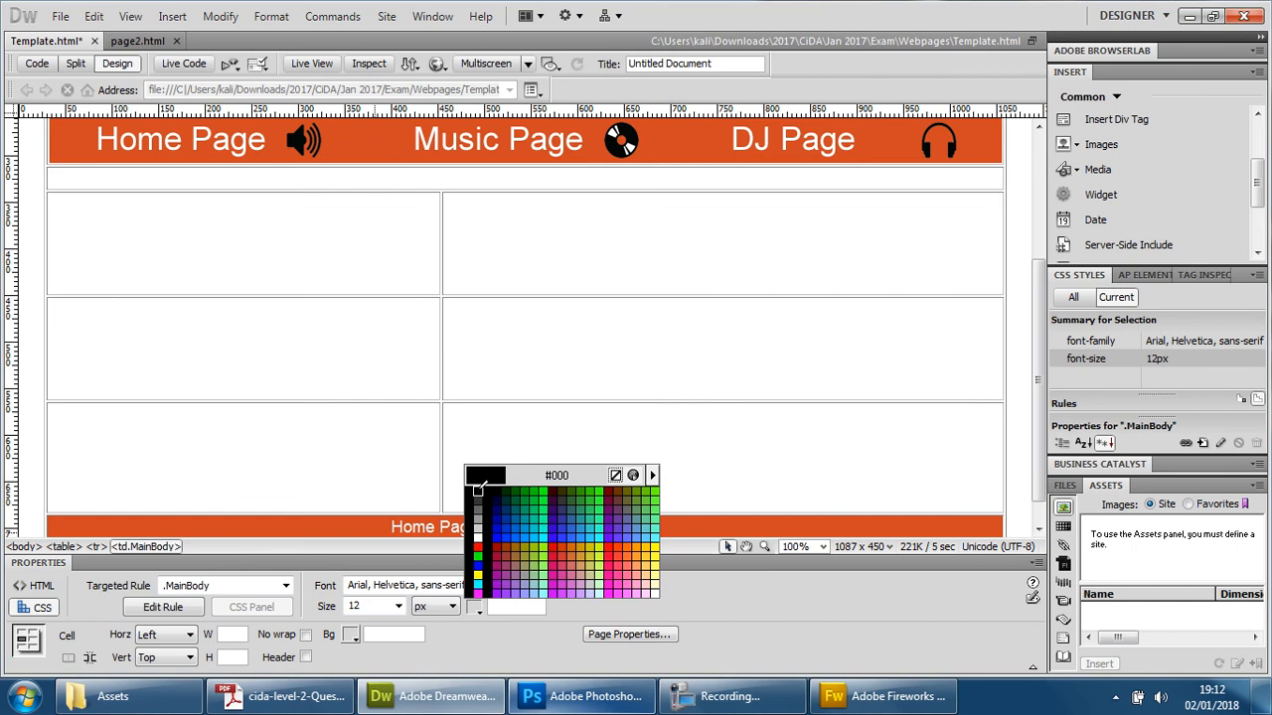
{"action": "left_click", "coordinate": [480, 489]}
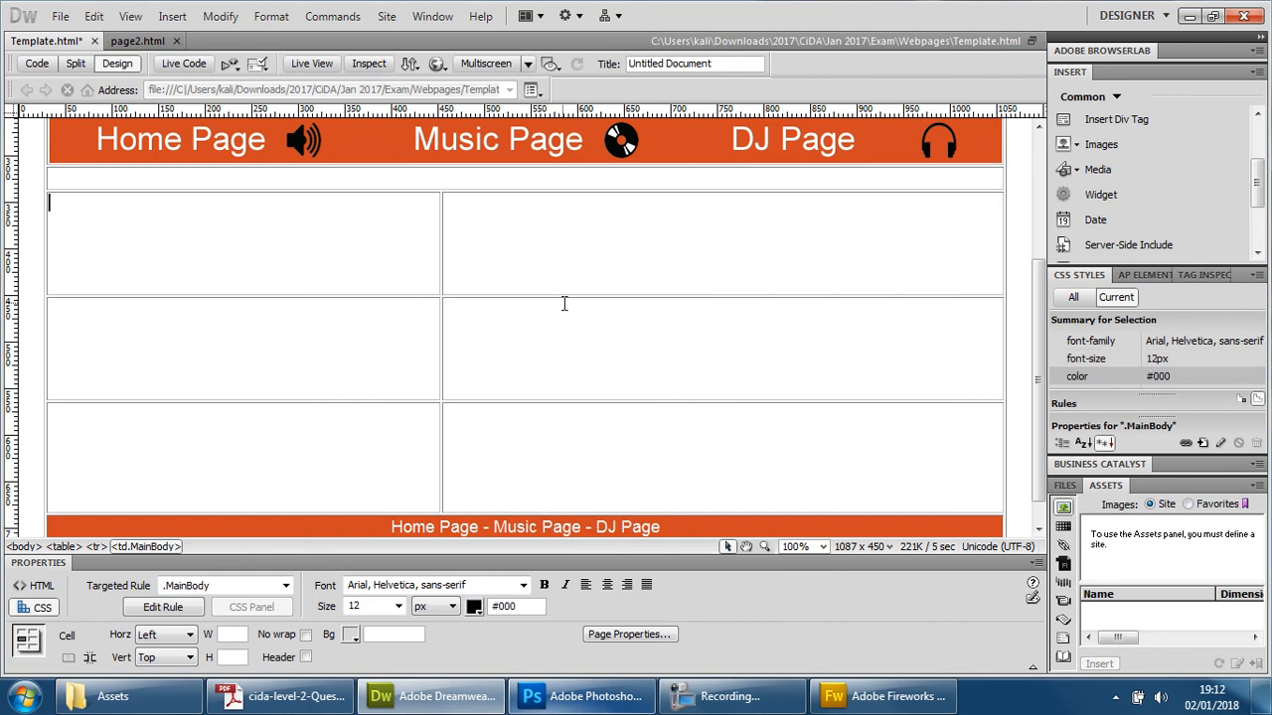
Apply the MainBody class to the first content row's right cell and the second content row's left cell.
{"action": "left_click", "coordinate": [546, 260]}
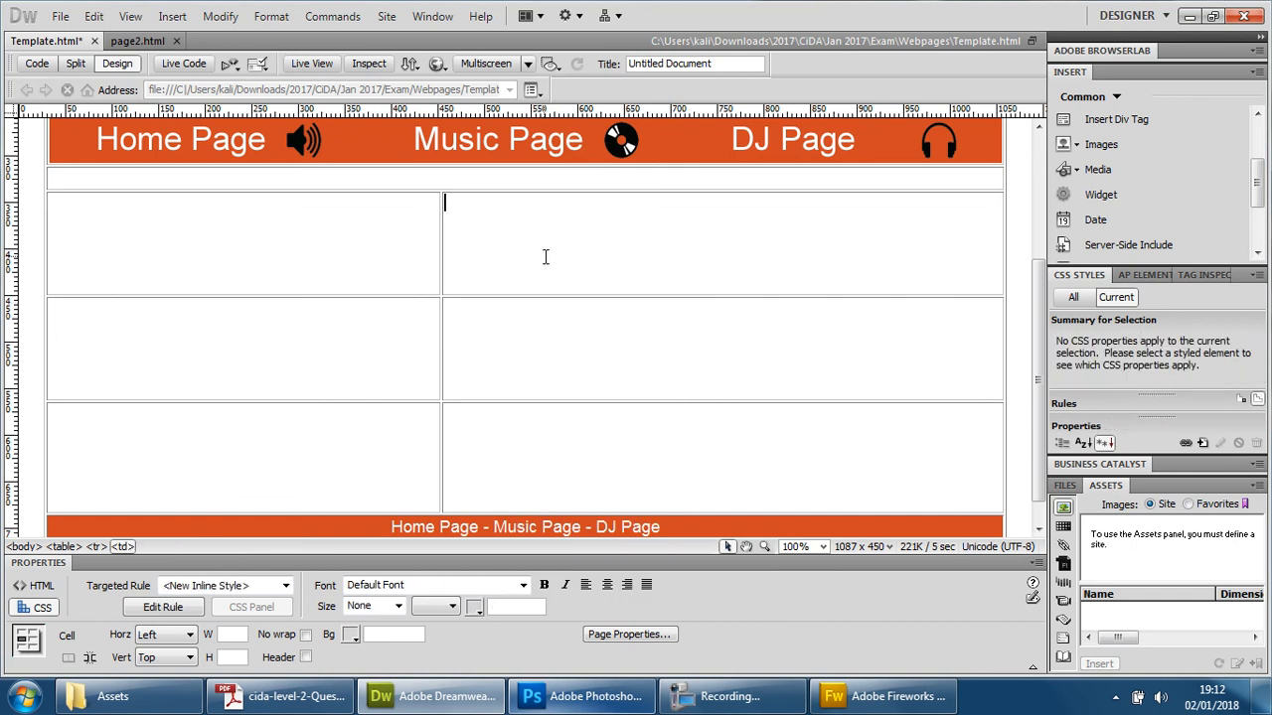
{"action": "left_click", "coordinate": [271, 586]}
{"action": "left_click", "coordinate": [248, 547]}
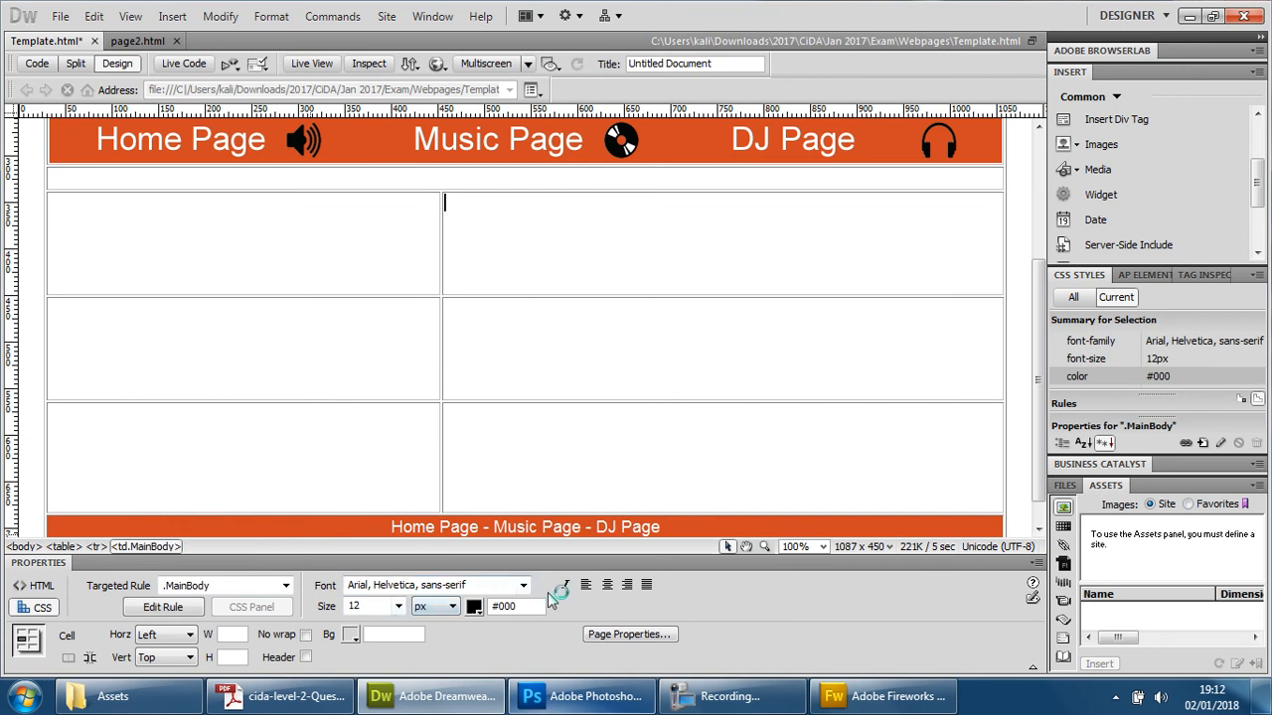
{"action": "left_click", "coordinate": [339, 341]}
{"action": "left_click", "coordinate": [279, 586]}
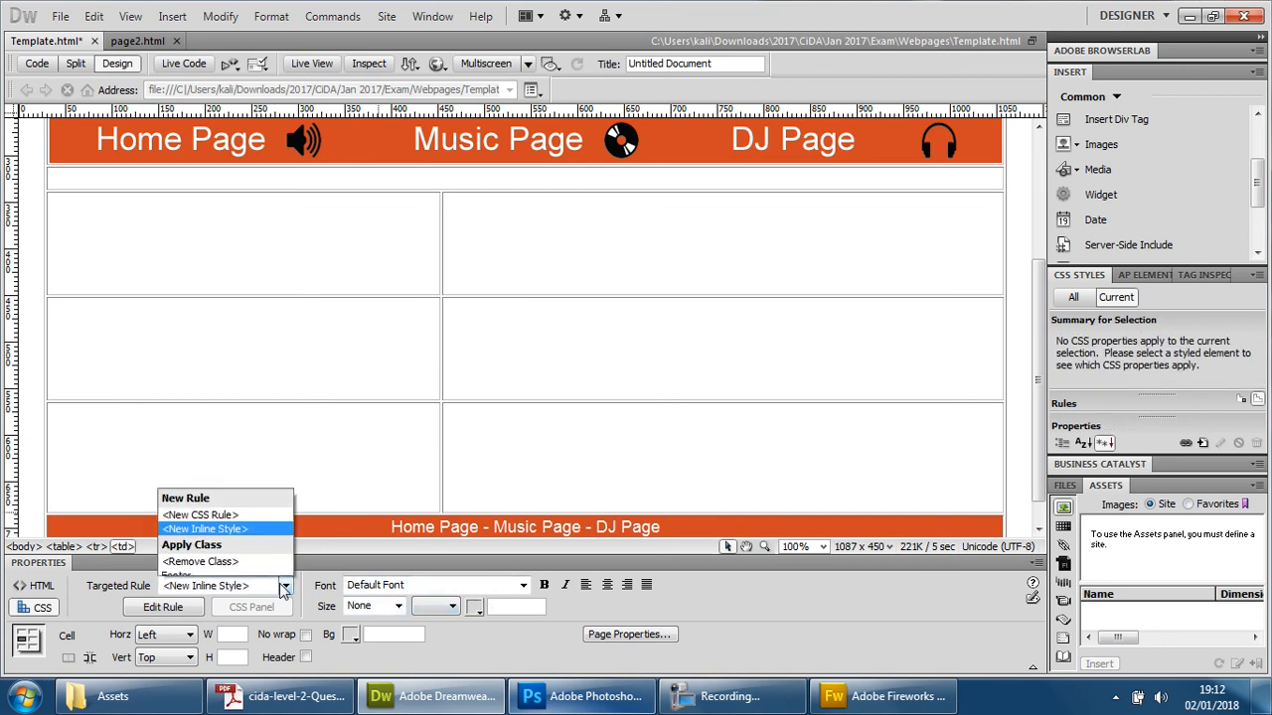
{"action": "left_click", "coordinate": [252, 546]}
Apply the MainBody class to the second content row's right cell and to both cells of the third content row.
{"action": "left_click", "coordinate": [491, 298]}
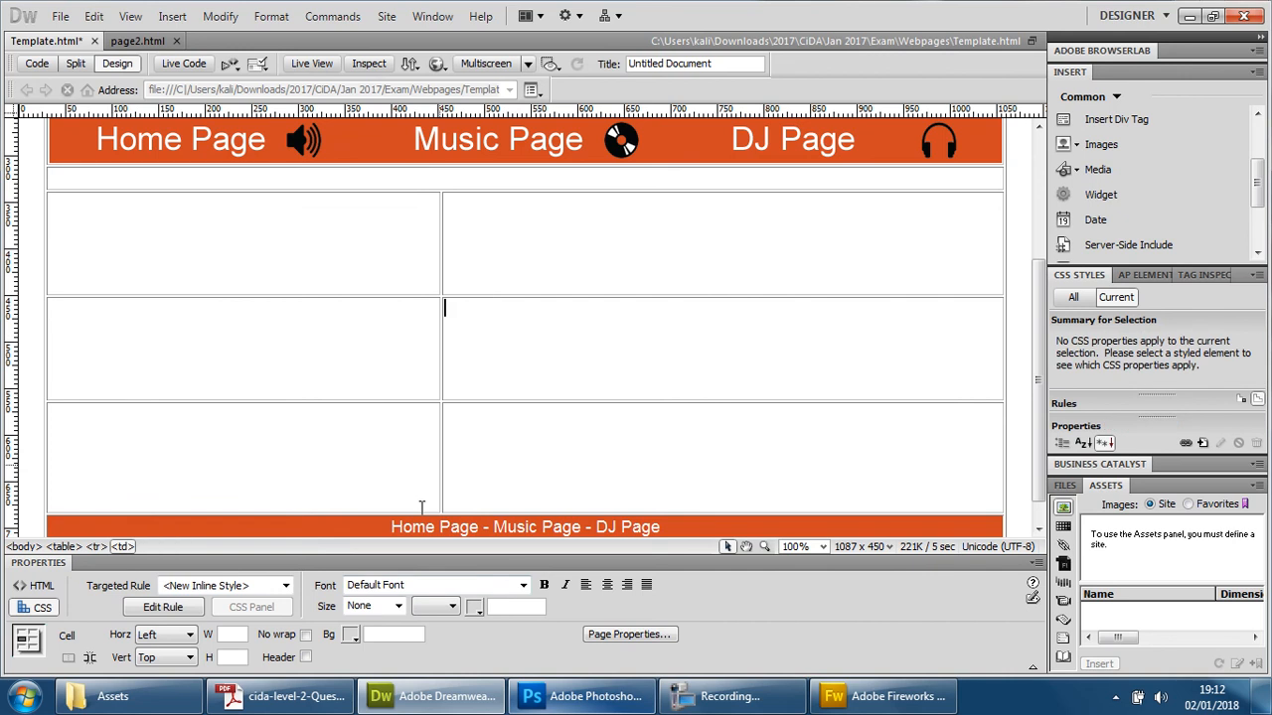
{"action": "left_click", "coordinate": [283, 586]}
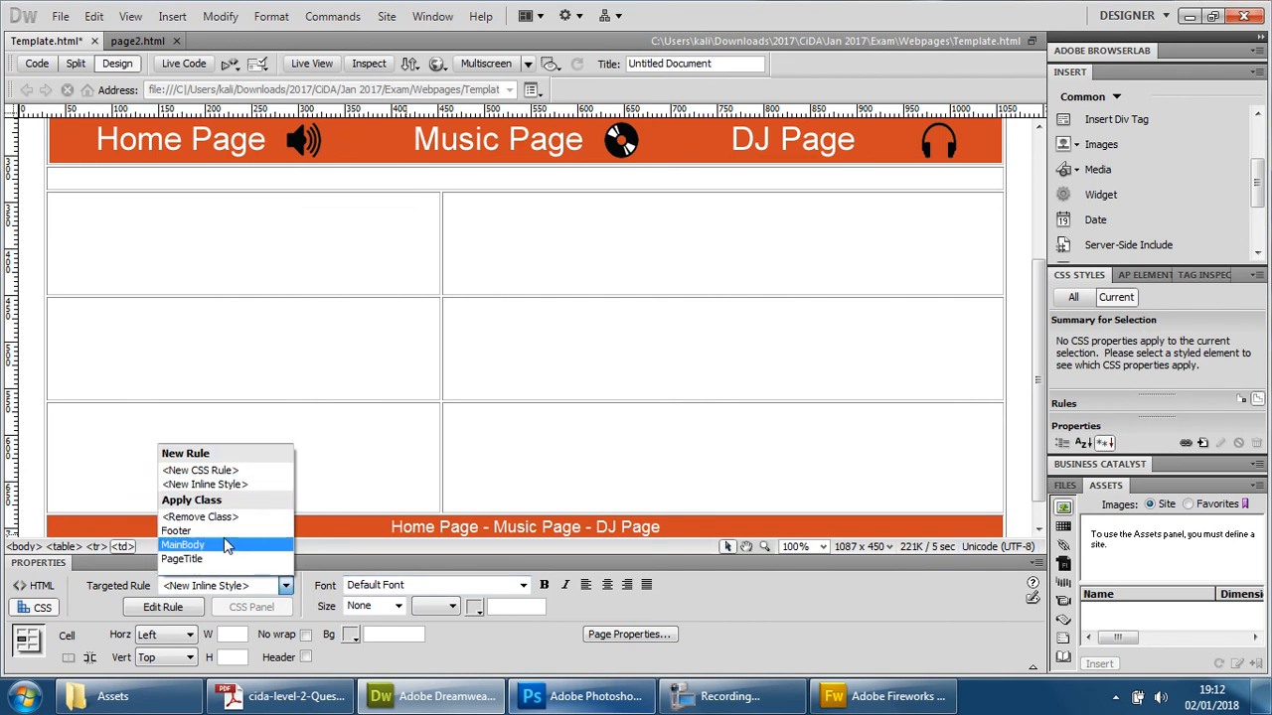
{"action": "left_click", "coordinate": [223, 537]}
{"action": "left_click", "coordinate": [277, 456]}
{"action": "left_click", "coordinate": [285, 586]}
{"action": "left_click", "coordinate": [244, 545]}
{"action": "left_click", "coordinate": [505, 407]}
{"action": "left_click", "coordinate": [285, 586]}
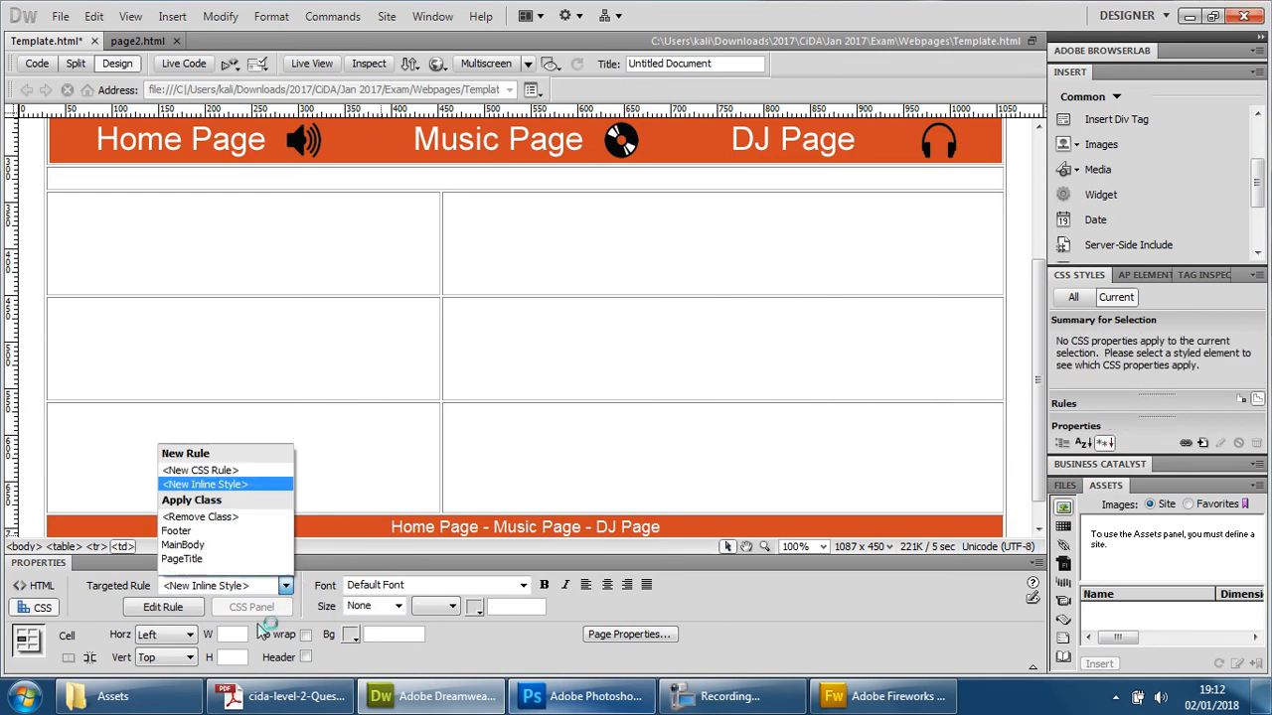
{"action": "left_click", "coordinate": [243, 545]}
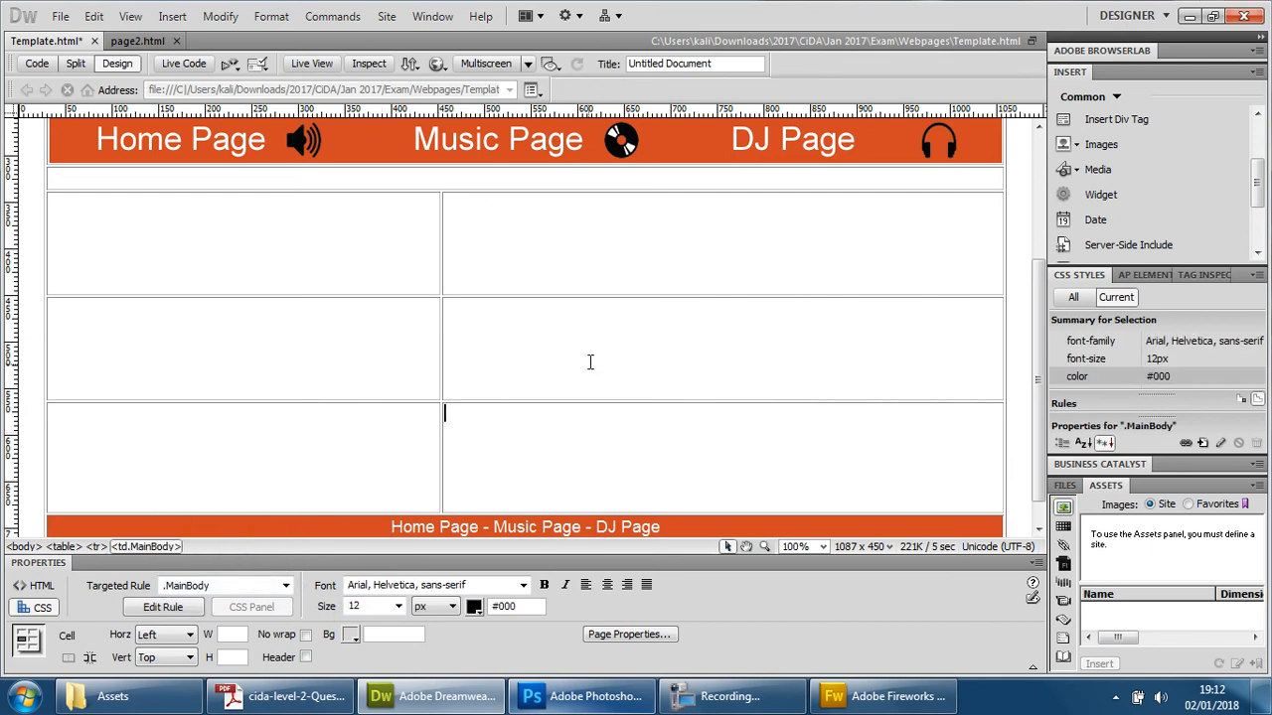
Save the changes to Template.html and preview the page full screen in Chrome, closing the browser when done.
{"action": "left_click", "coordinate": [393, 350]}
{"action": "left_click", "coordinate": [437, 64]}
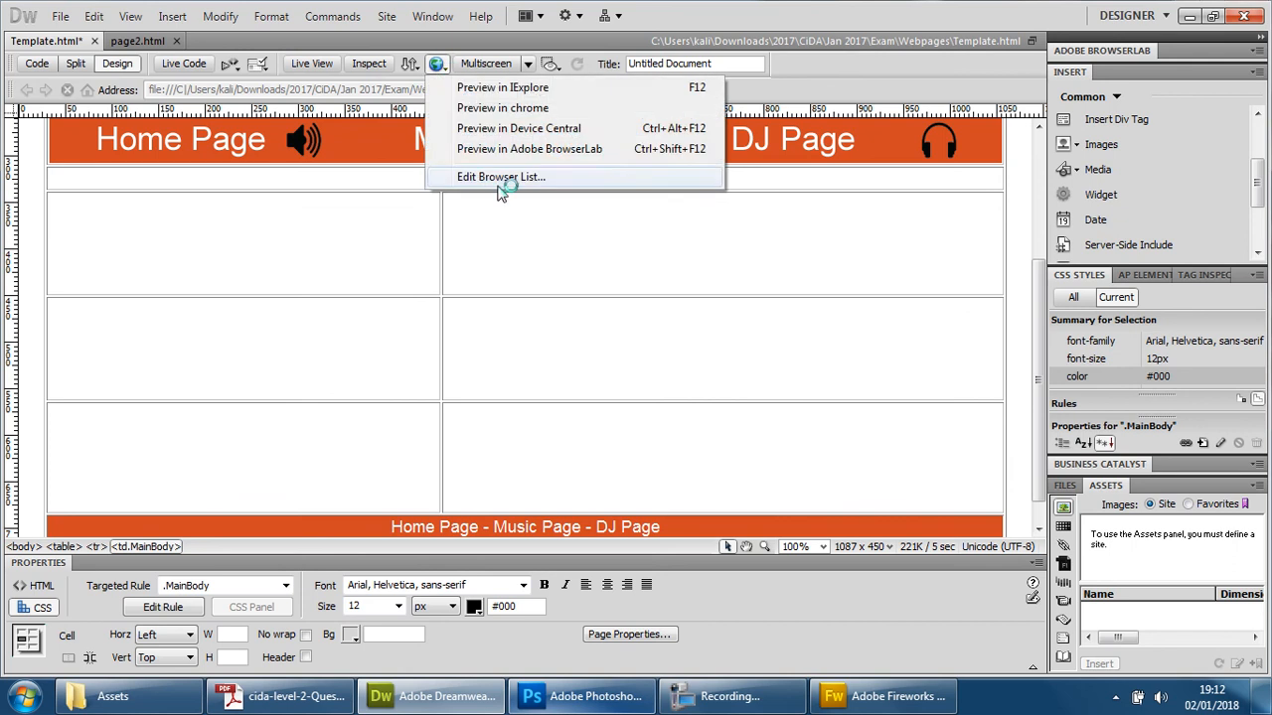
{"action": "left_click", "coordinate": [512, 110]}
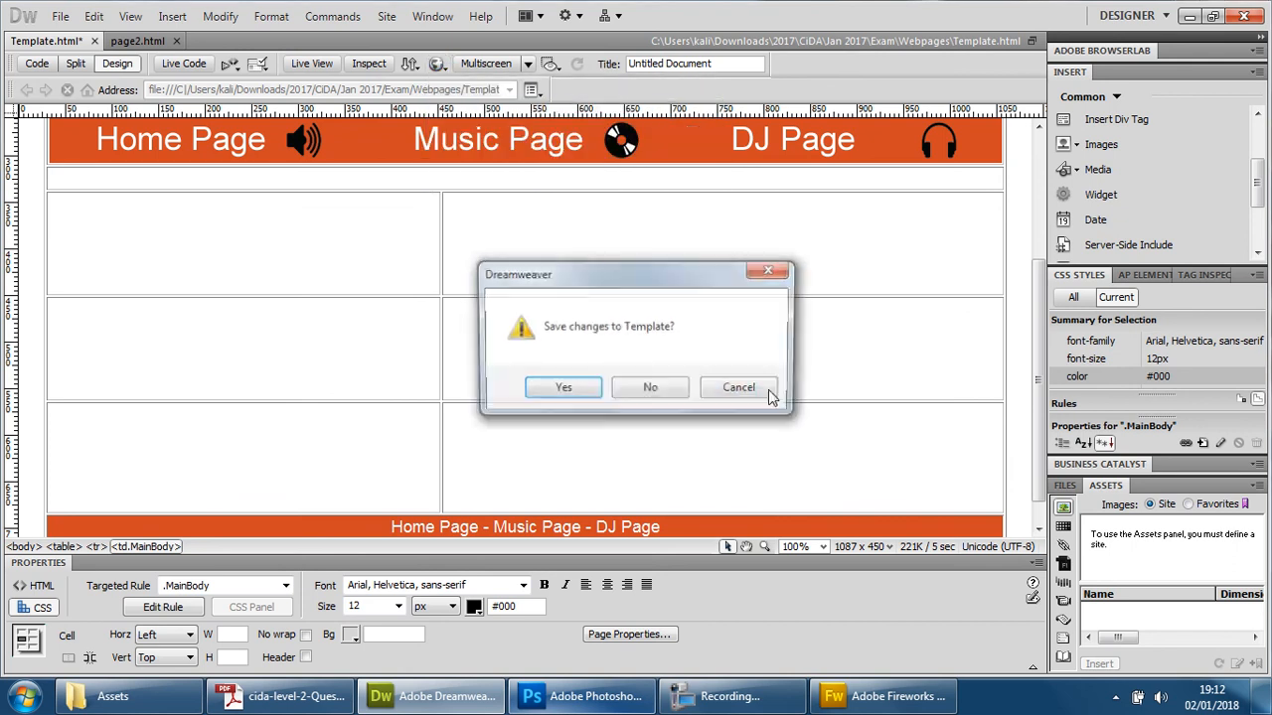
{"action": "left_click", "coordinate": [594, 390]}
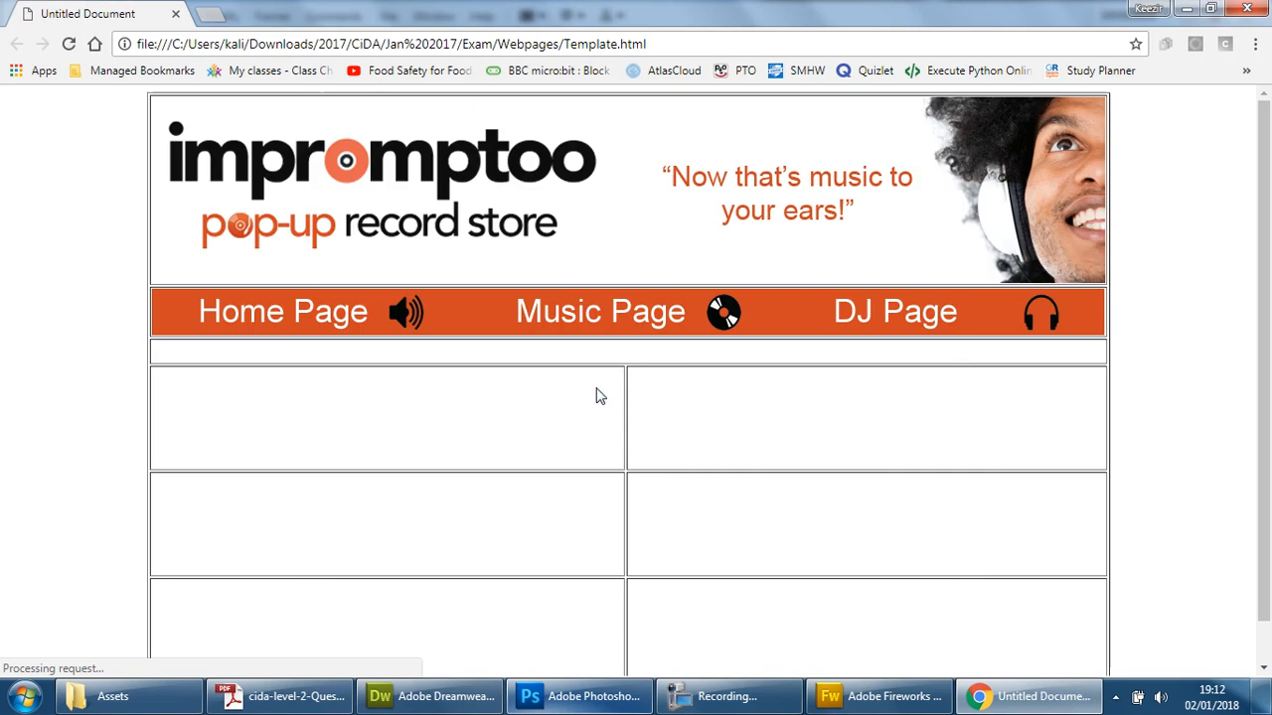
{"action": "key", "text": "F11"}
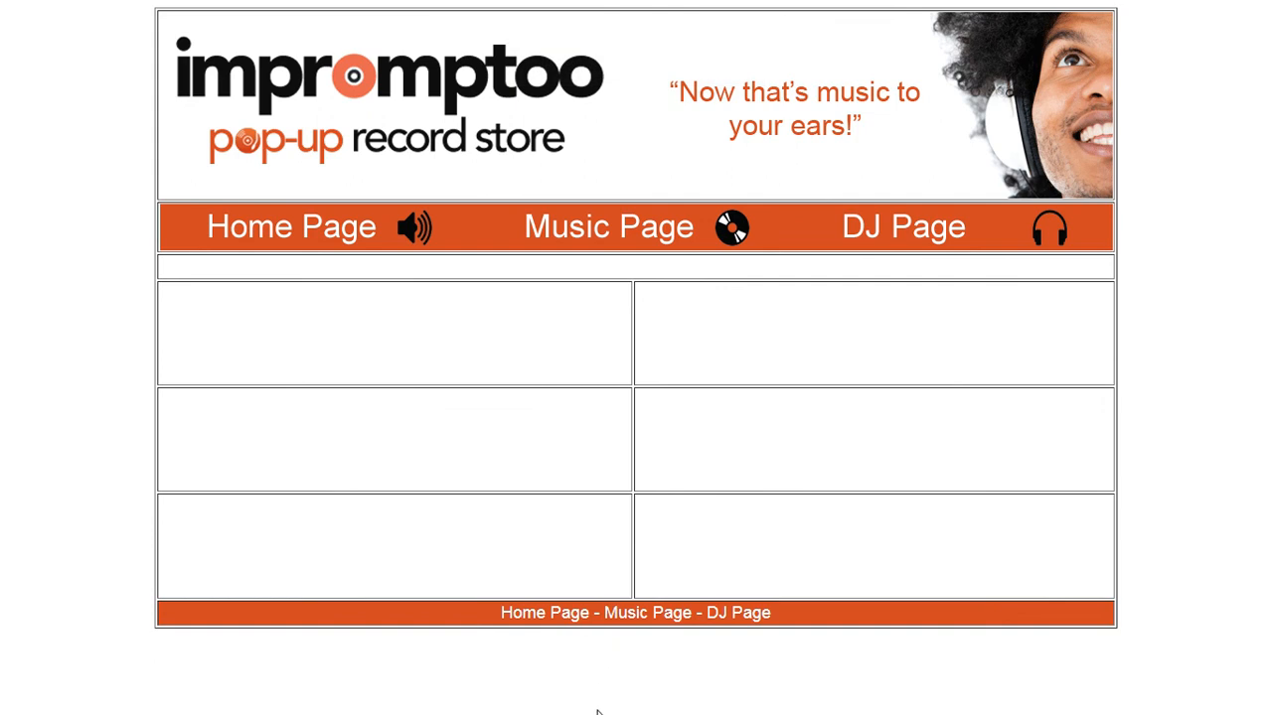
{"action": "key", "text": "F11"}
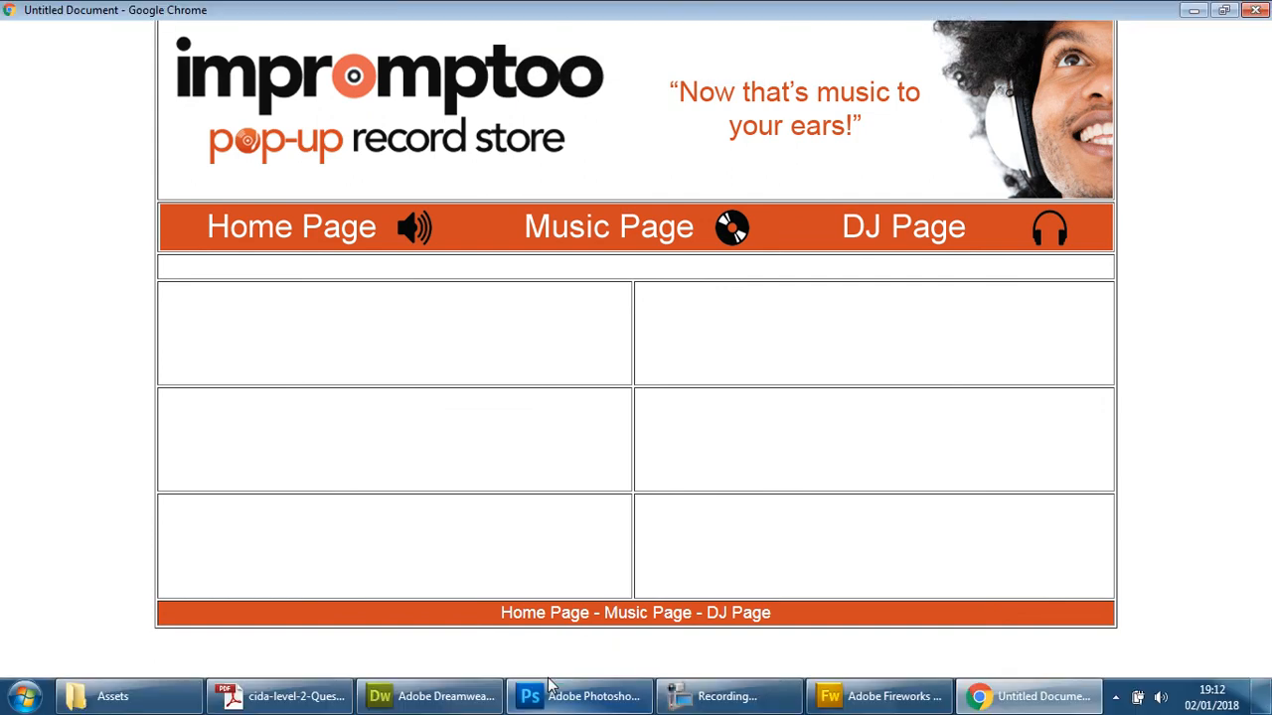
{"action": "left_click", "coordinate": [1247, 9]}
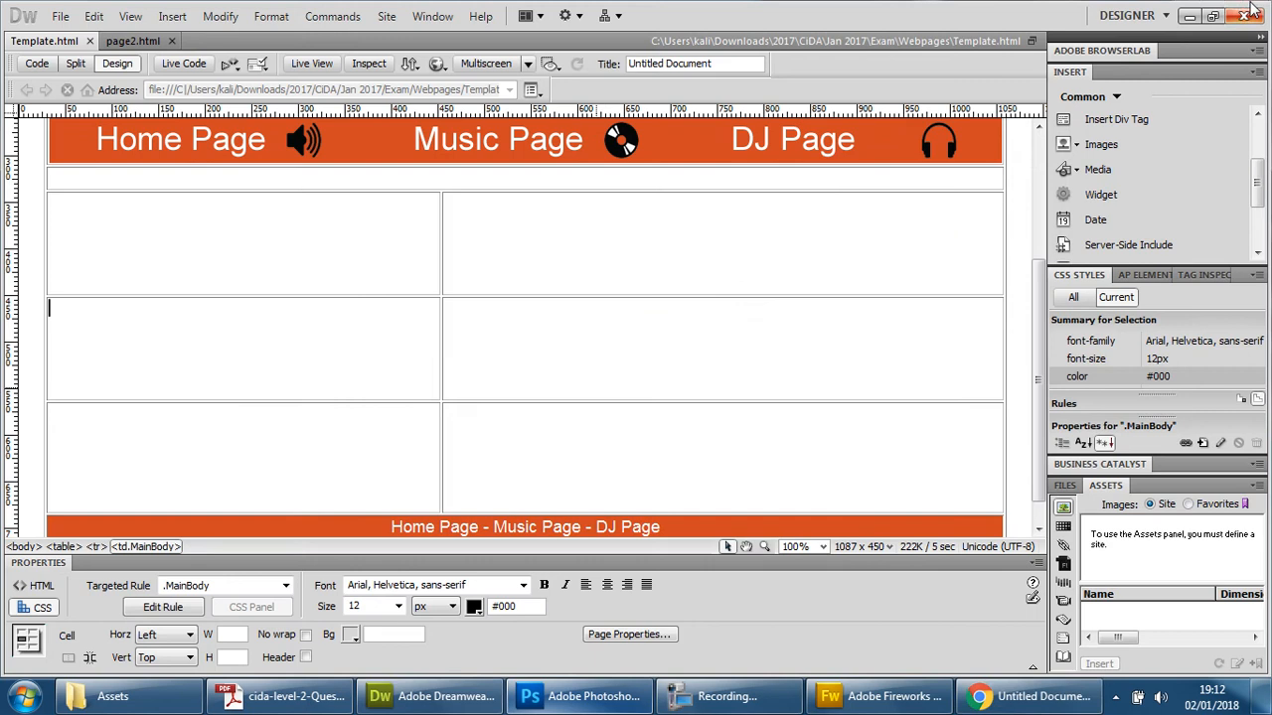
Extend the whole table downwards by its bottom edge to make the three content rows taller.
{"action": "scroll", "coordinate": [650, 398], "scroll_direction": "down", "scroll_amount": 2}
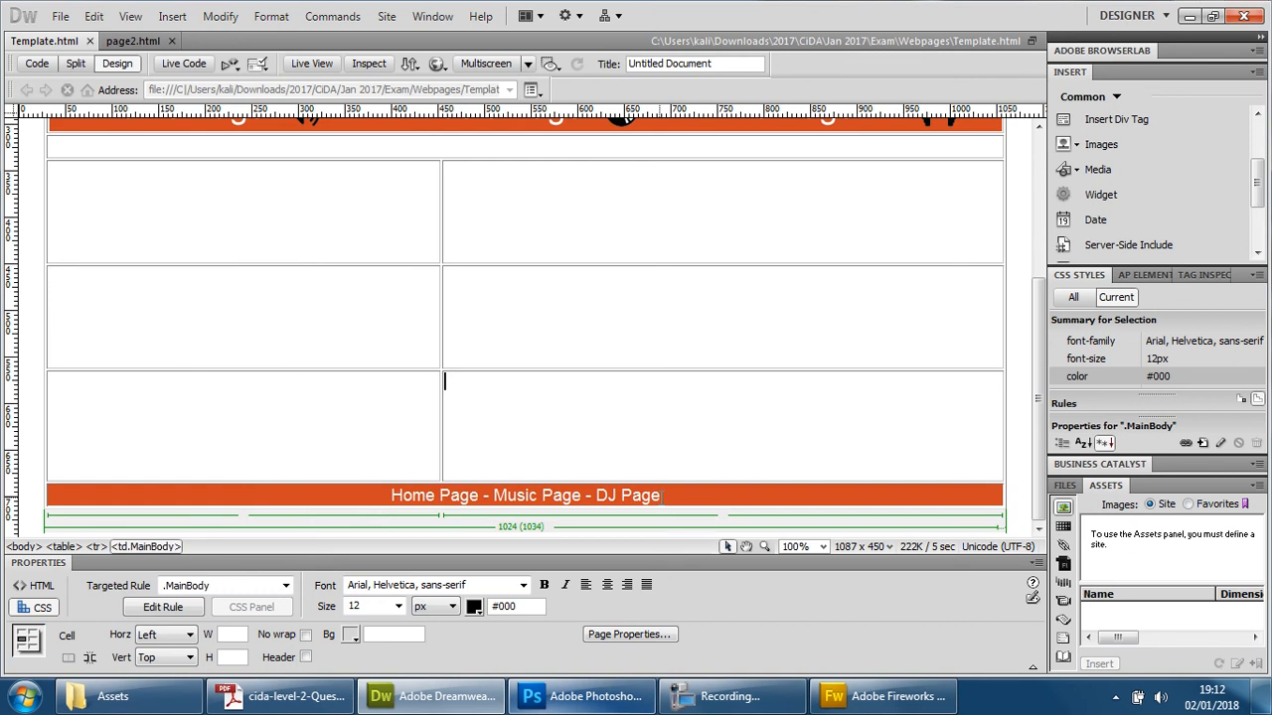
{"action": "left_click", "coordinate": [570, 477]}
{"action": "left_click", "coordinate": [1001, 460]}
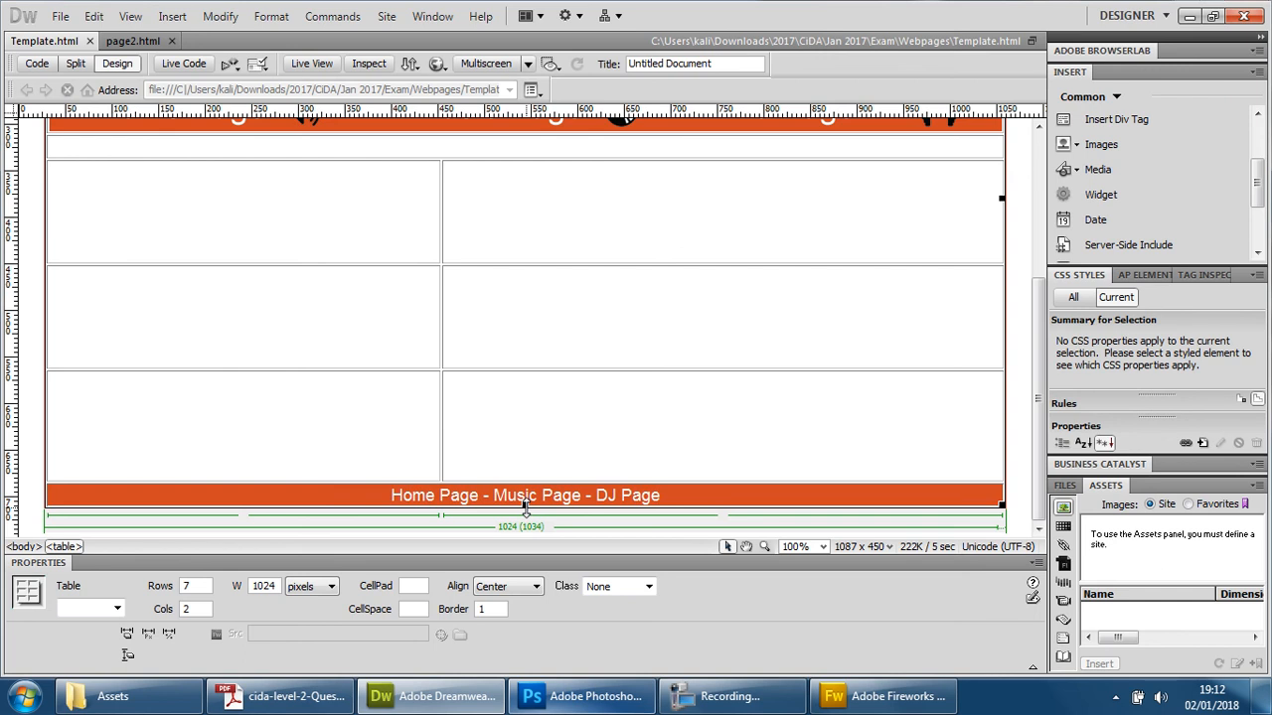
{"action": "left_click_drag", "start_coordinate": [525, 506], "coordinate": [506, 481]}
{"action": "left_click", "coordinate": [609, 398]}
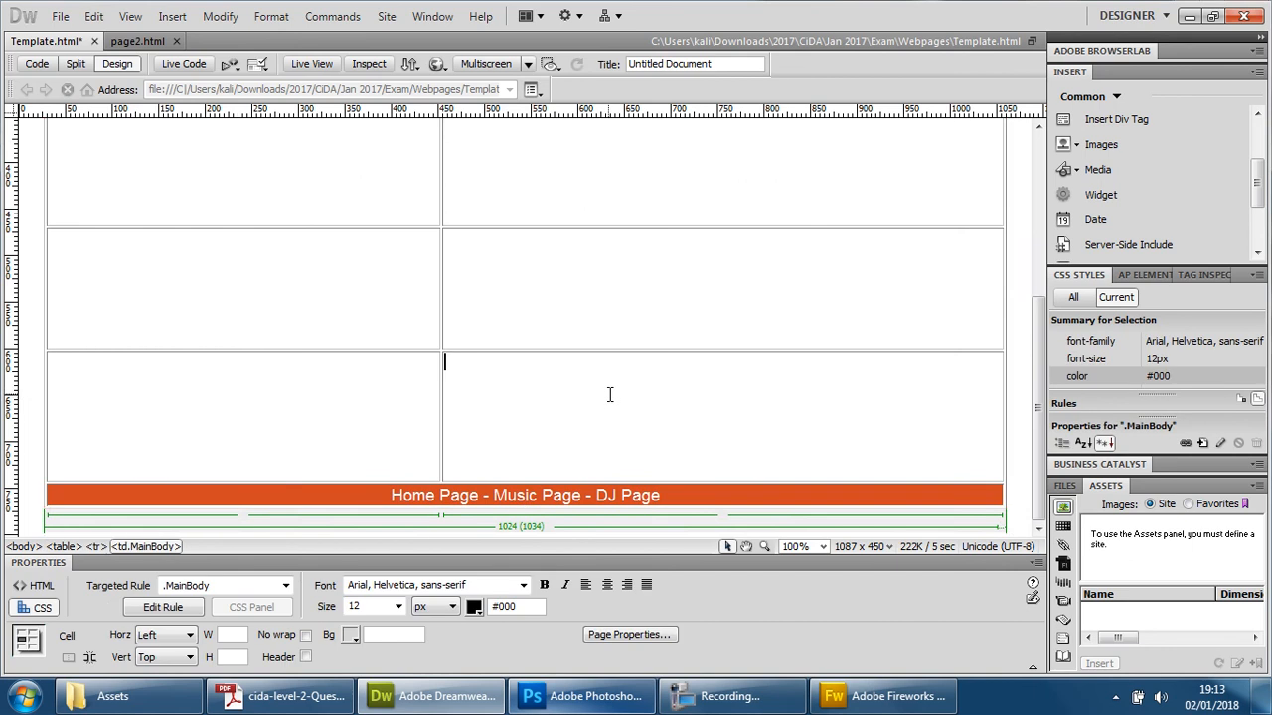
Save the resized template and check in a full-screen Chrome preview how the taller table fills the page.
{"action": "scroll", "coordinate": [610, 395], "scroll_direction": "up", "scroll_amount": 5}
{"action": "left_click", "coordinate": [437, 62]}
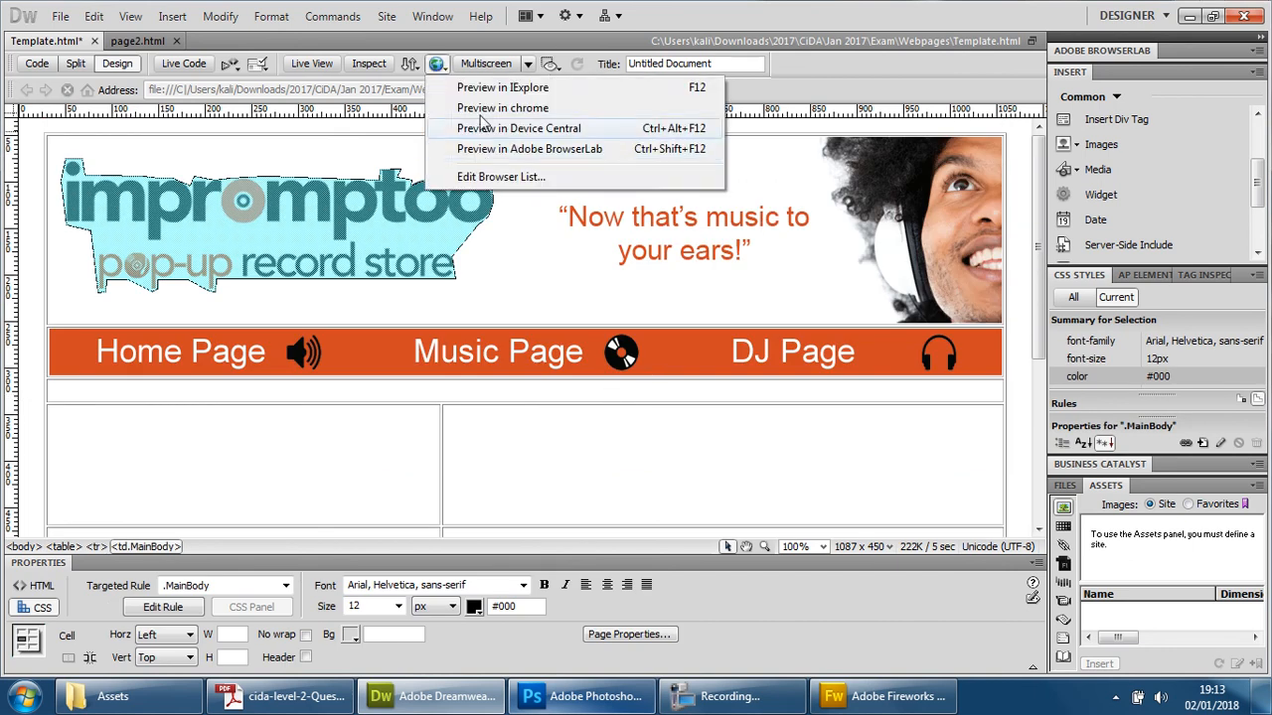
{"action": "left_click", "coordinate": [557, 108]}
{"action": "left_click", "coordinate": [562, 388]}
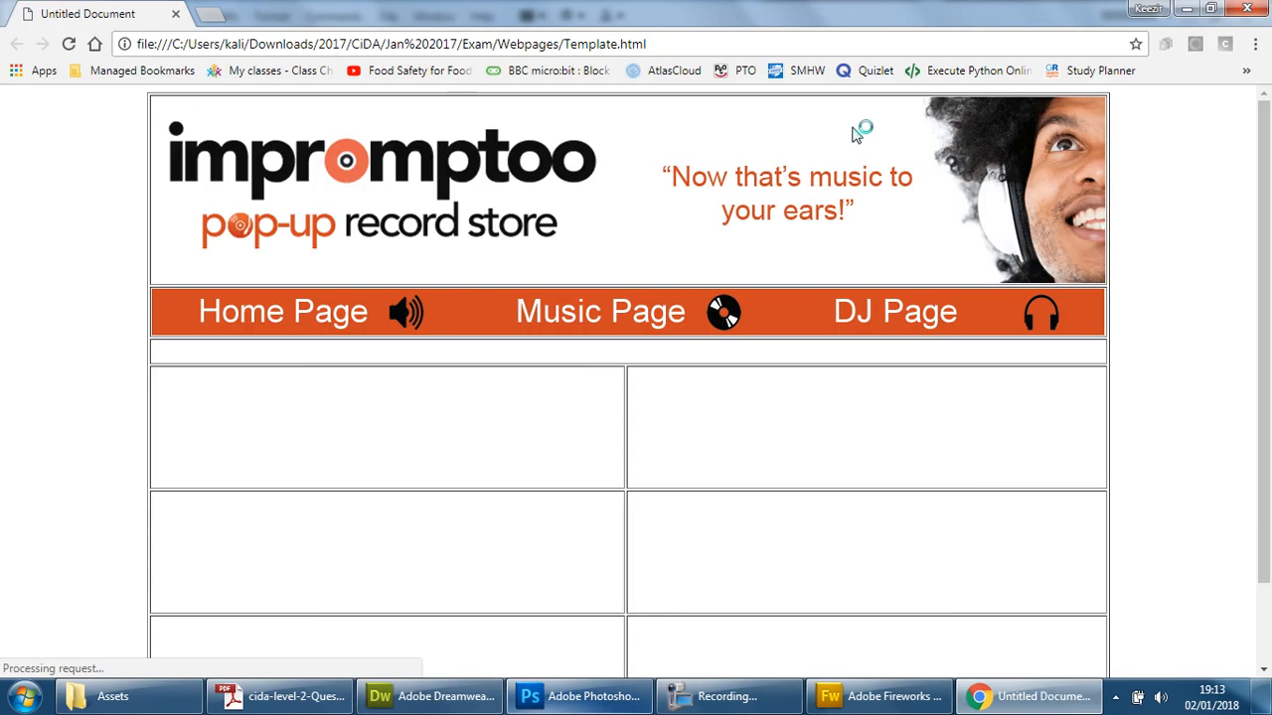
{"action": "key", "text": "F11"}
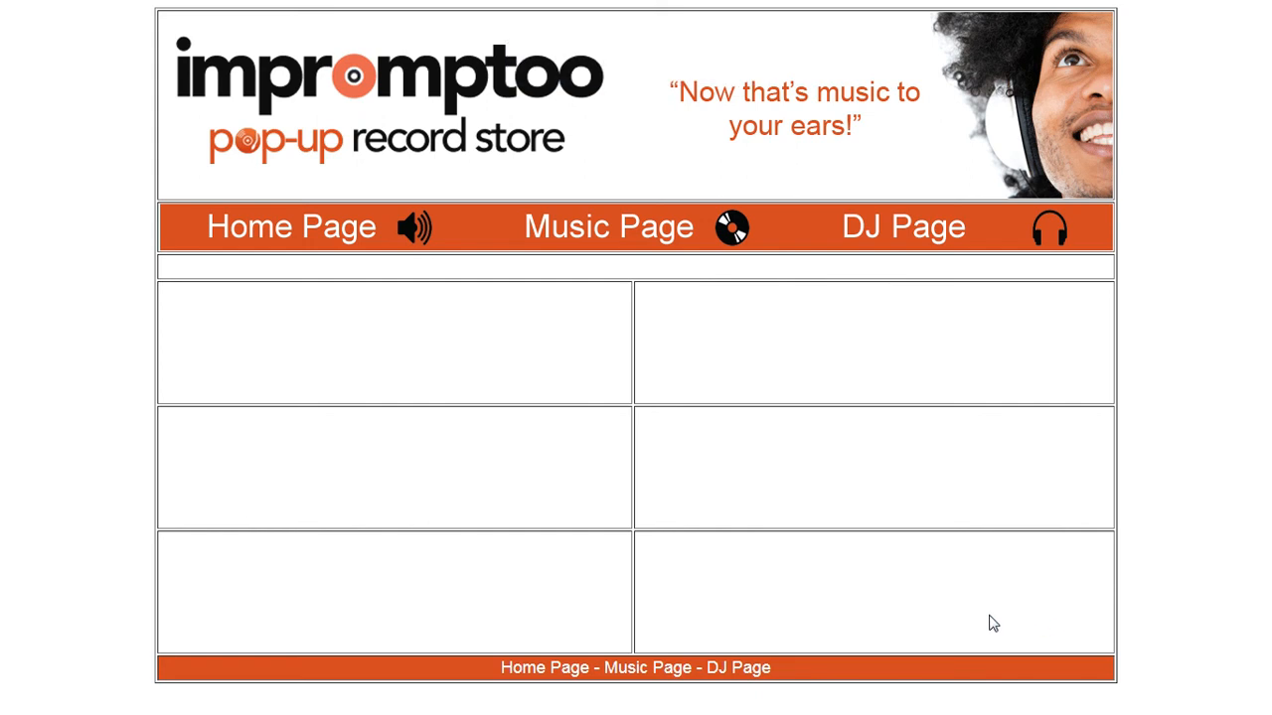
{"action": "key", "text": "F11"}
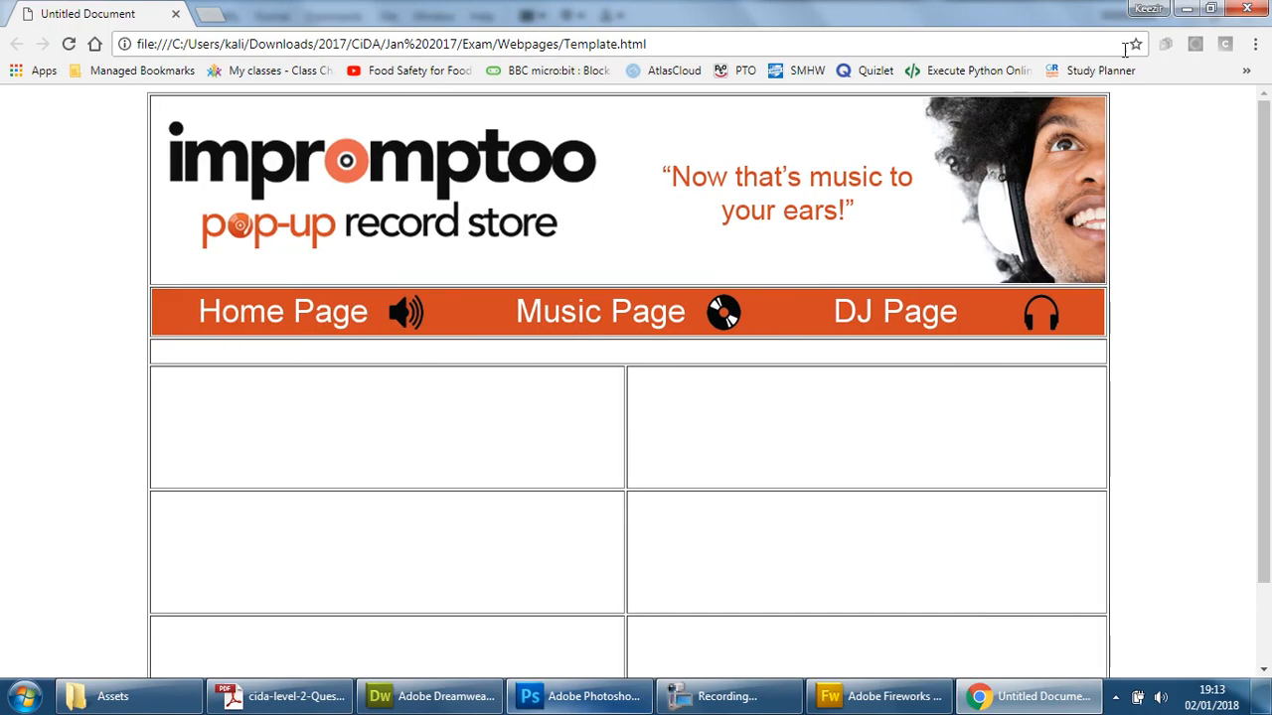
Close the Chrome preview and review the lower content rows and footer of the template table.
{"action": "left_click", "coordinate": [1247, 9]}
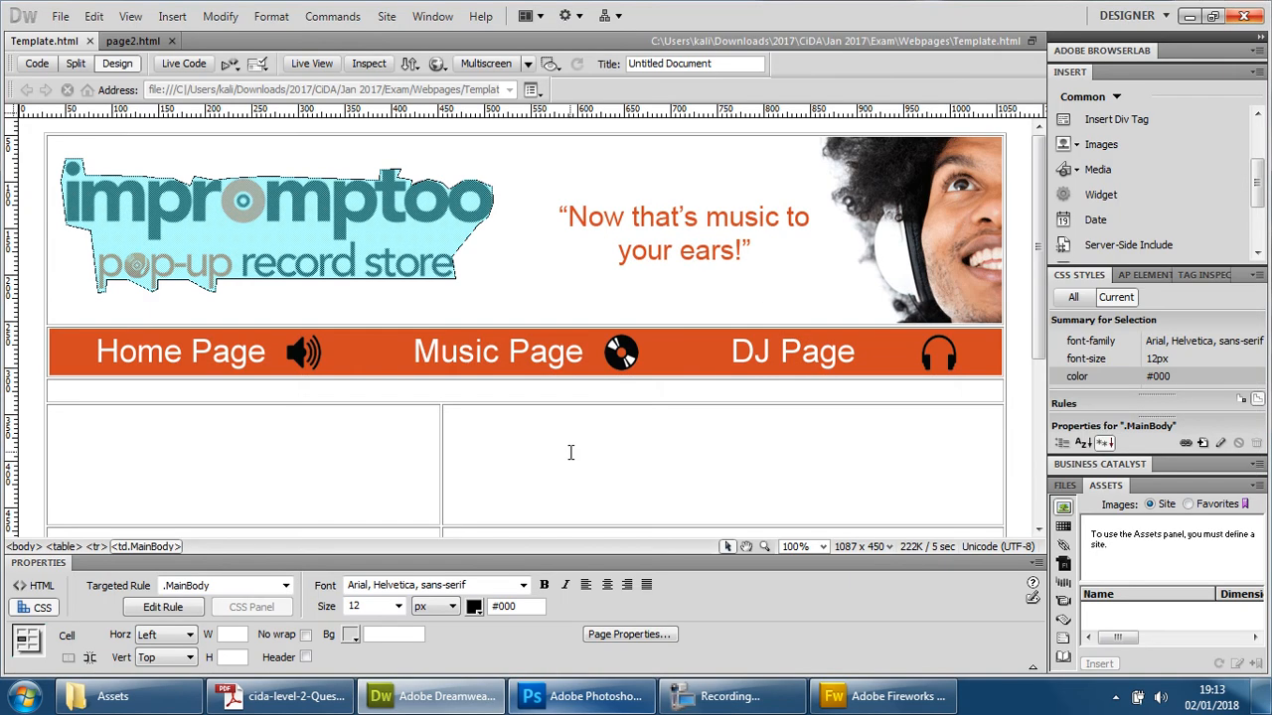
{"action": "scroll", "coordinate": [570, 452], "scroll_direction": "down", "scroll_amount": 5}
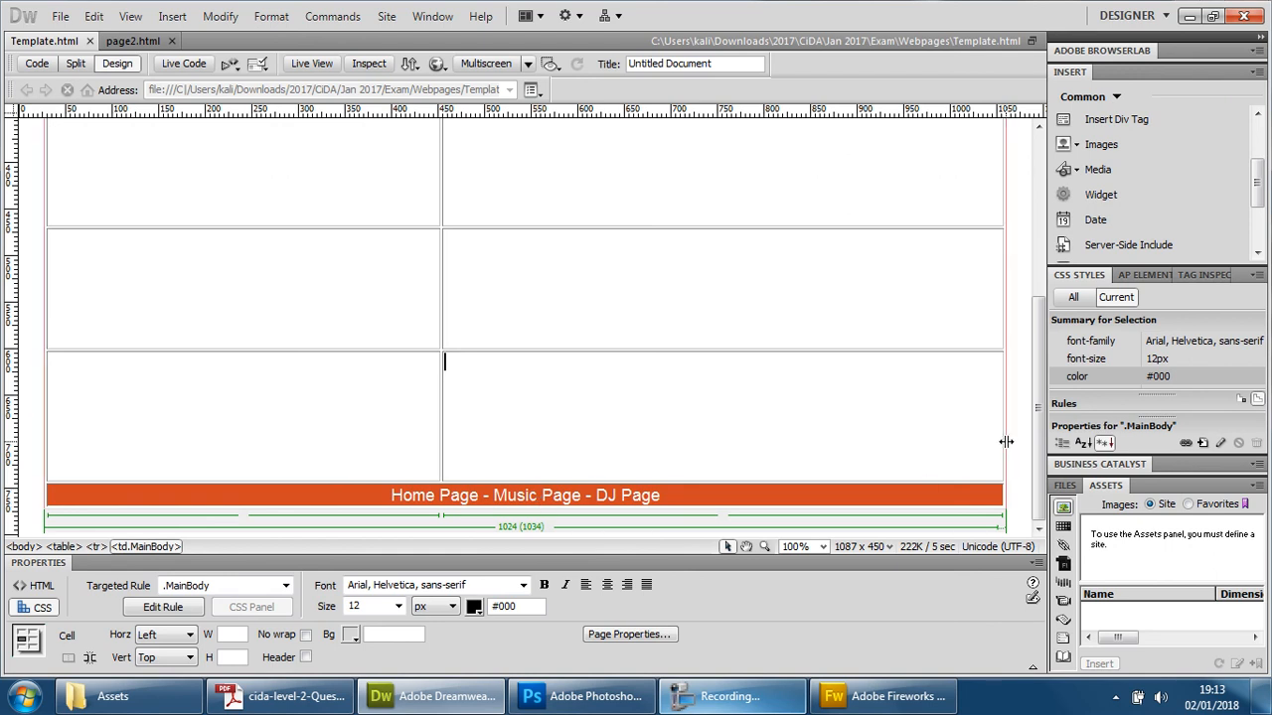
{"action": "left_click", "coordinate": [1006, 441]}
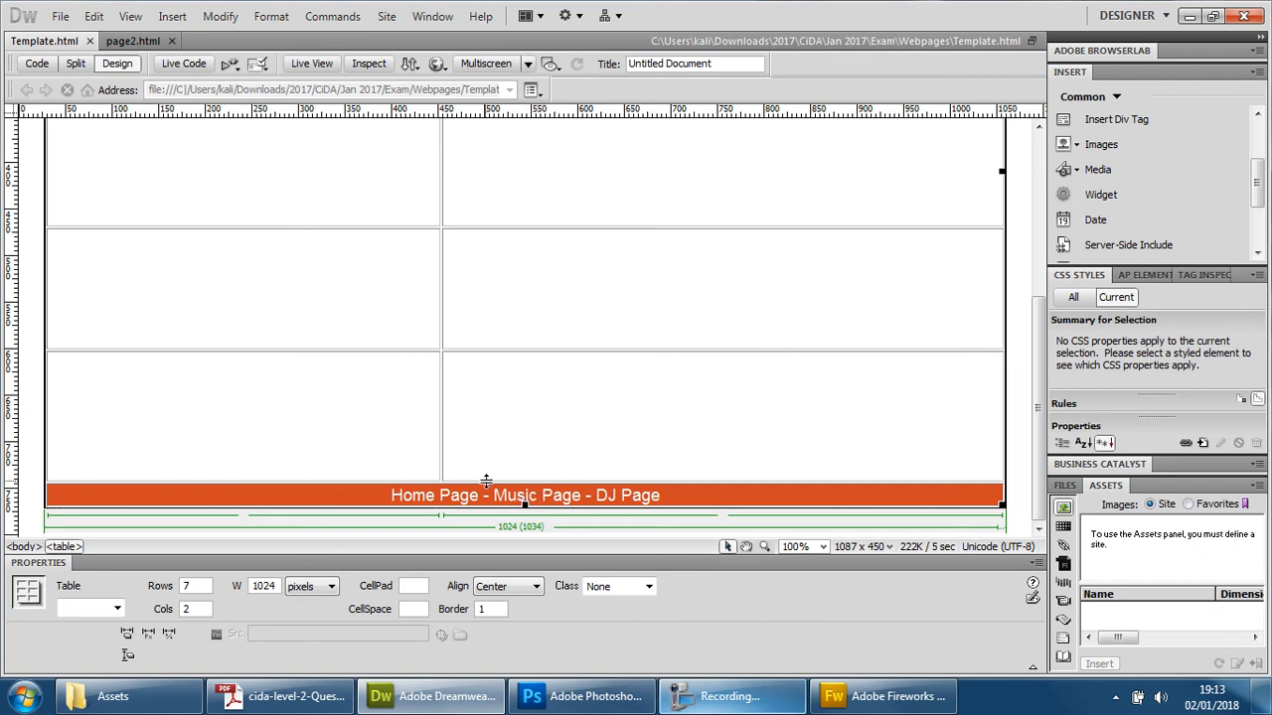
{"action": "left_click", "coordinate": [60, 16]}
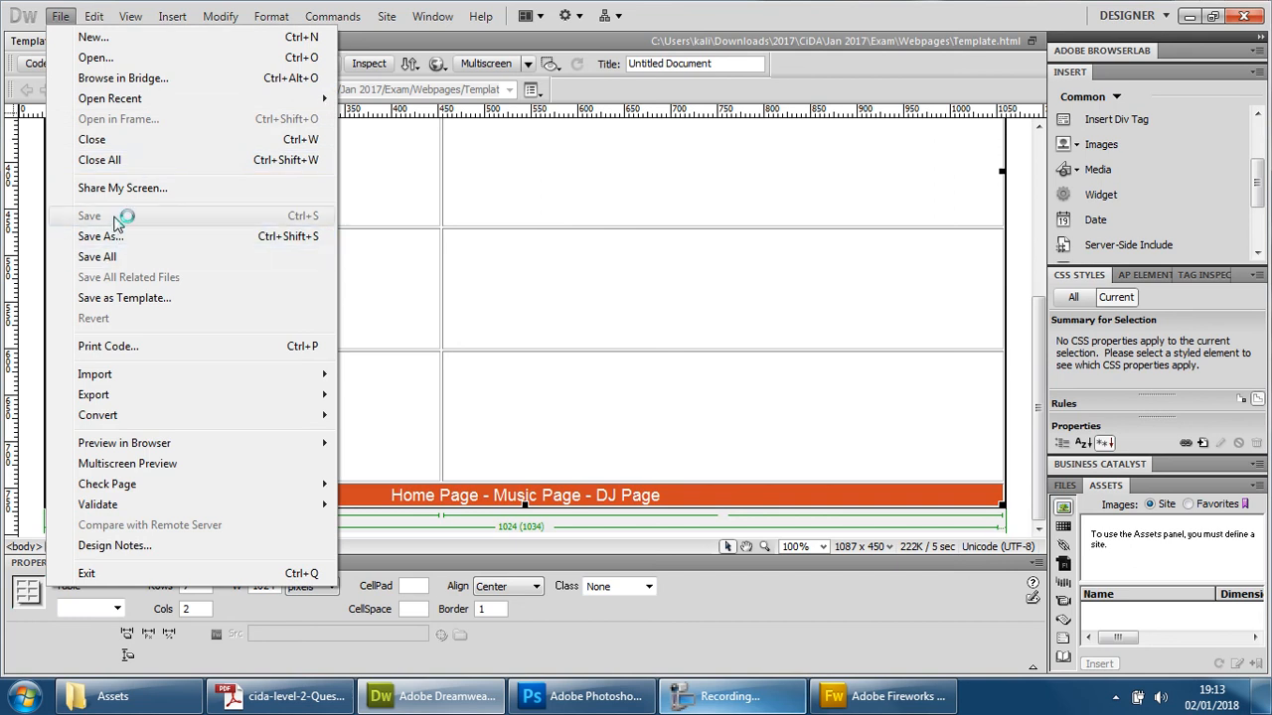
{"action": "left_click", "coordinate": [590, 288]}
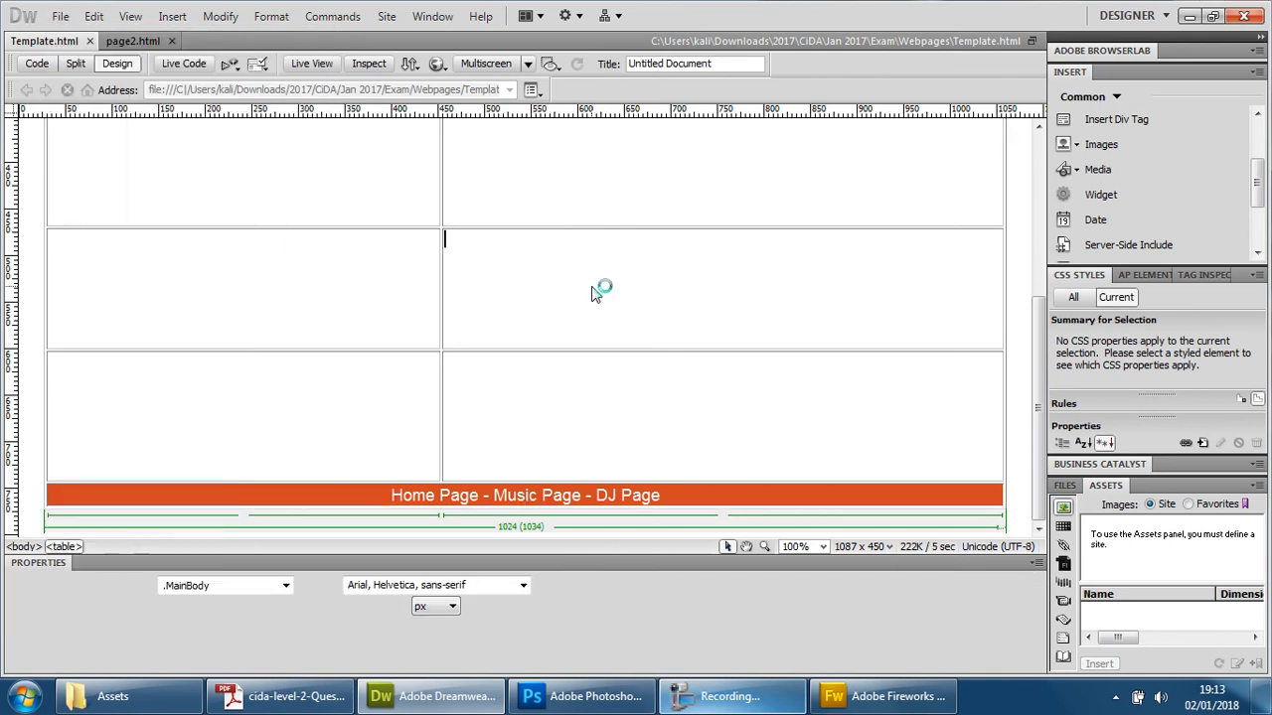
{"action": "left_click", "coordinate": [61, 18]}
{"action": "left_click", "coordinate": [766, 324]}
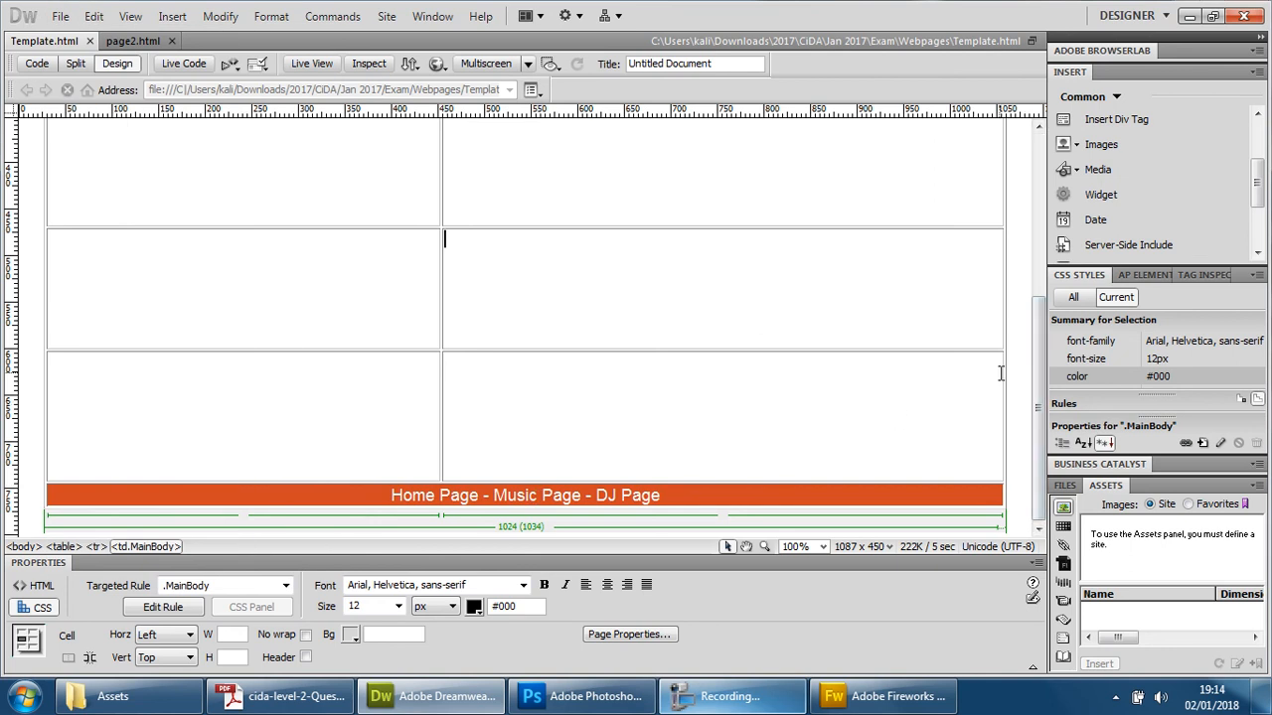
Fine-tune the whole table's height by its bottom edge, extending it slightly downwards and pulling it back up.
{"action": "left_click", "coordinate": [523, 505]}
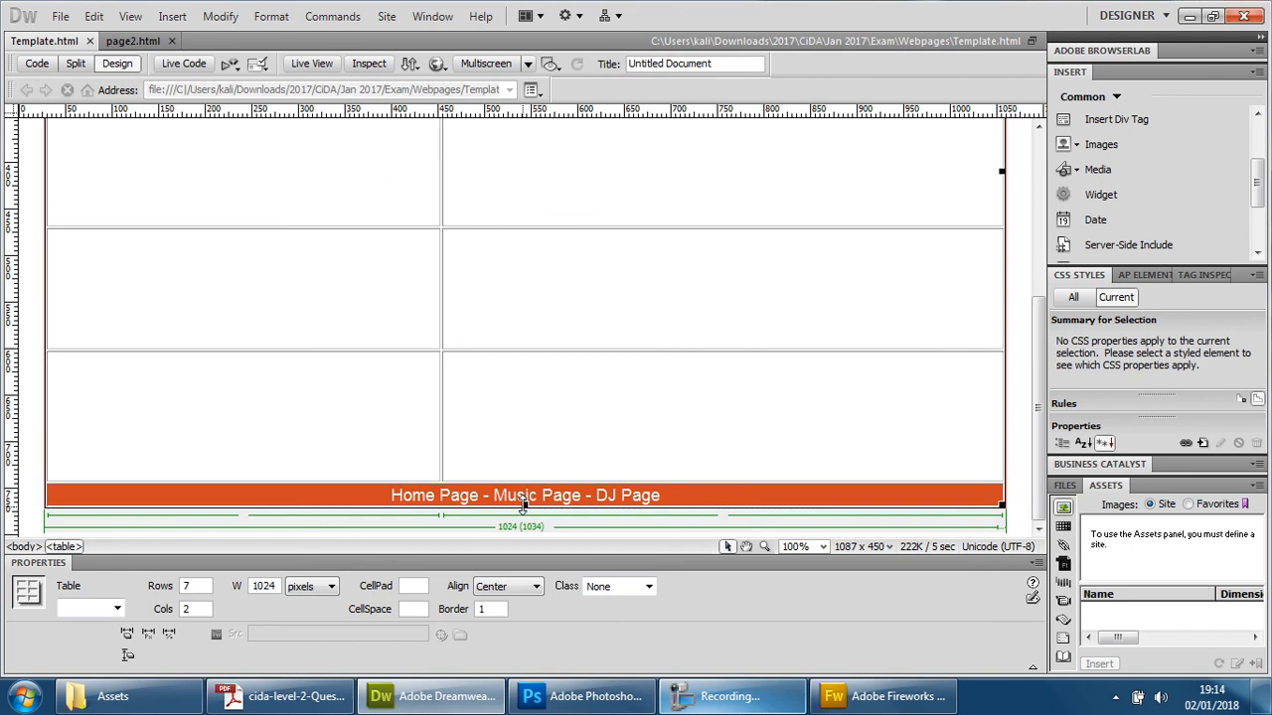
{"action": "left_click_drag", "start_coordinate": [524, 506], "coordinate": [524, 518]}
{"action": "scroll", "coordinate": [562, 473], "scroll_direction": "down", "scroll_amount": 1}
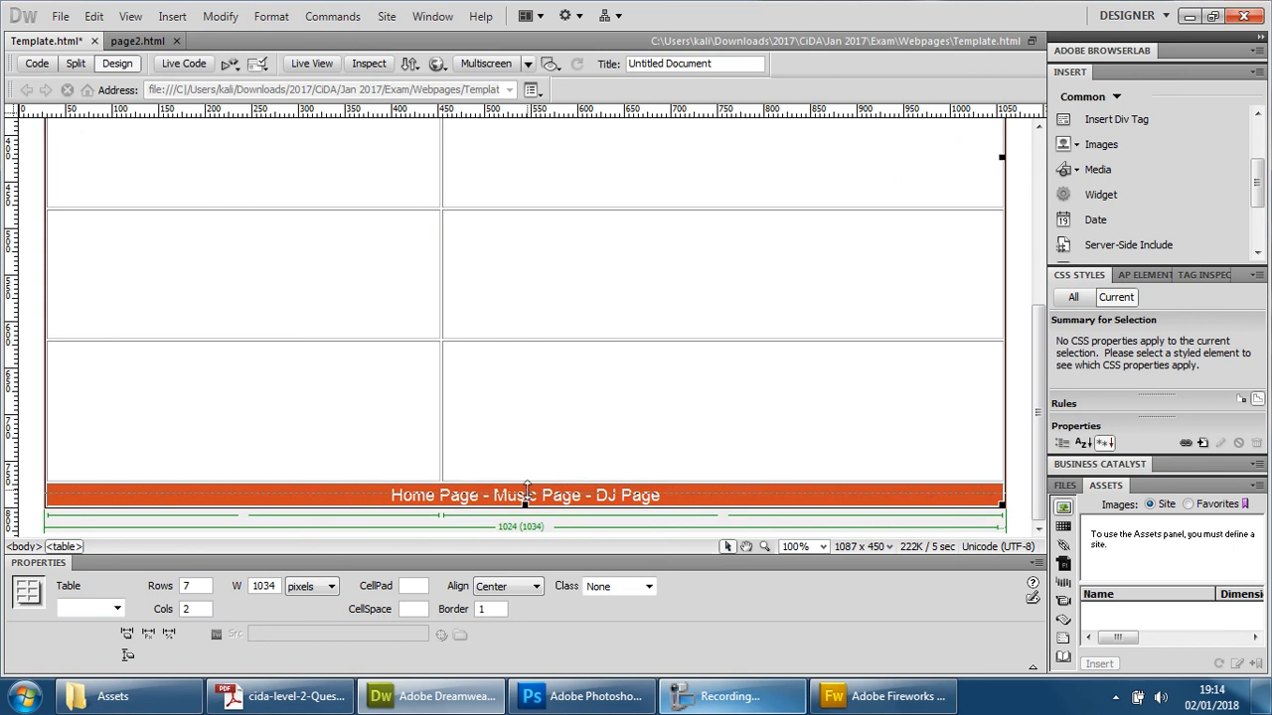
{"action": "left_click_drag", "start_coordinate": [527, 487], "coordinate": [525, 471]}
{"action": "left_click_drag", "start_coordinate": [524, 471], "coordinate": [527, 478]}
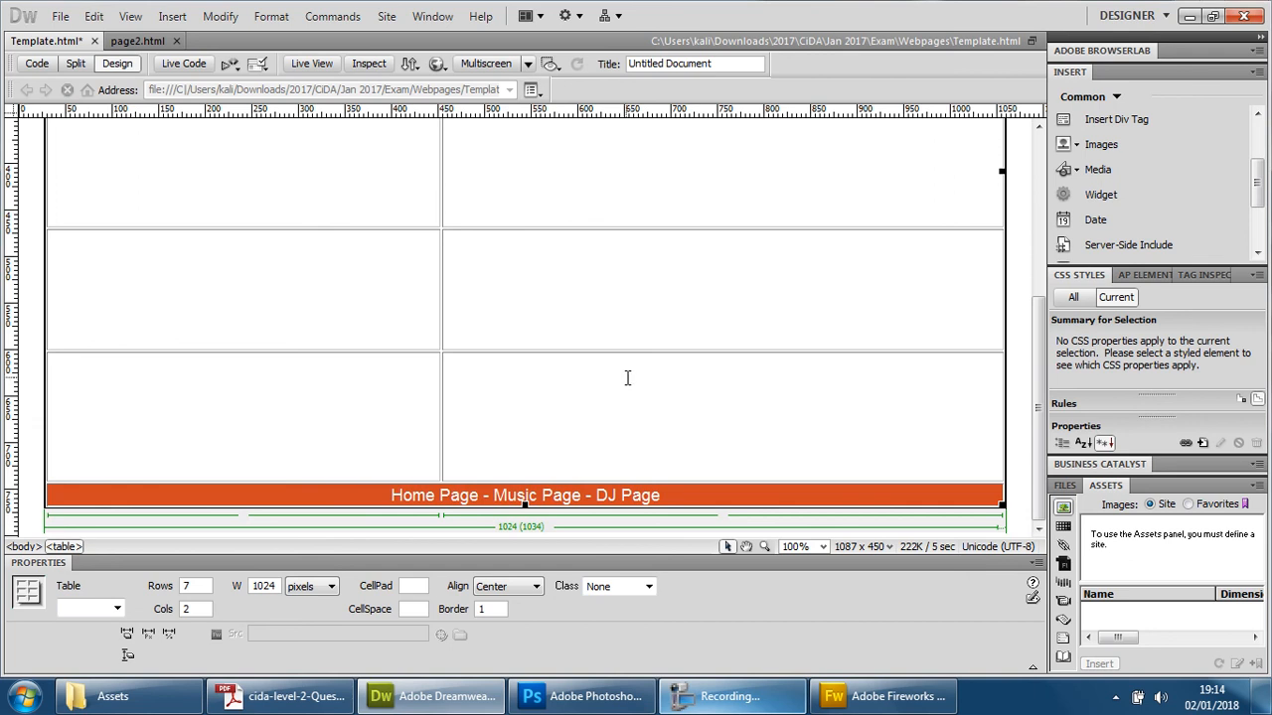
Preview Template.html in Chrome, saving the changes first, and show the page full screen.
{"action": "scroll", "coordinate": [627, 378], "scroll_direction": "up", "scroll_amount": 5}
{"action": "left_click", "coordinate": [437, 64]}
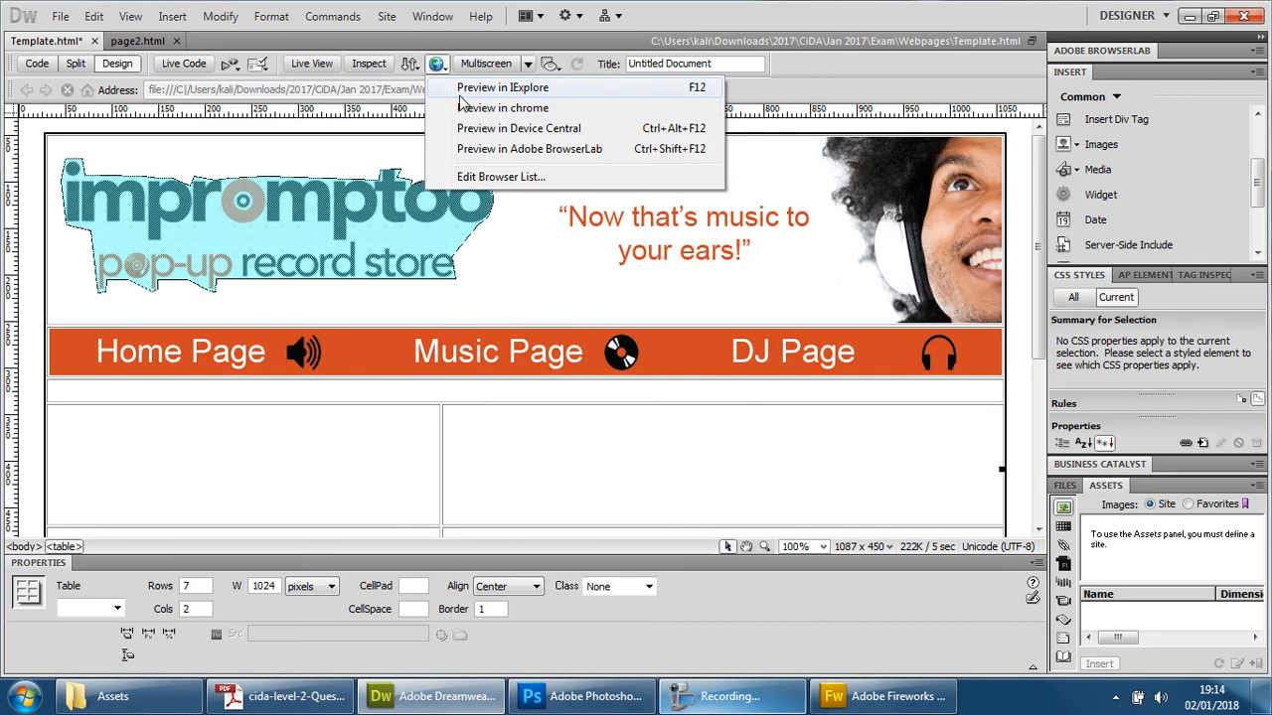
{"action": "left_click", "coordinate": [487, 90]}
{"action": "left_click", "coordinate": [591, 393]}
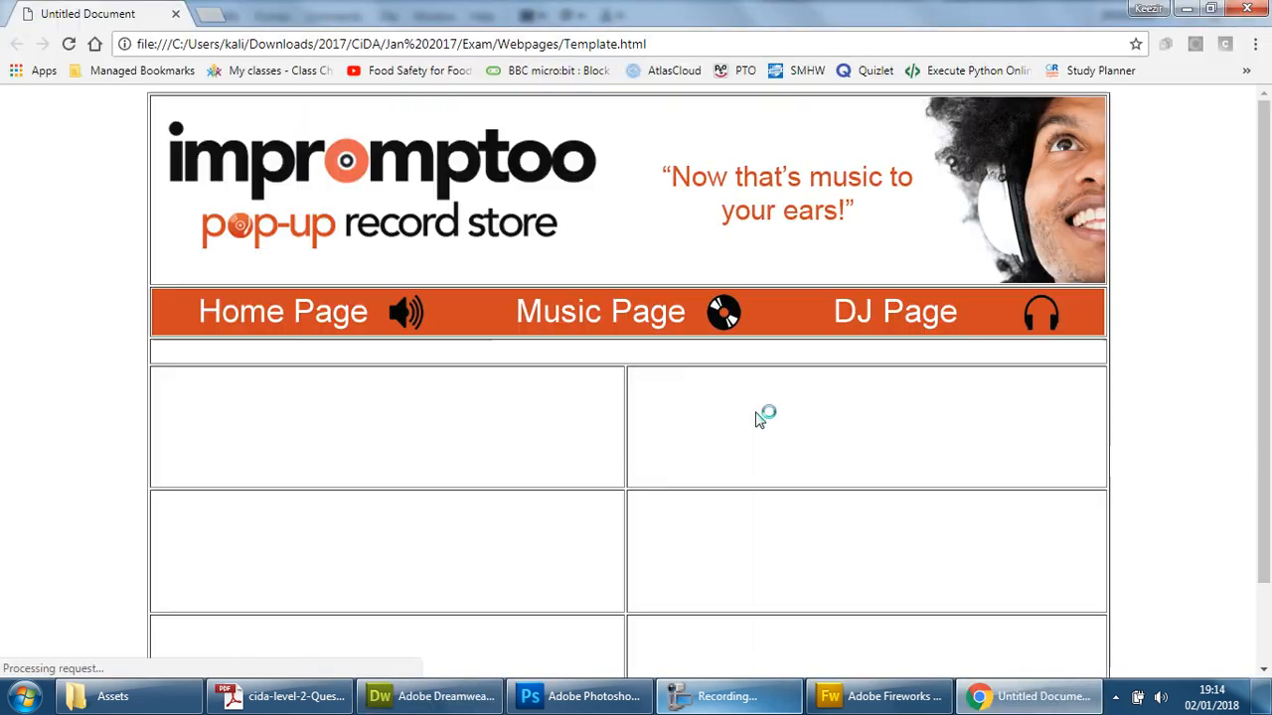
{"action": "key", "text": "F11"}
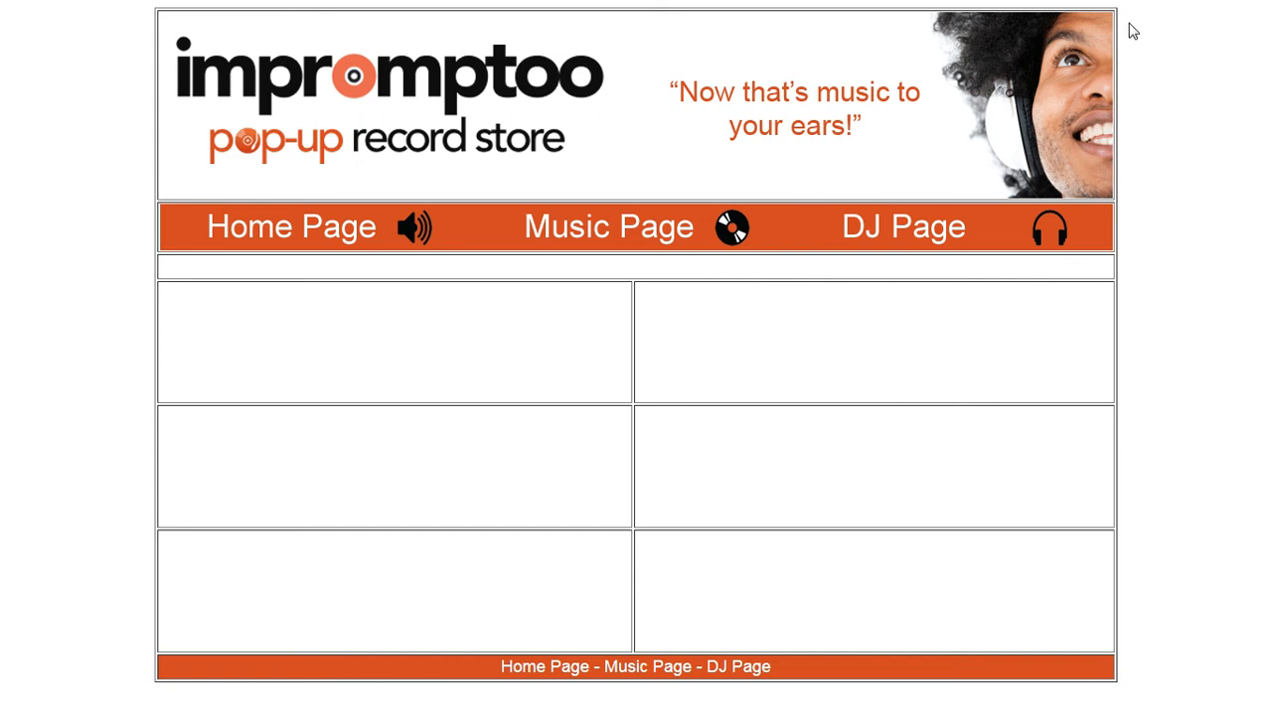
Compare the page's fit in the normal browser window and in full screen, then minimise Chrome.
{"action": "key", "text": "F11"}
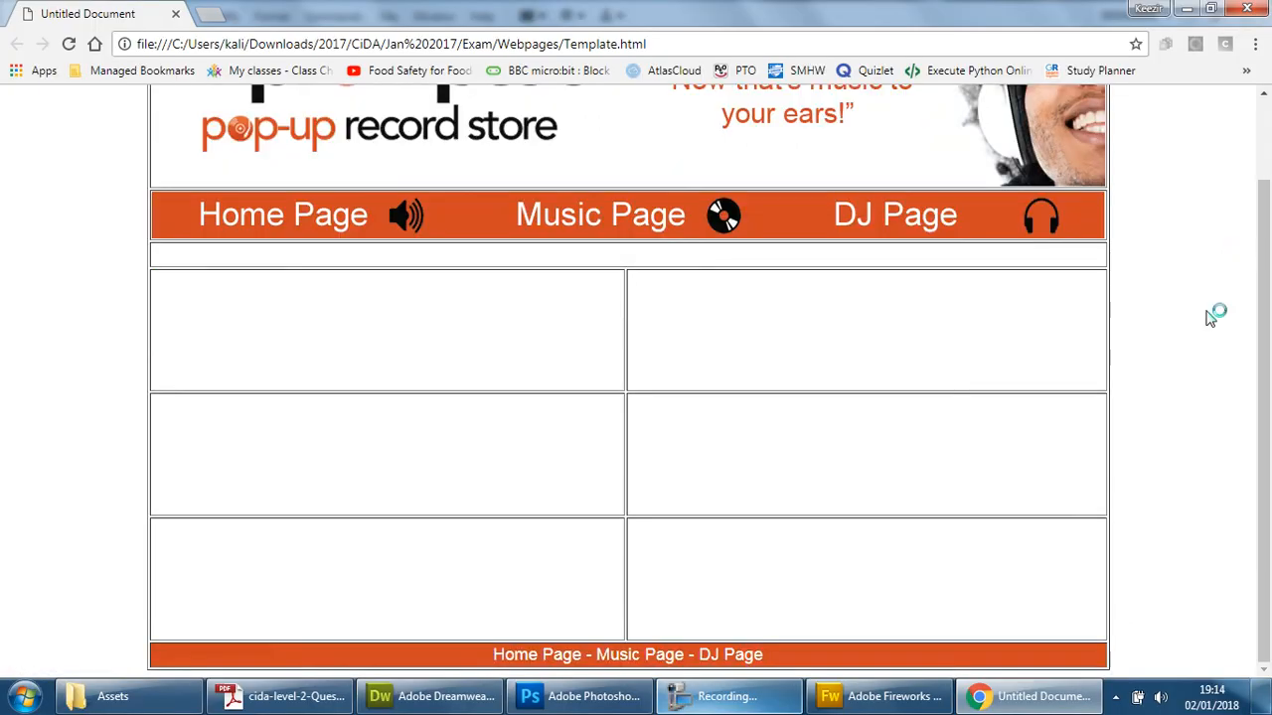
{"action": "scroll", "coordinate": [1210, 319], "scroll_direction": "up", "scroll_amount": 1}
{"action": "key", "text": "F11"}
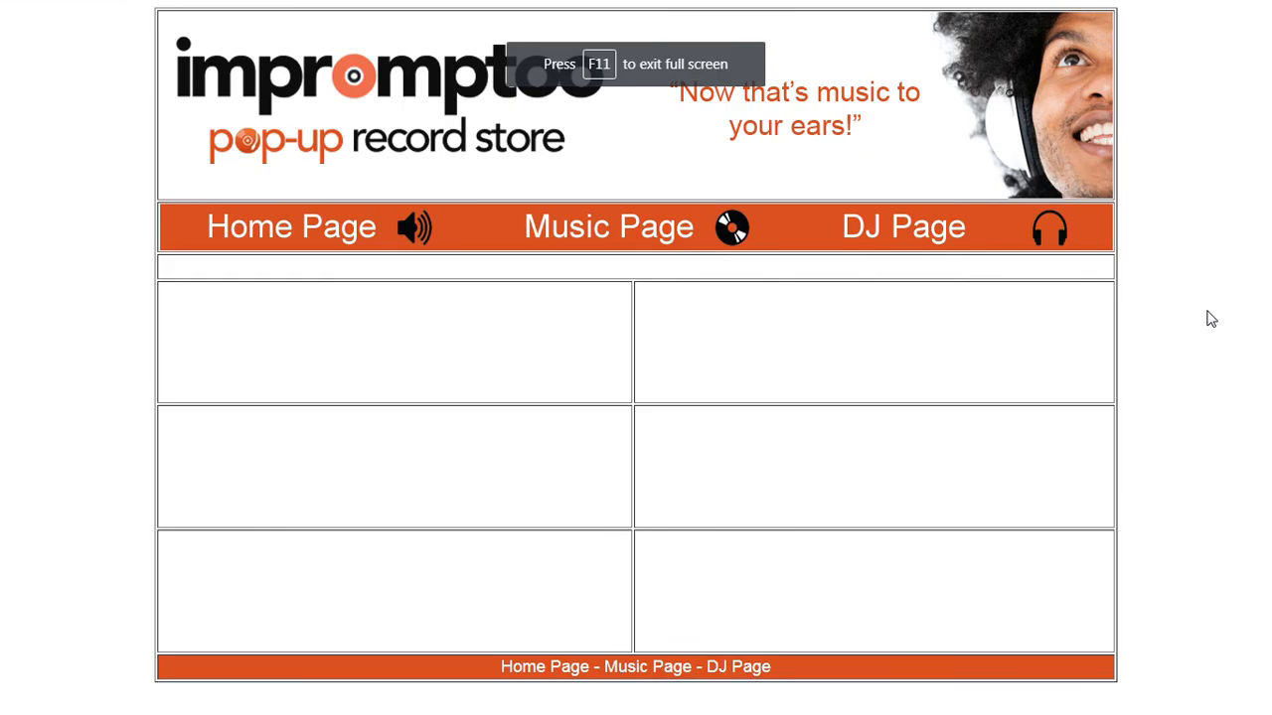
{"action": "key", "text": "F11"}
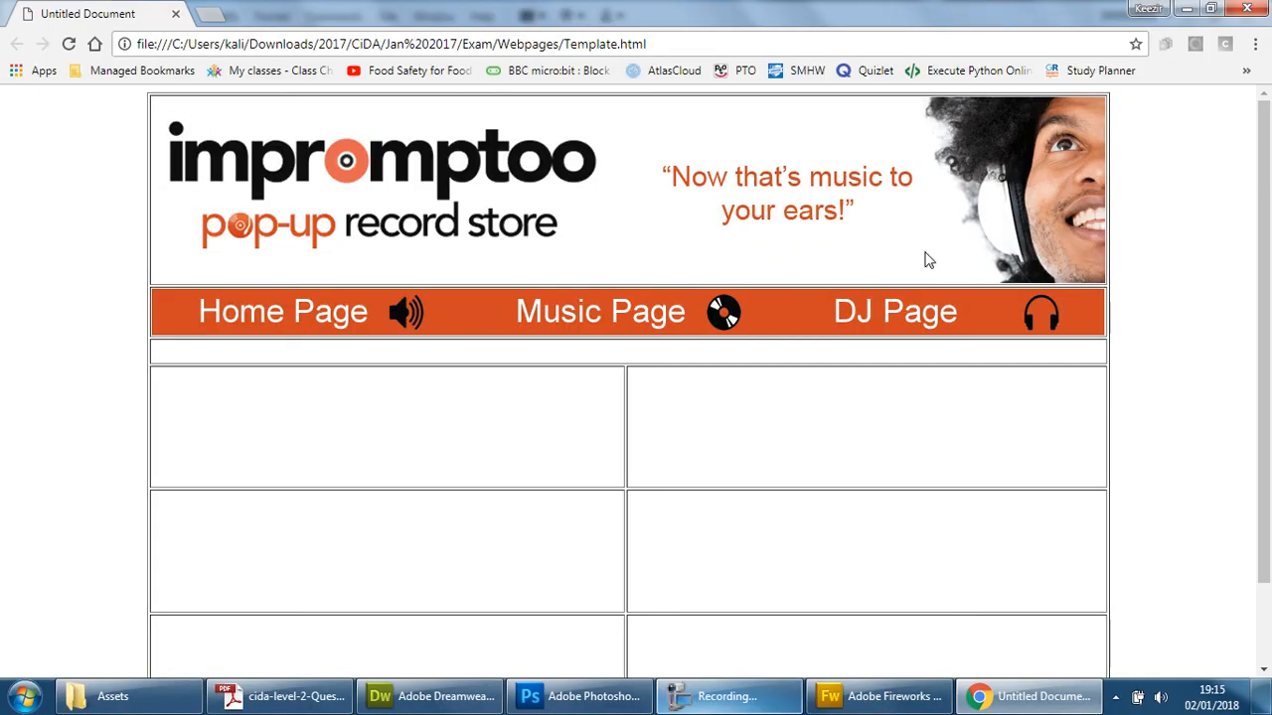
{"action": "left_click", "coordinate": [1187, 9]}
{"action": "scroll", "coordinate": [999, 417], "scroll_direction": "down", "scroll_amount": 5}
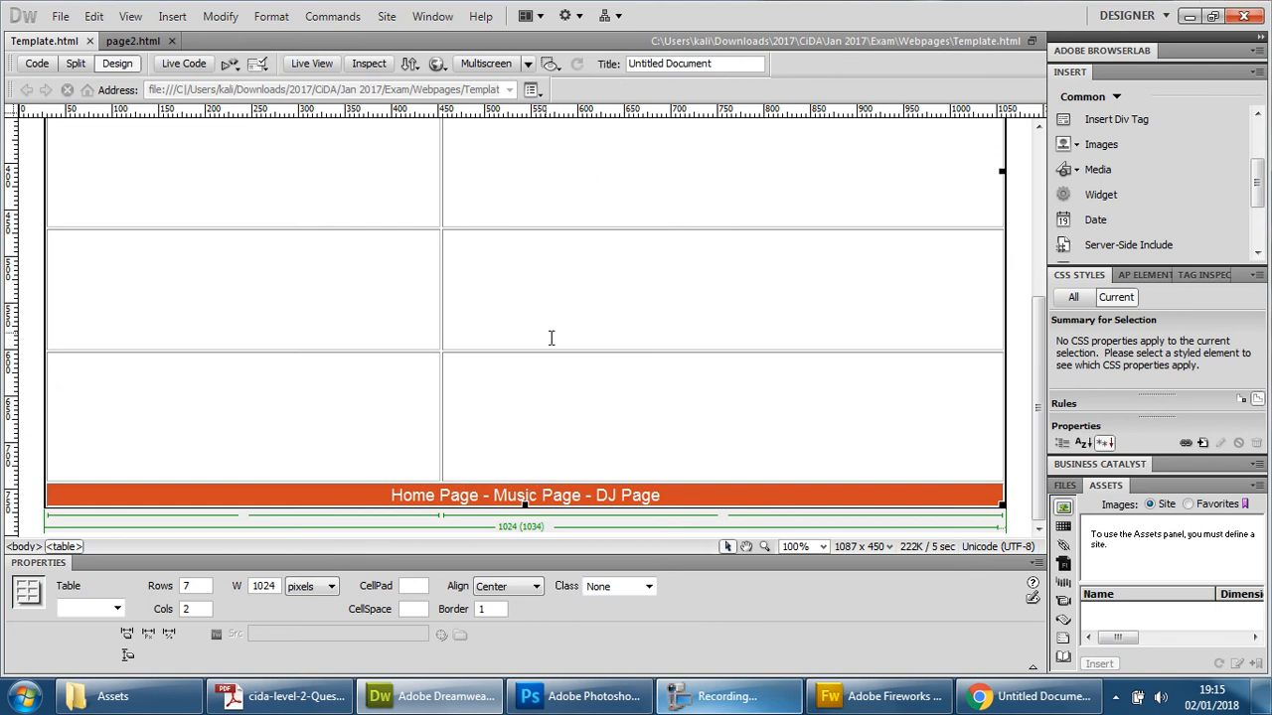
{"action": "scroll", "coordinate": [552, 338], "scroll_direction": "up", "scroll_amount": 5}
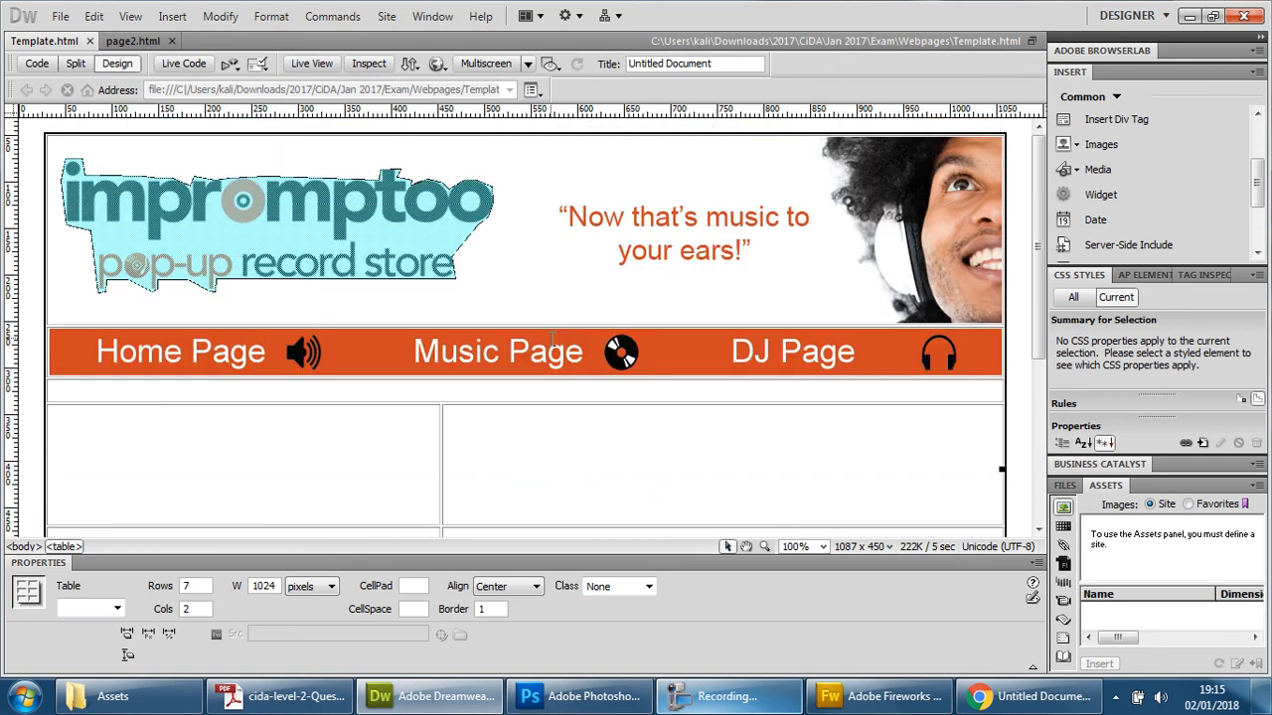
{"action": "left_click", "coordinate": [718, 696]}
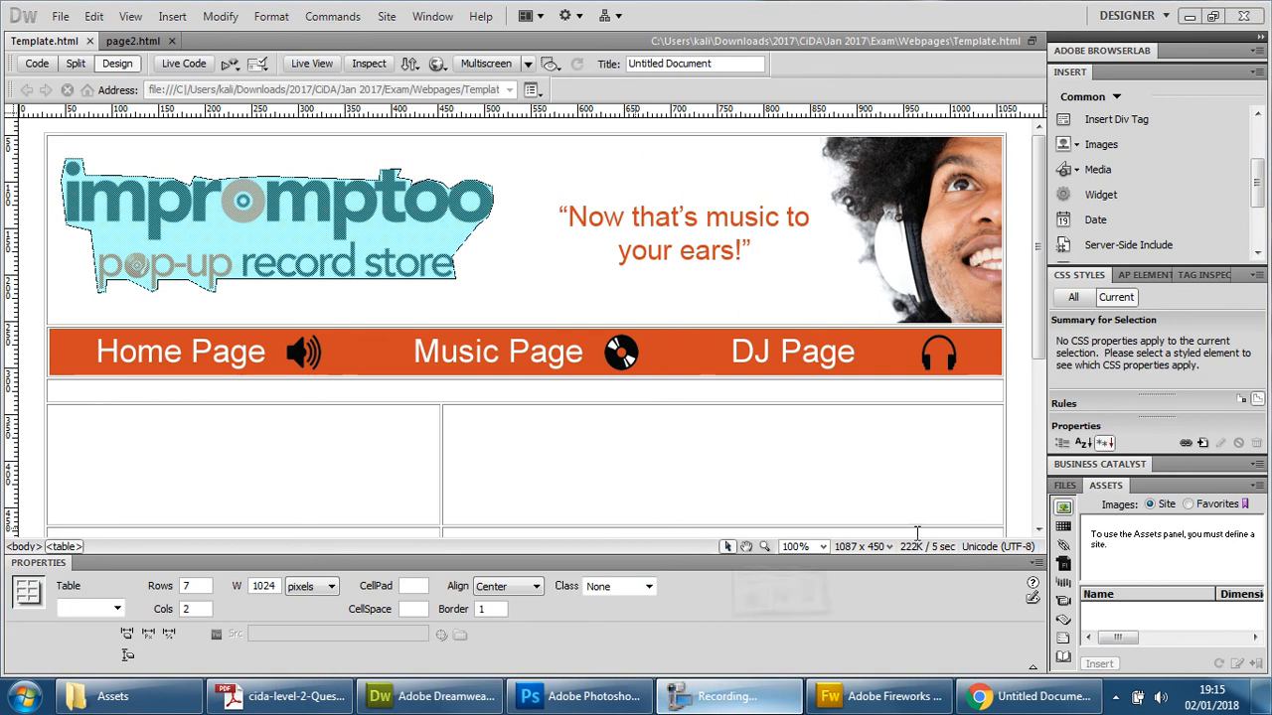